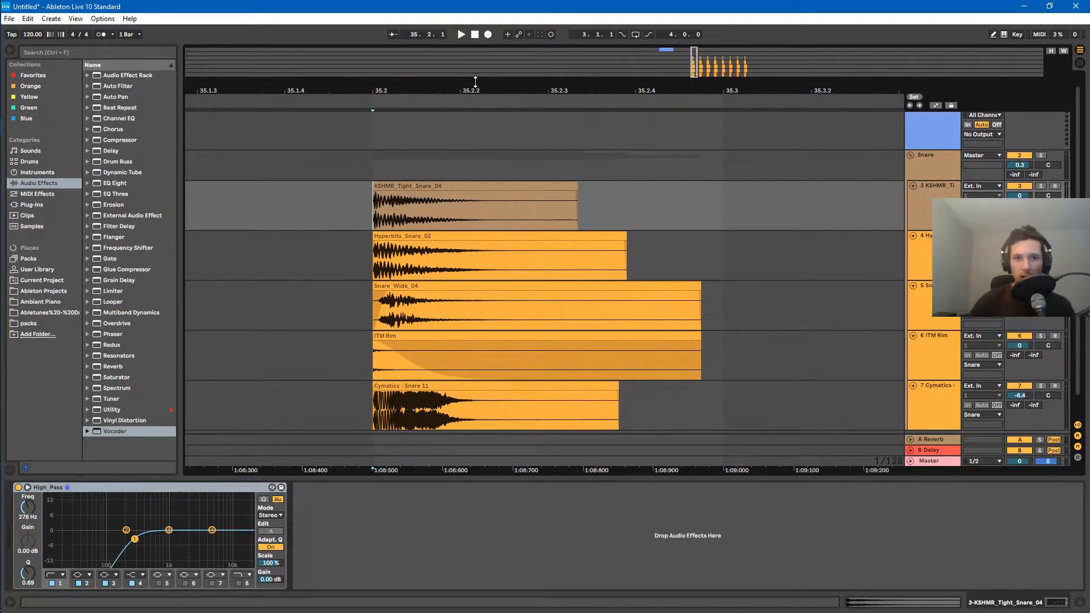
# - Solo the KSHMR_Tight_Snare_04 layer, enlarge its waveform and play it back on its own
pyautogui.moveTo(417, 71); pyautogui.dragTo(419, 113)
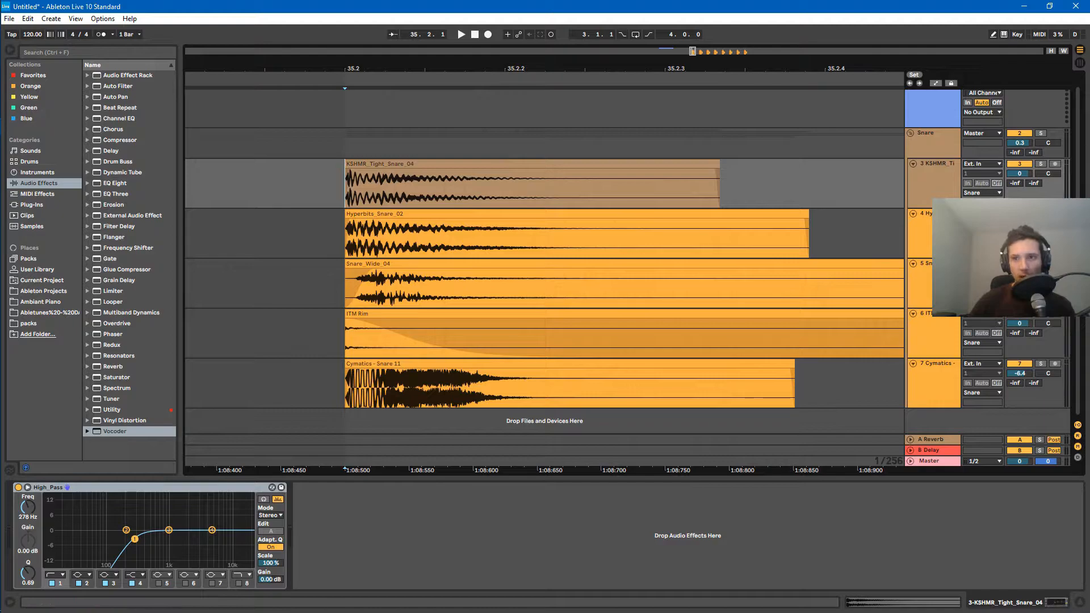
pyautogui.click(1041, 164)
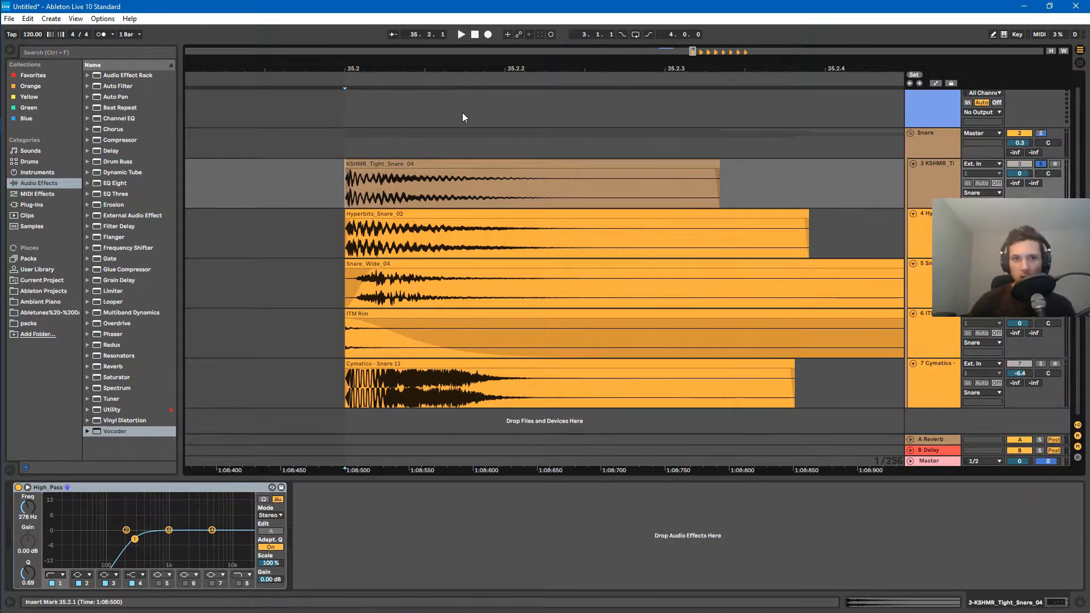
pyautogui.moveTo(388, 74); pyautogui.dragTo(389, 125)
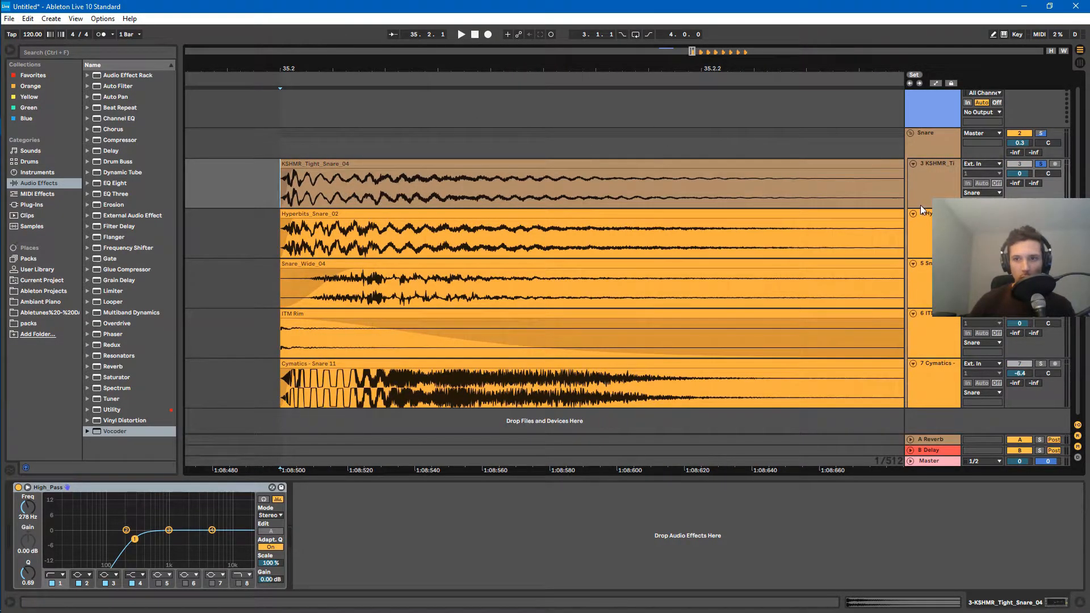
pyautogui.moveTo(921, 209); pyautogui.dragTo(921, 392)
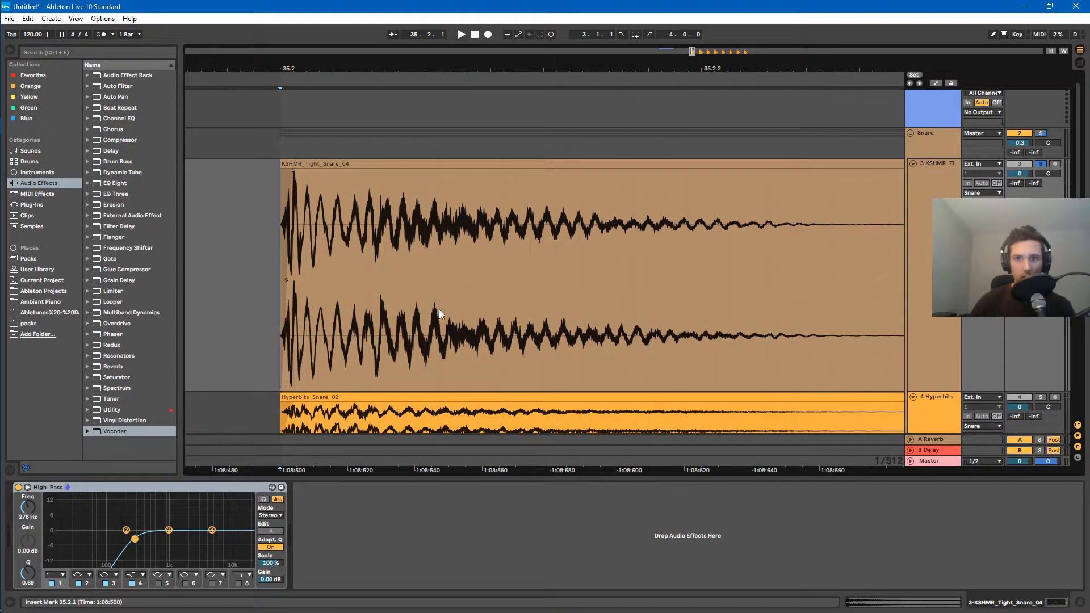
pyautogui.press('space')
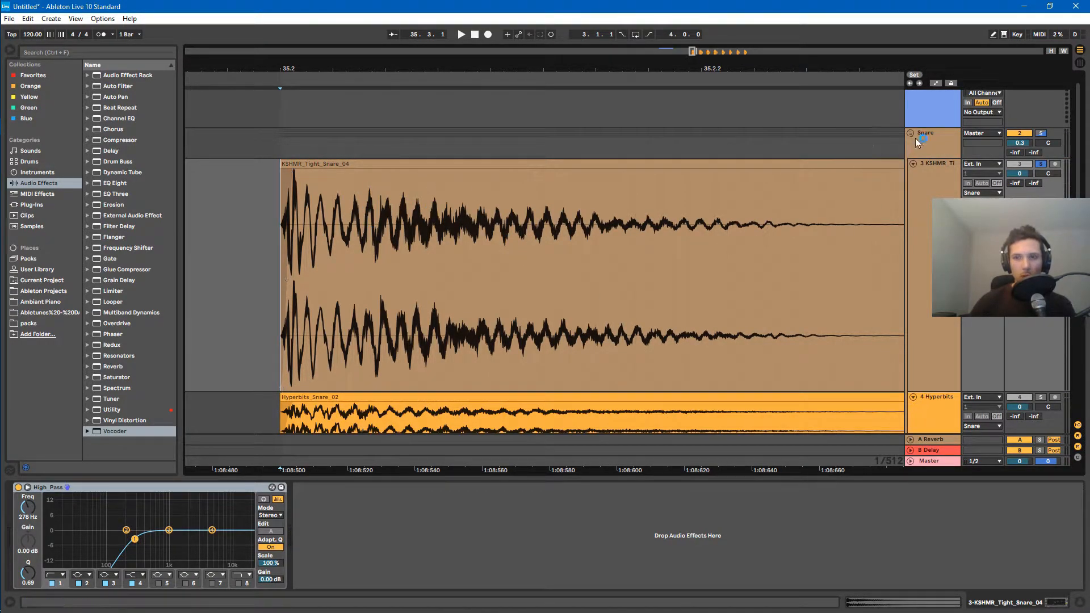
# - Enlarge the Hyperbits_Snare_02 layer and audition it soloed
pyautogui.scroll(-5, 562, 146)
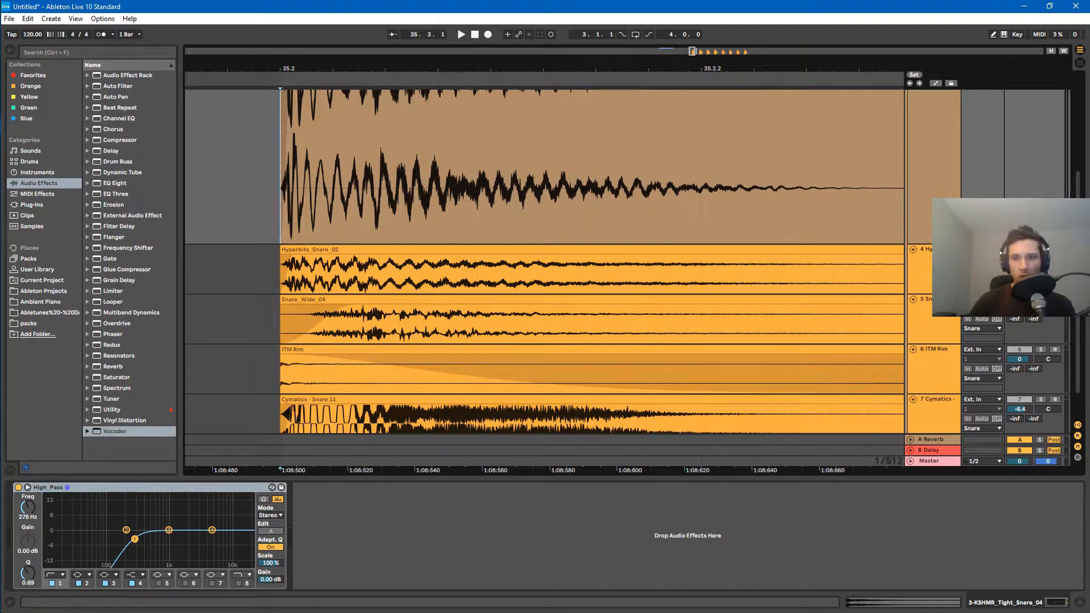
pyautogui.moveTo(943, 294); pyautogui.dragTo(943, 314)
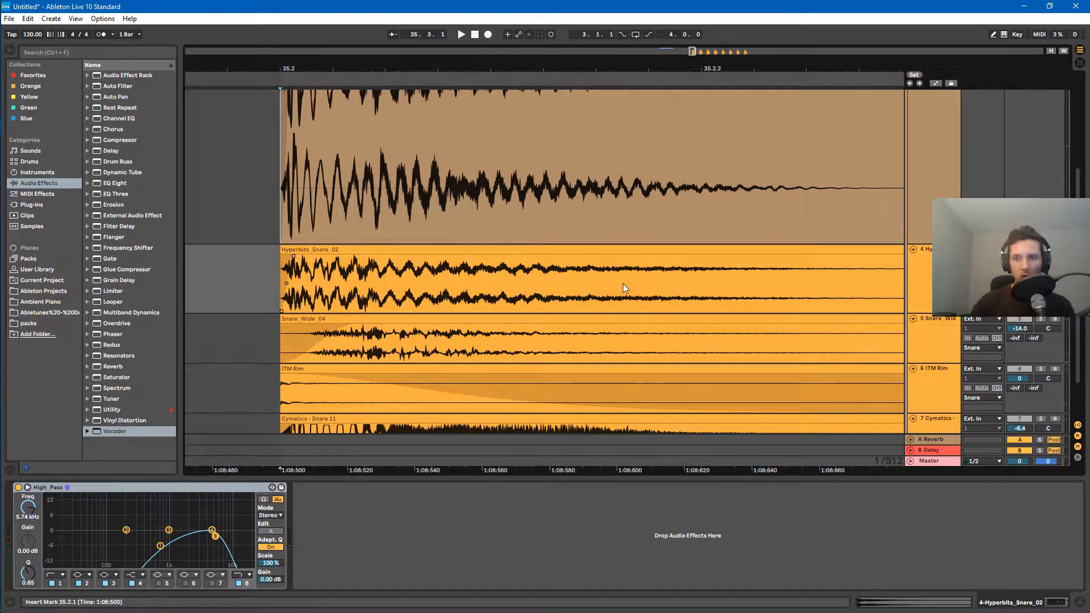
pyautogui.scroll(-2, 622, 284)
pyautogui.click(1041, 194)
pyautogui.press('space')
pyautogui.press('space')
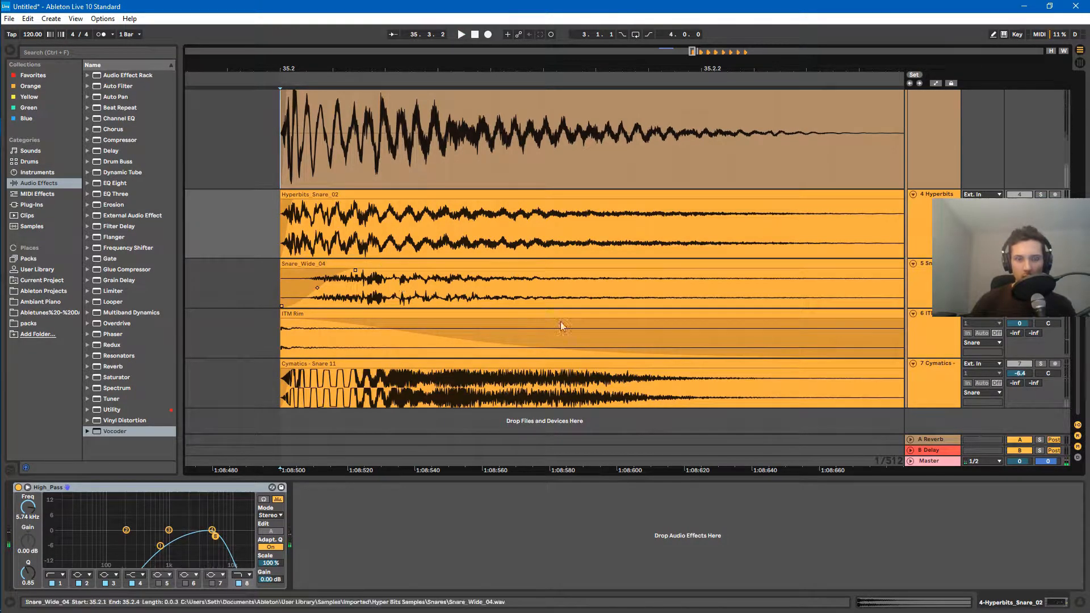
pyautogui.press('space')
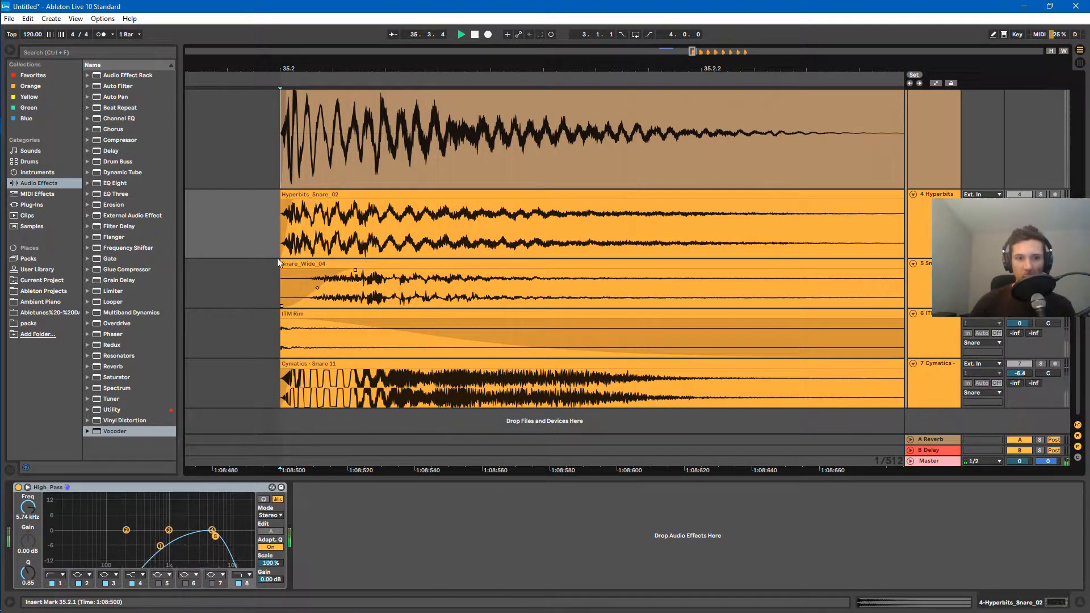
pyautogui.press('space')
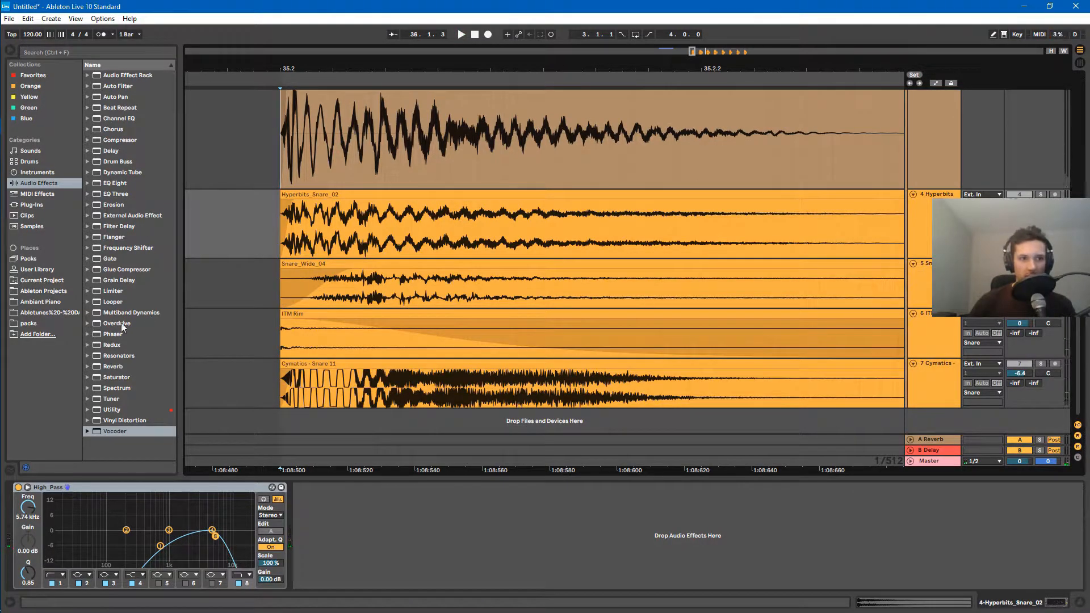
# - Load the Ozone Imager plug-in onto the Hyperbits_Snare_02 track and set its Width to 28.3 during playback
pyautogui.click(35, 205)
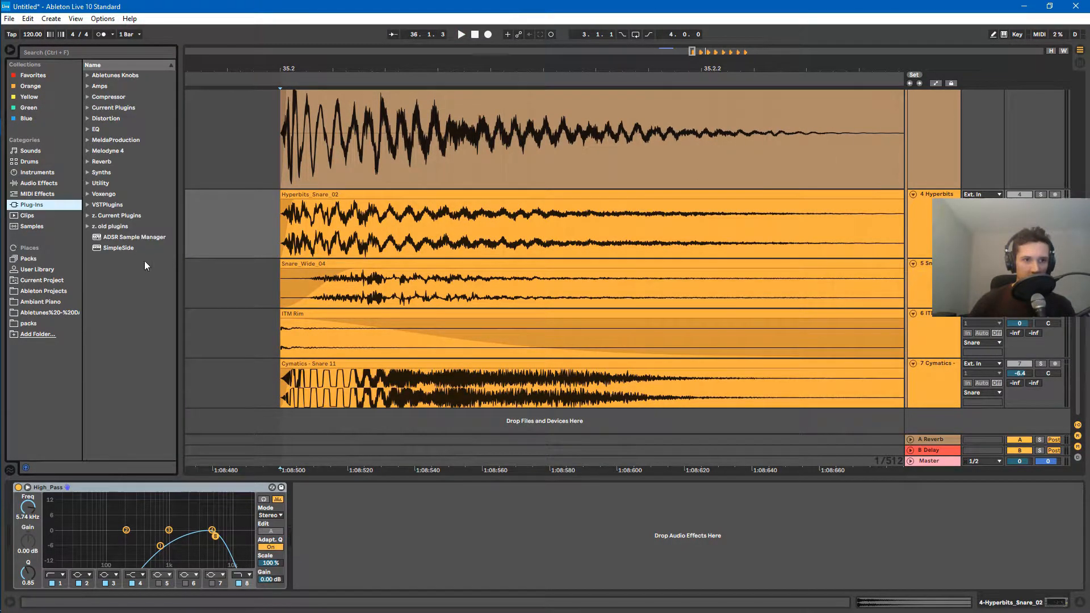
pyautogui.click(92, 183)
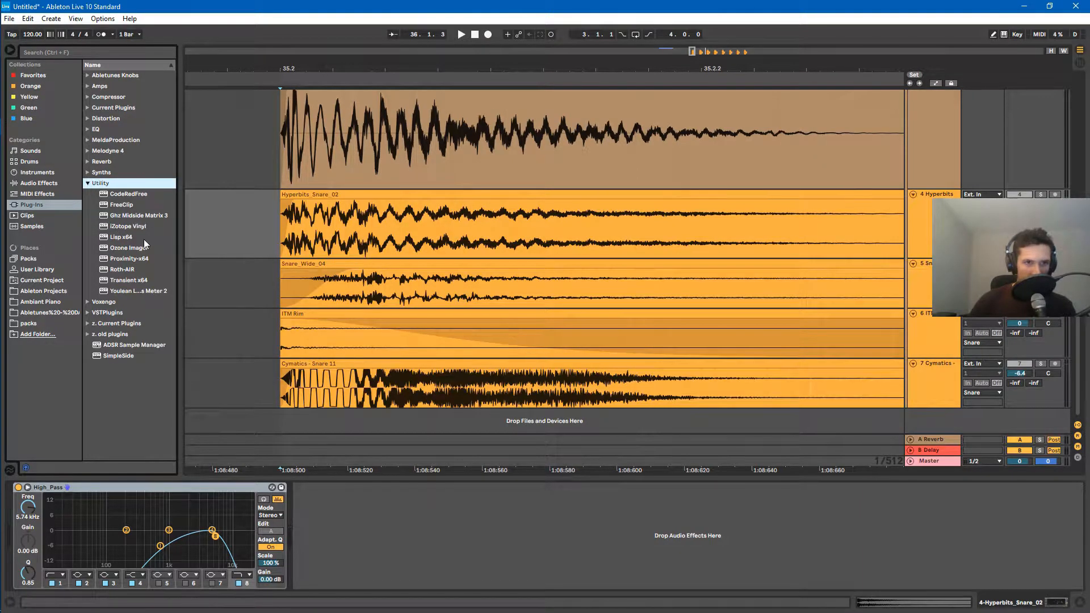
pyautogui.click(139, 247)
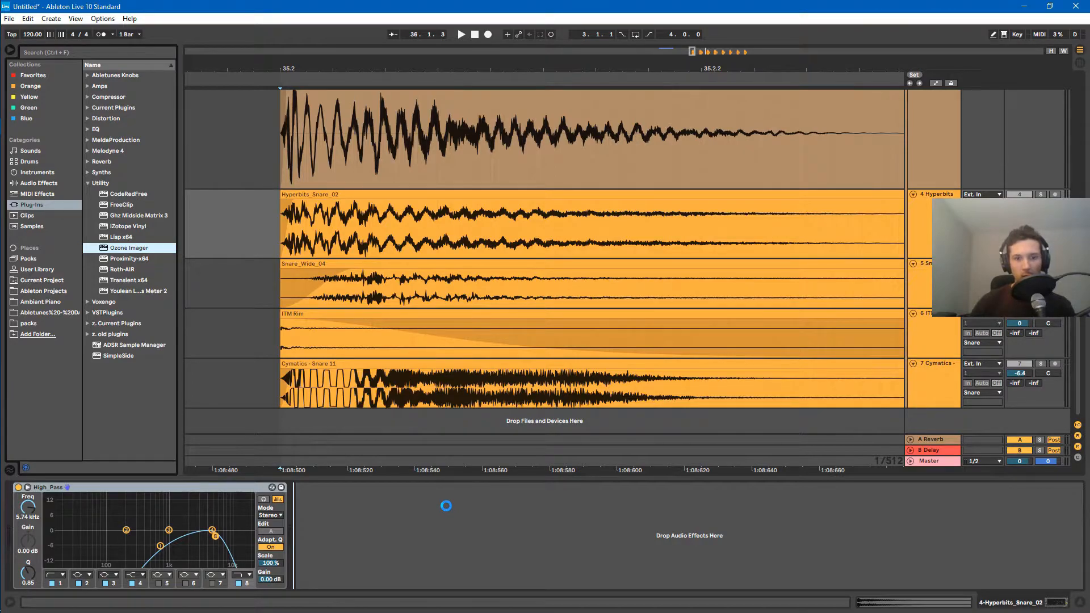
pyautogui.press('space')
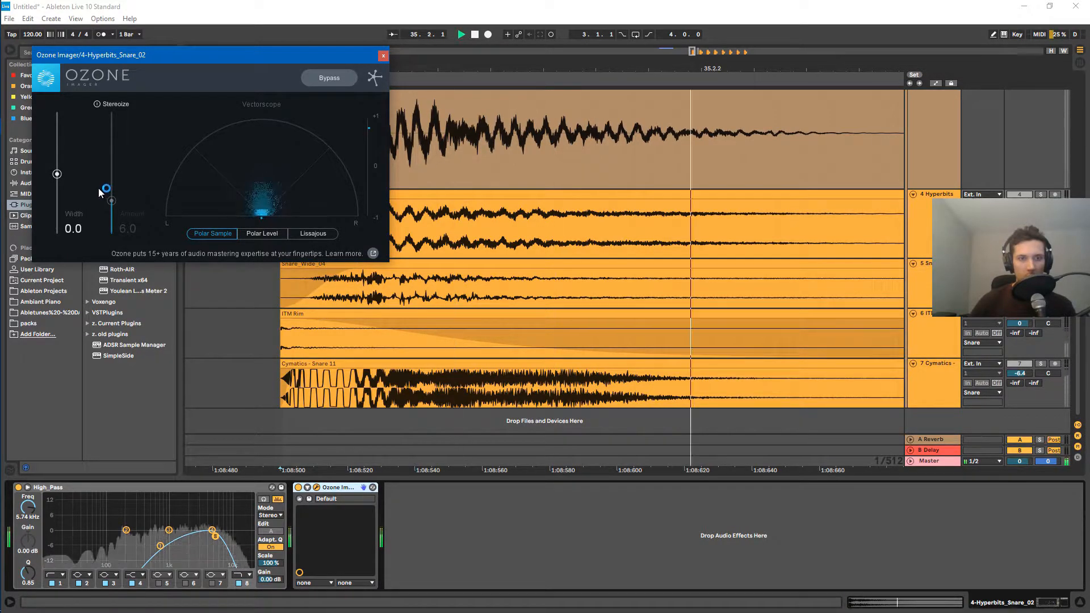
pyautogui.moveTo(57, 174)
pyautogui.mouseDown()
pyautogui.moveTo(52, 121)
pyautogui.moveTo(57, 189)
pyautogui.moveTo(58, 163)
pyautogui.mouseUp()
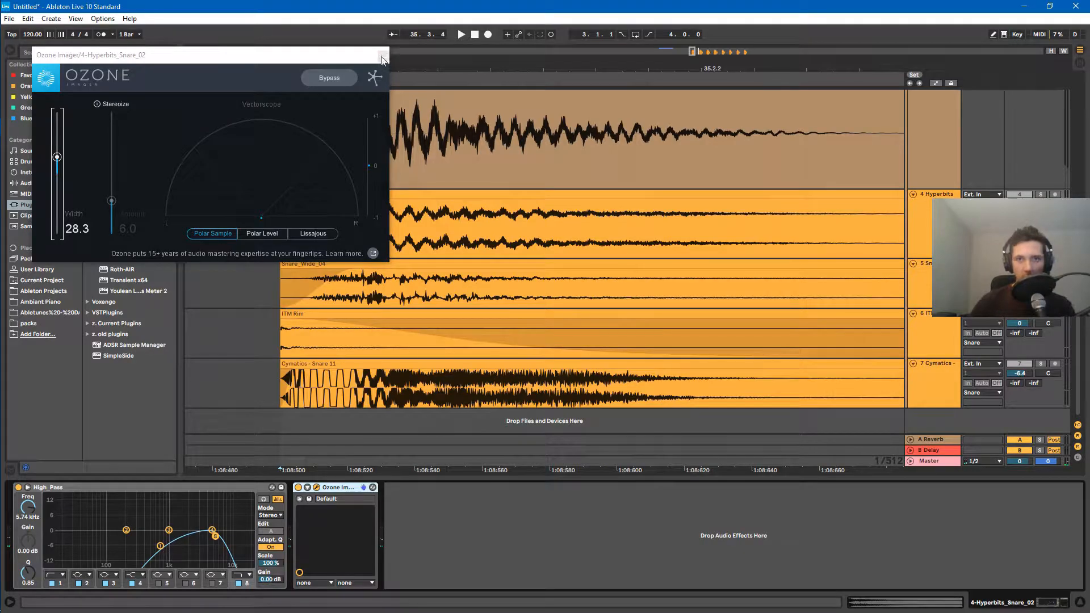
pyautogui.click(382, 57)
pyautogui.click(385, 49)
# - Audition the ITM Rim layer on its own from its first hit
pyautogui.moveTo(452, 68); pyautogui.dragTo(452, 10)
pyautogui.moveTo(622, 68); pyautogui.dragTo(623, 120)
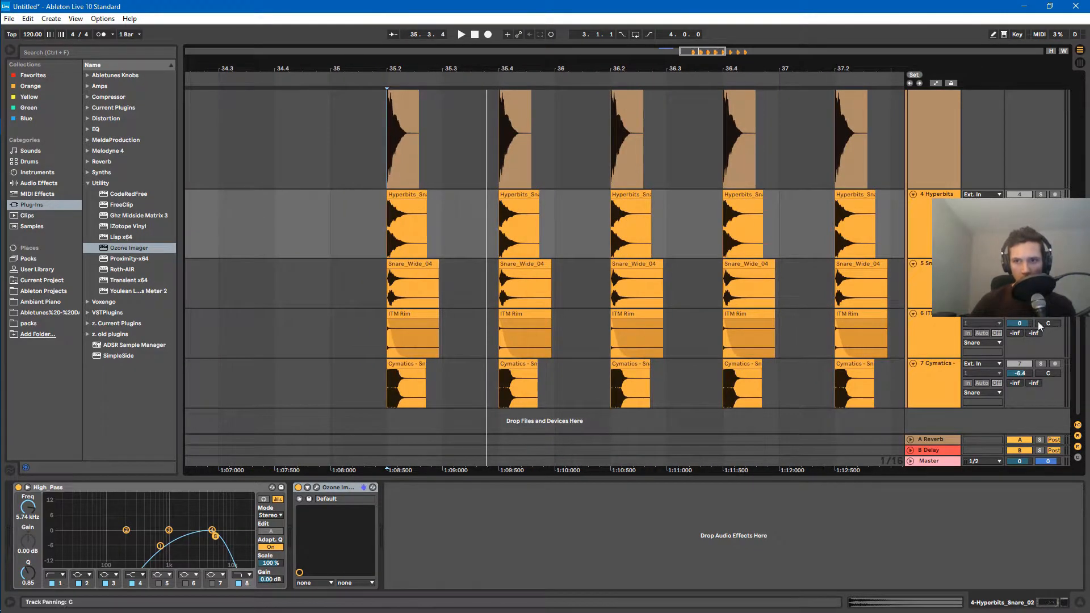
pyautogui.click(414, 314)
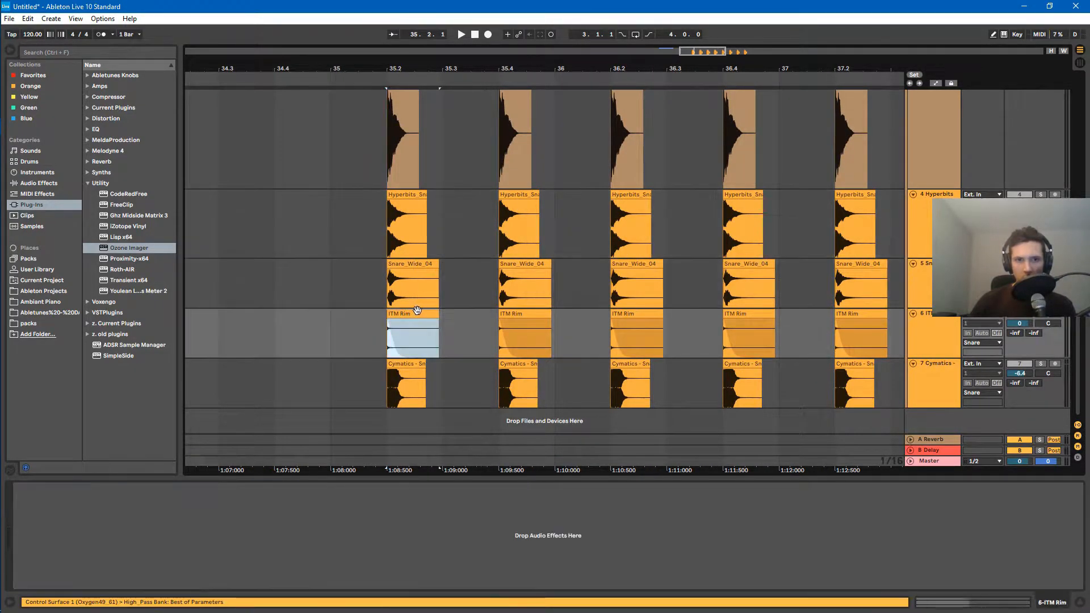
pyautogui.press('space')
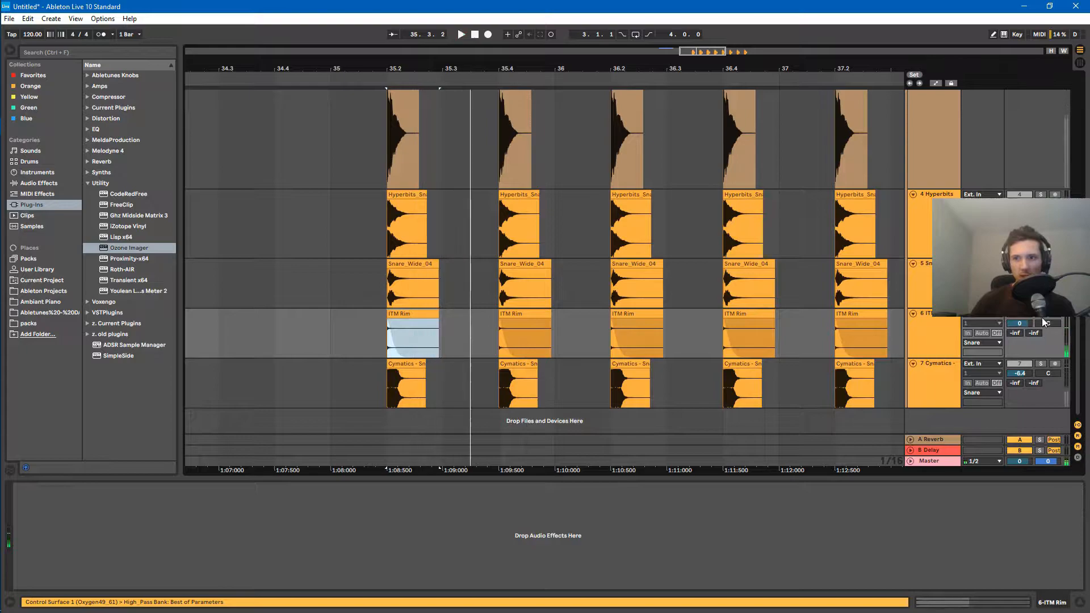
pyautogui.press('space')
# - Solo the Cymatics - Snare 11 layer and play it from its first hit
pyautogui.click(1041, 315)
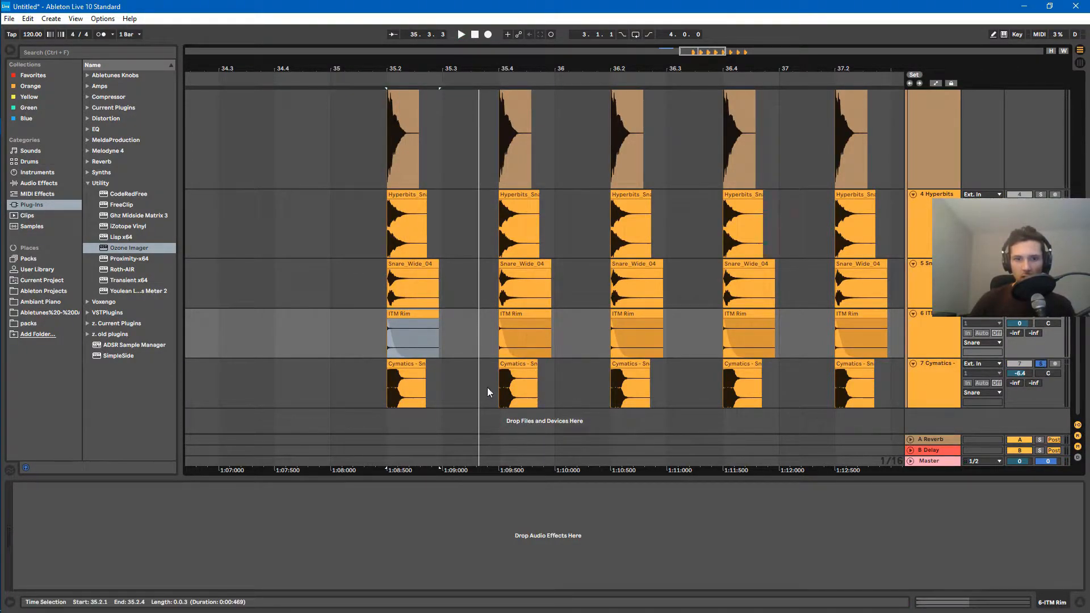
pyautogui.click(409, 364)
pyautogui.press('space')
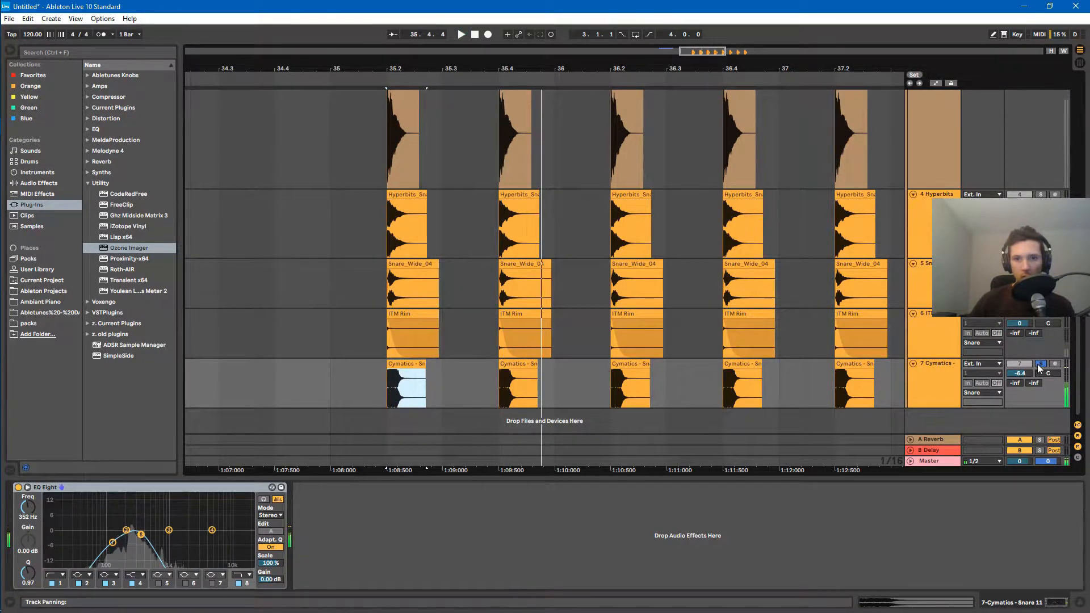
pyautogui.press('space')
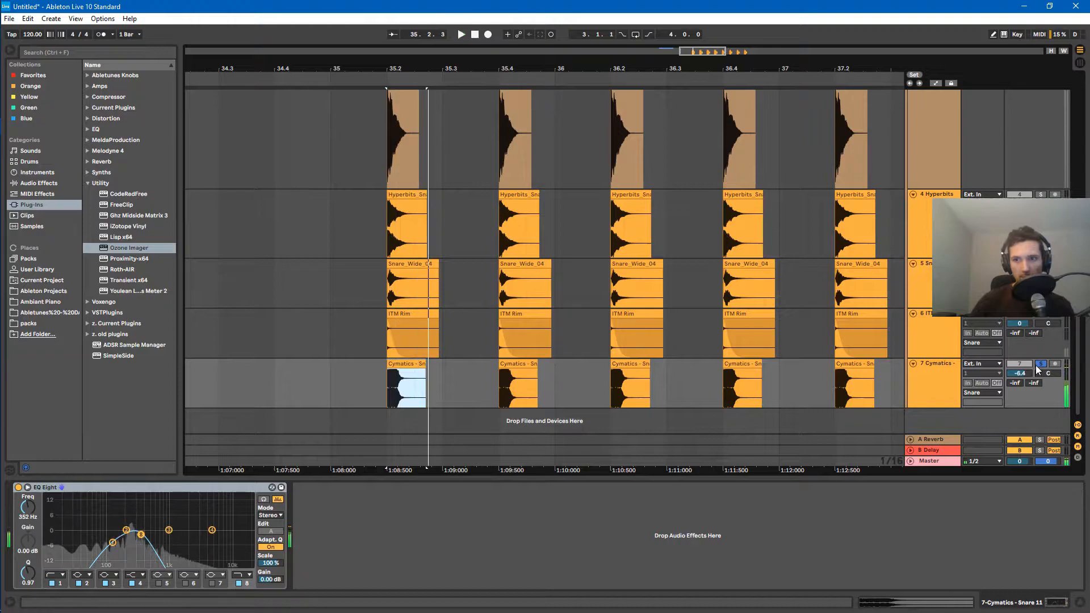
# - Collapse the Snare group so its layers fold into a single track
pyautogui.scroll(6, 897, 305)
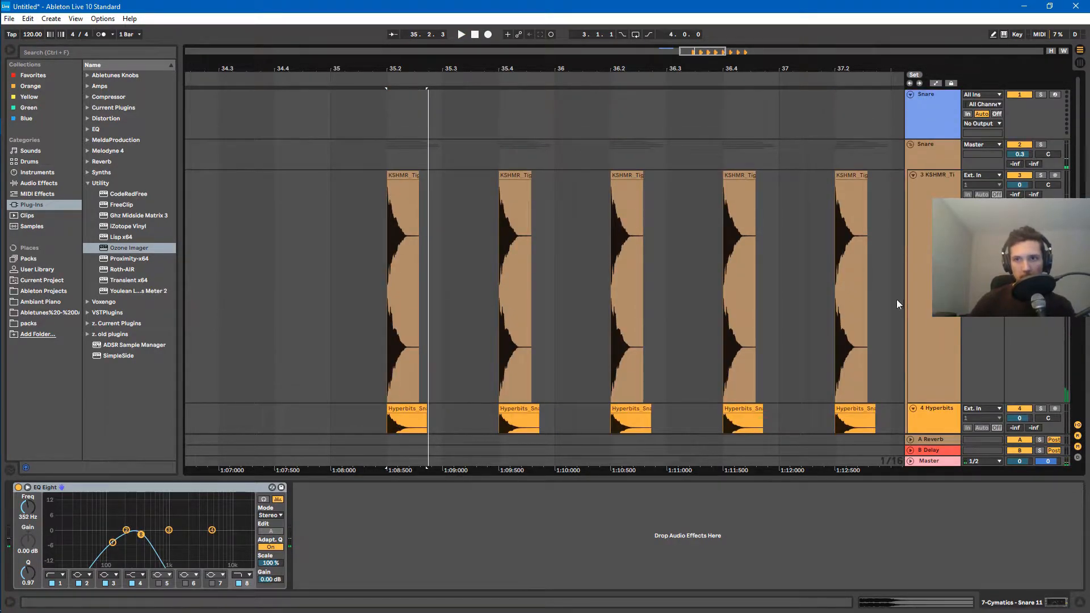
pyautogui.click(911, 147)
pyautogui.click(910, 145)
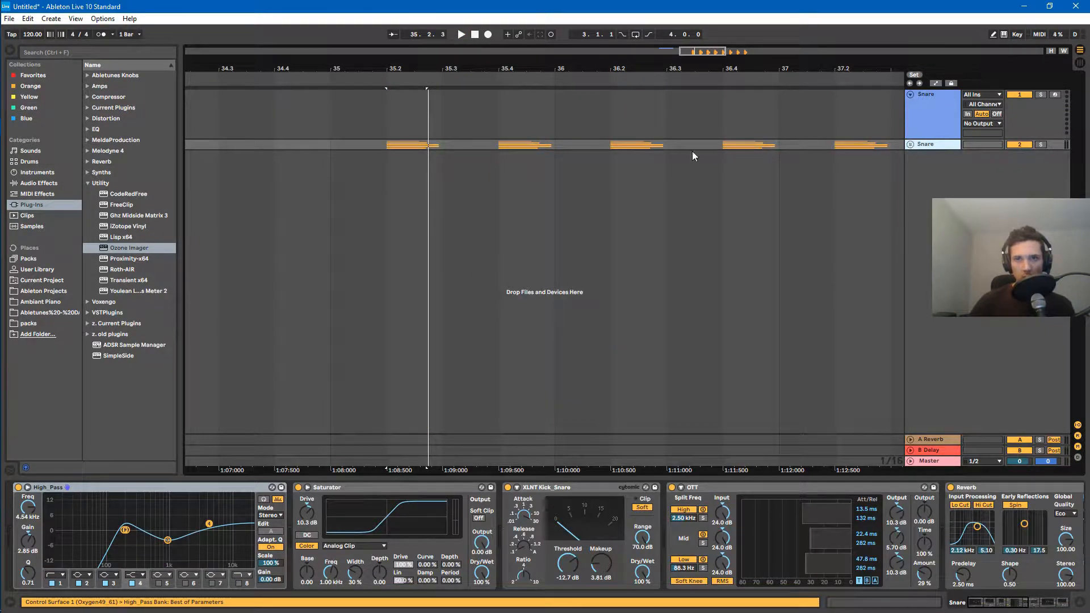
# - Place the loop over the Snare MIDI clip at bar 33, shorten it to one bar and enable looping
pyautogui.moveTo(313, 68); pyautogui.dragTo(537, 68)
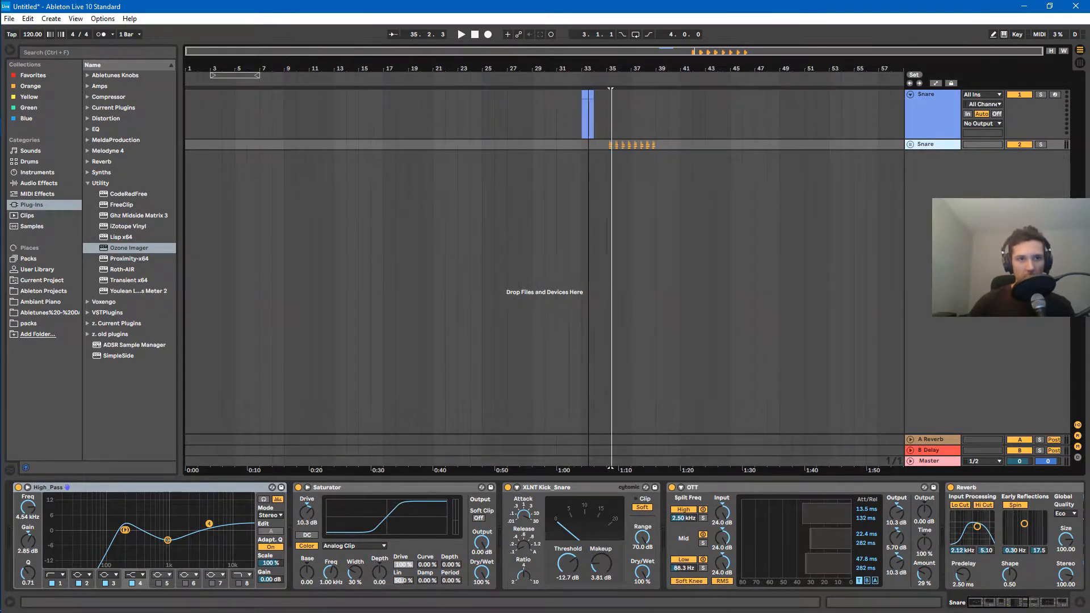
pyautogui.moveTo(230, 74); pyautogui.dragTo(591, 94)
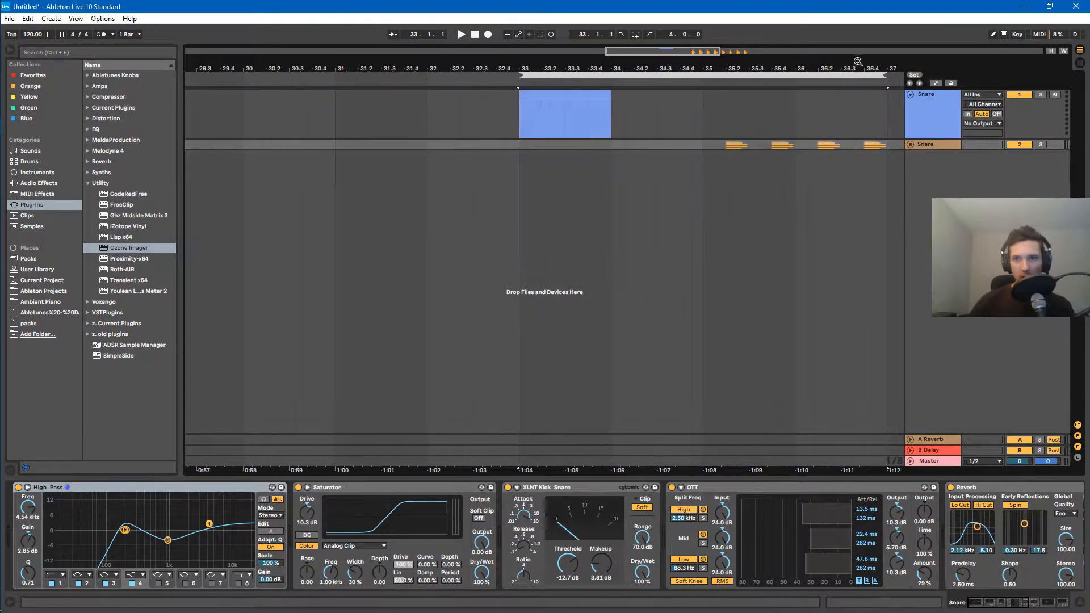
pyautogui.moveTo(885, 78); pyautogui.dragTo(611, 78)
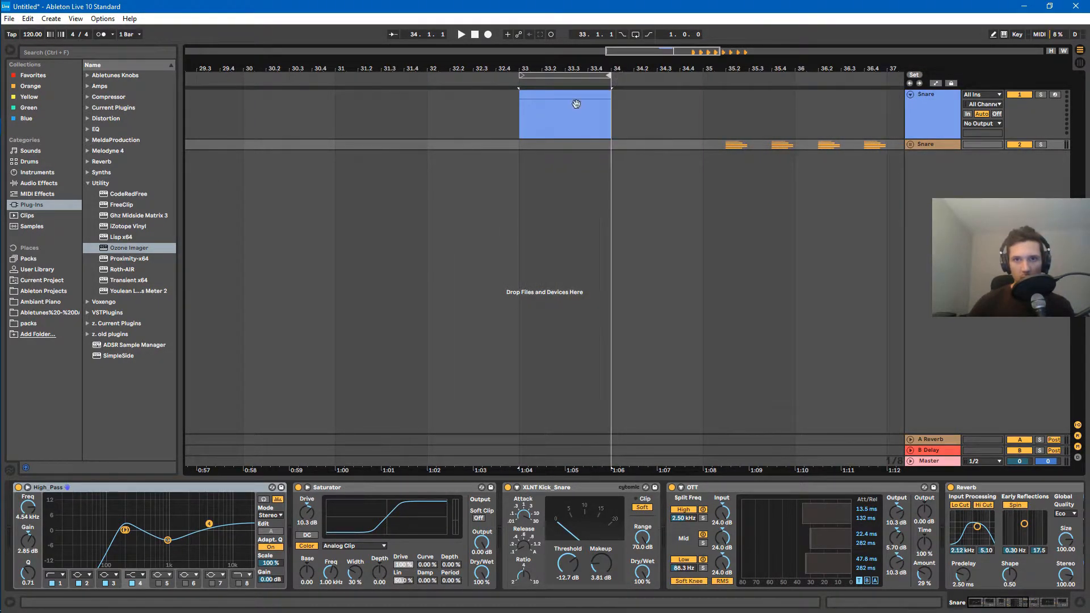
pyautogui.click(635, 36)
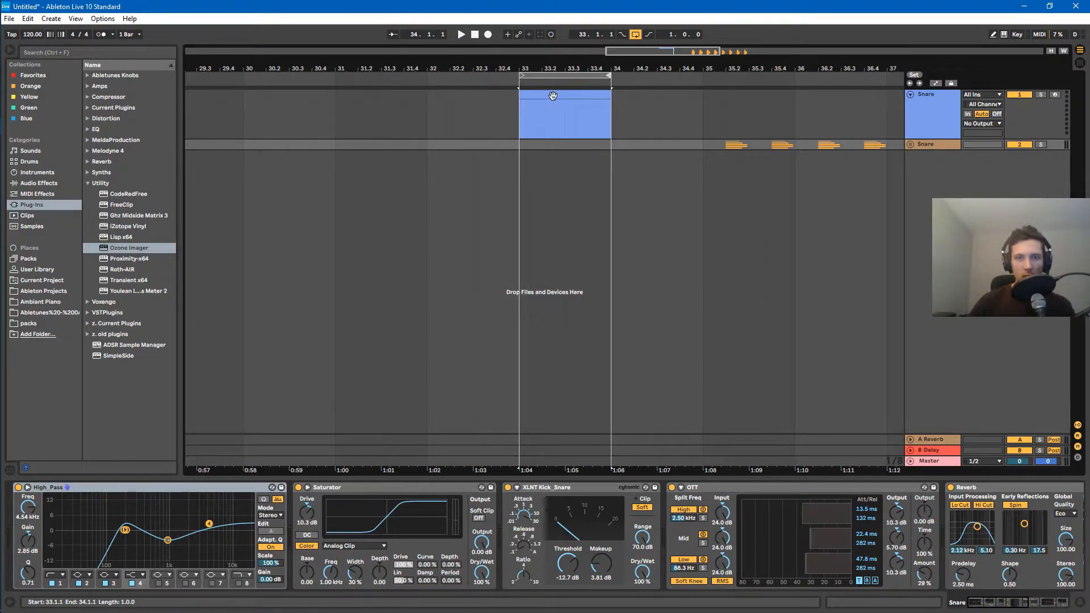
# - Open the Snare MIDI clip in an enlarged note editor and set its grid to 1/4
pyautogui.doubleClick(553, 95)
pyautogui.moveTo(475, 482); pyautogui.dragTo(476, 48)
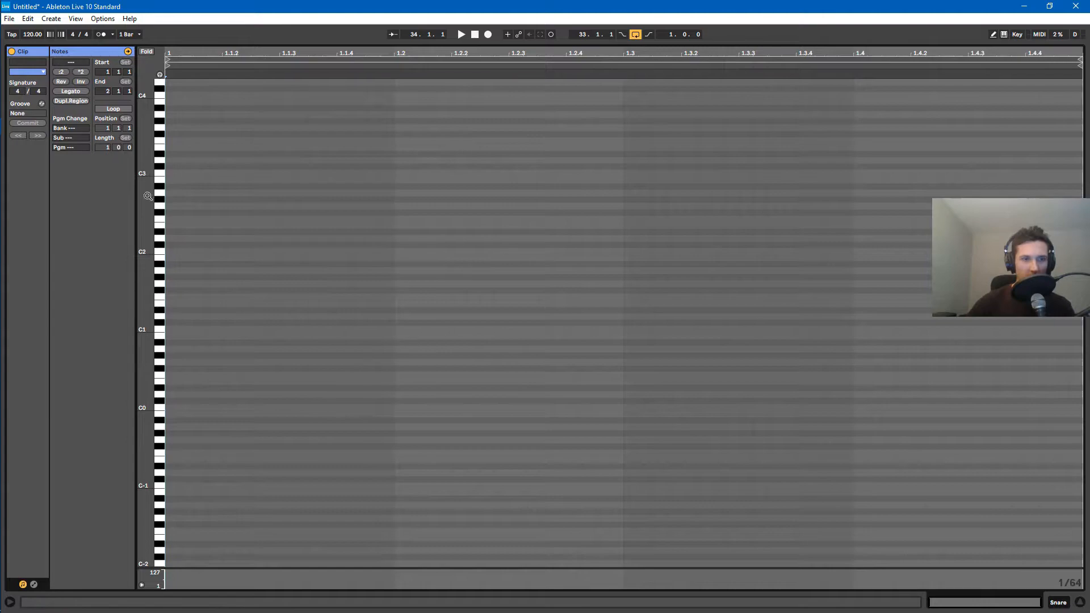
pyautogui.moveTo(139, 193); pyautogui.dragTo(148, 211)
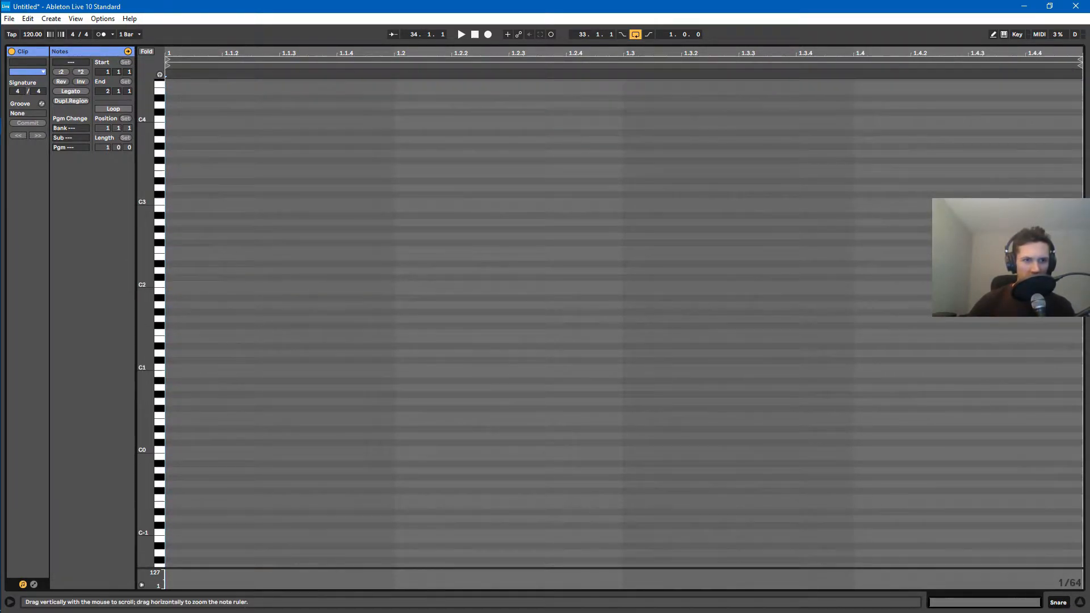
pyautogui.rightClick(396, 206)
pyautogui.click(404, 355)
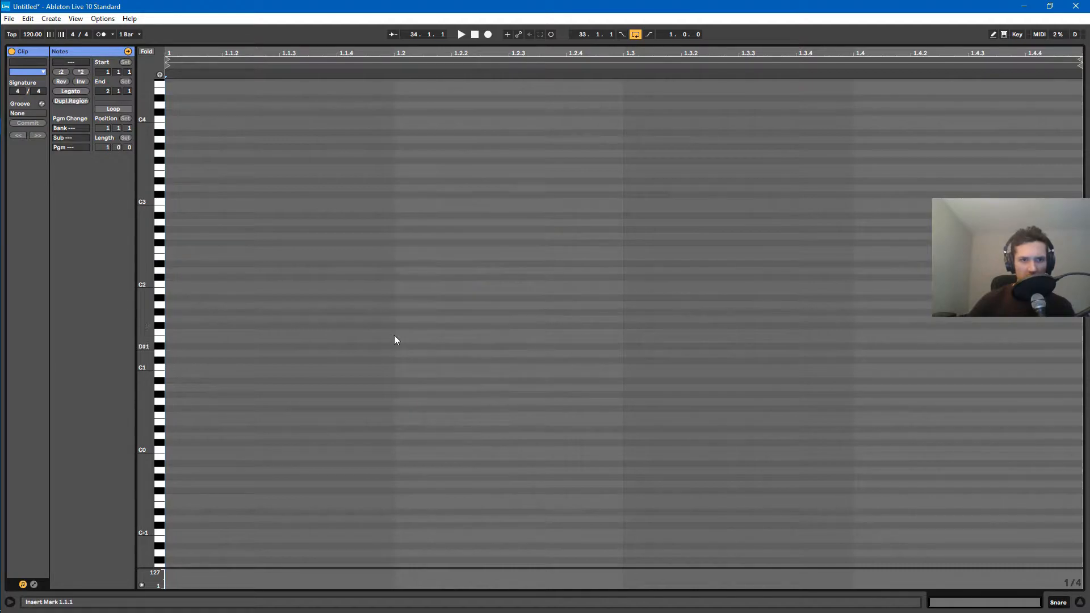
# - Add quarter-note C3 hits on beats 2 and 4 of the Snare clip and shrink the note editor
pyautogui.doubleClick(462, 203)
pyautogui.doubleClick(869, 203)
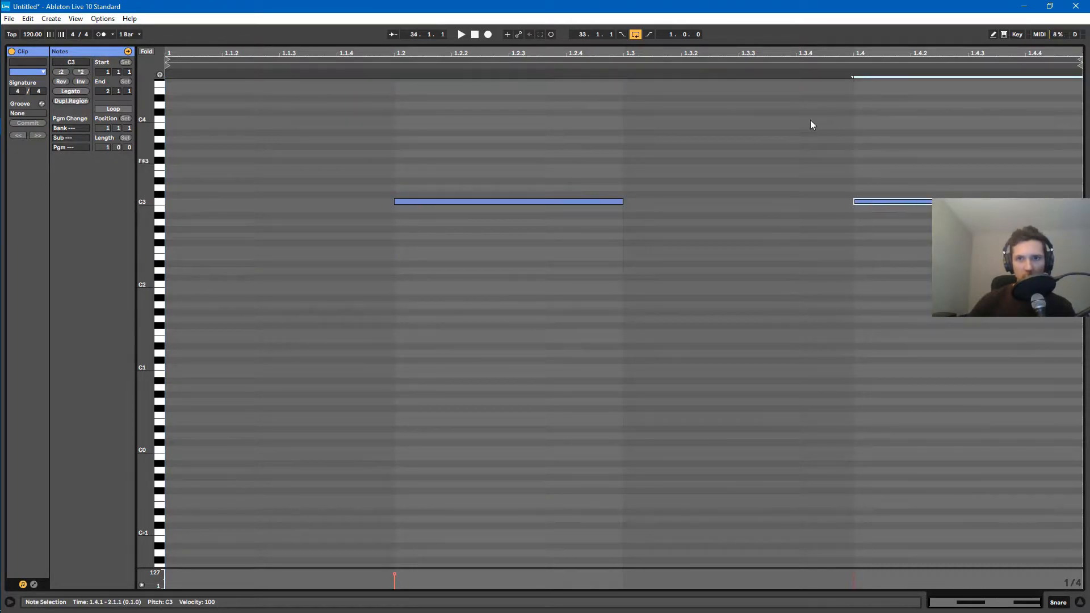
pyautogui.moveTo(746, 44); pyautogui.dragTo(757, 400)
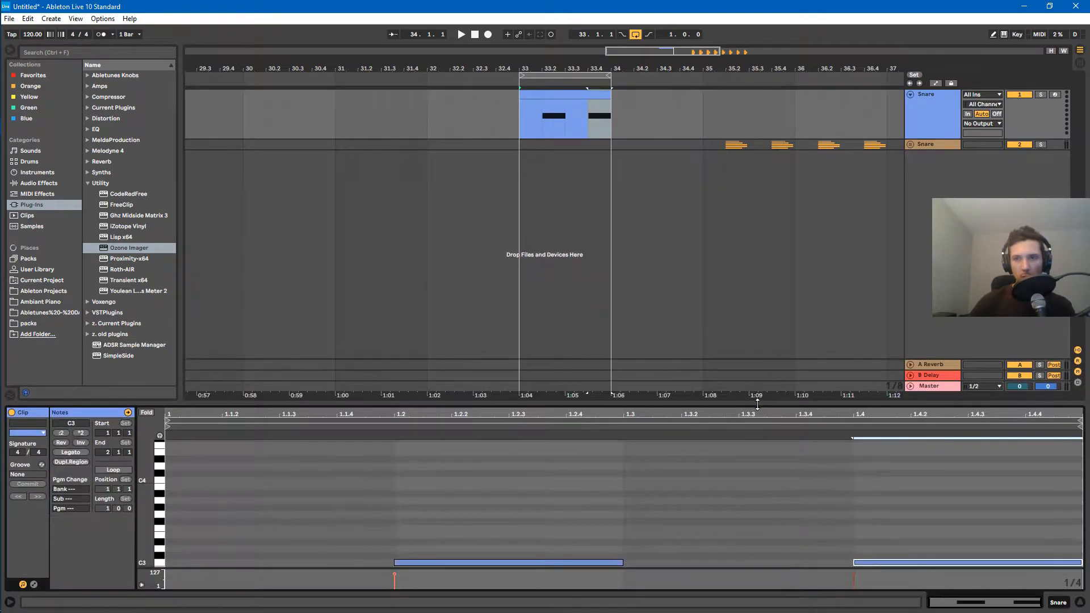
# - Load an empty Instrument Rack onto the Snare MIDI track
pyautogui.click(945, 98)
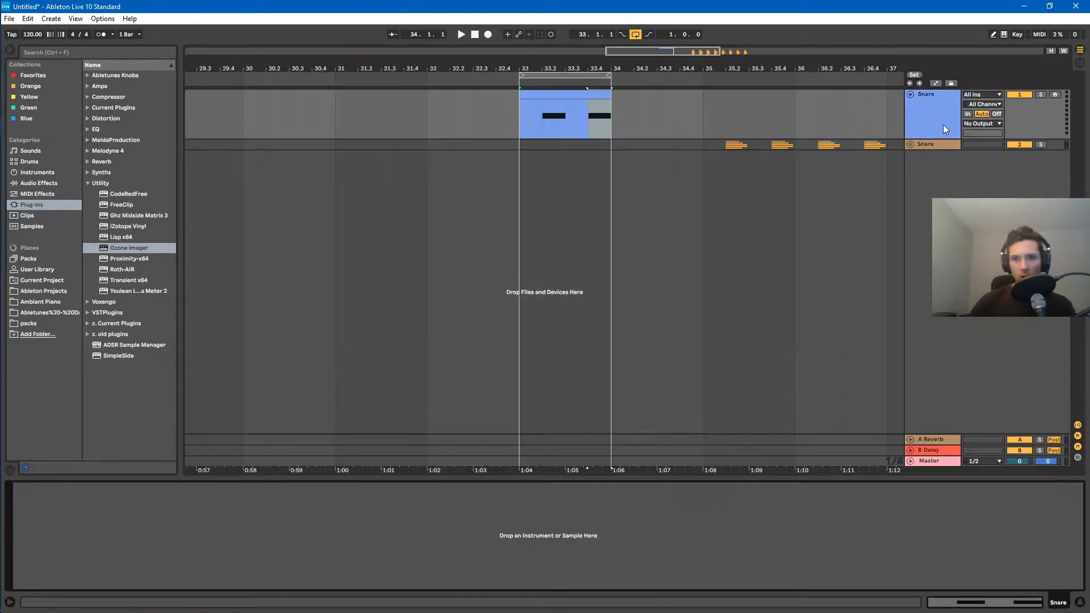
pyautogui.click(38, 183)
pyautogui.moveTo(181, 162); pyautogui.dragTo(237, 164)
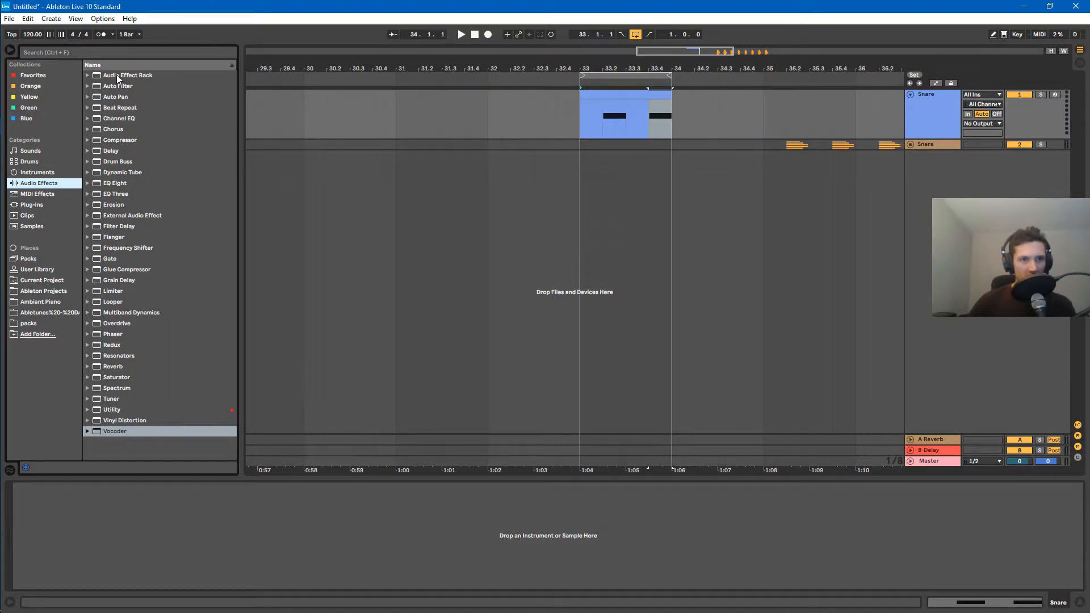
pyautogui.click(38, 172)
pyautogui.moveTo(120, 108); pyautogui.dragTo(172, 494)
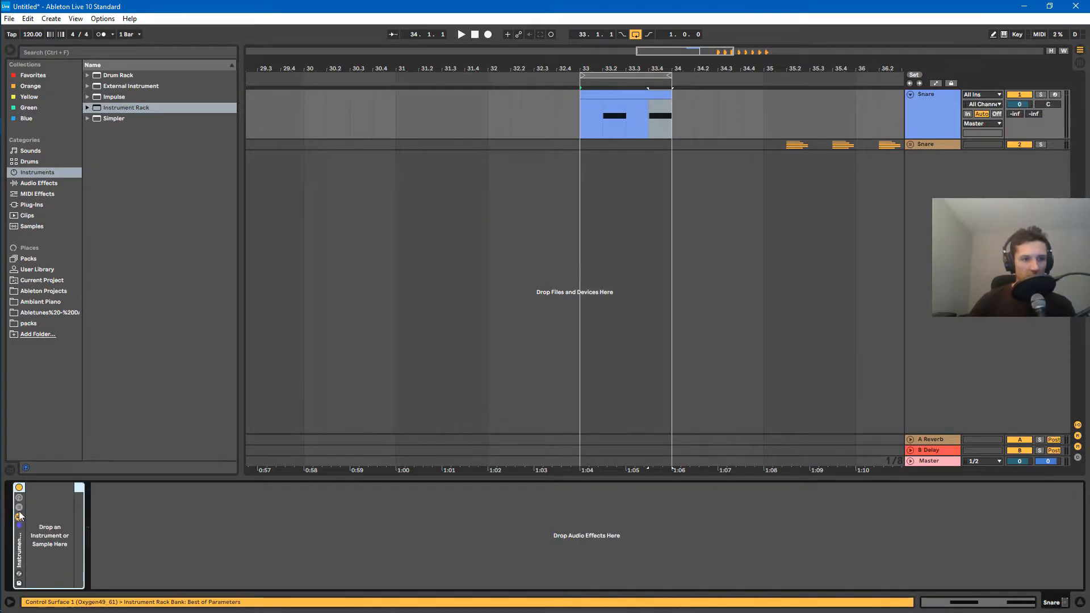
# - Show the Instrument Rack's chain list and add four empty Simpler chains to it
pyautogui.click(19, 516)
pyautogui.moveTo(100, 119); pyautogui.dragTo(90, 537)
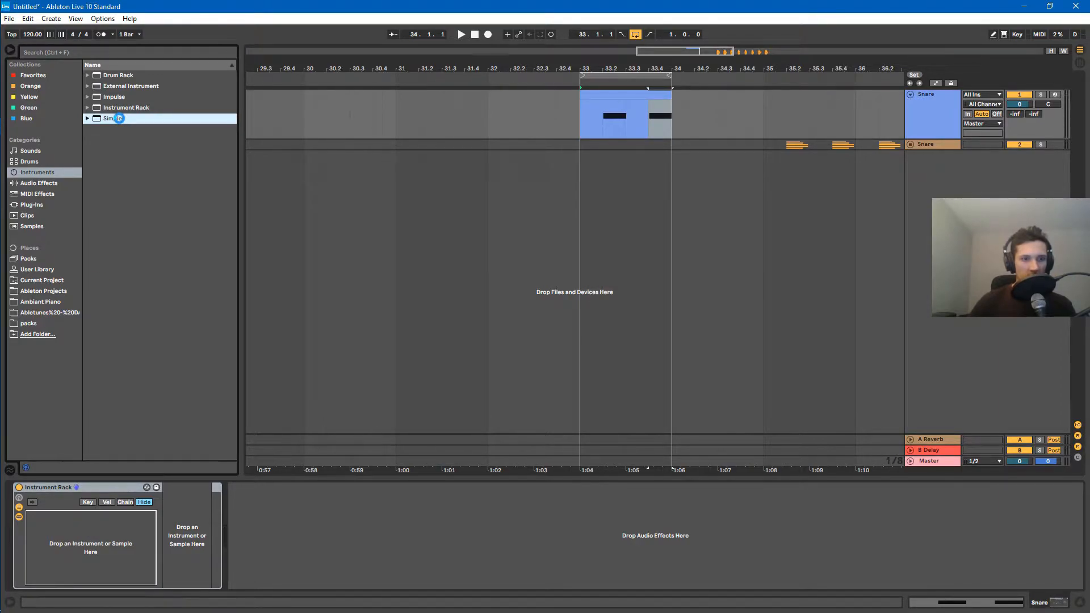
pyautogui.doubleClick(118, 118)
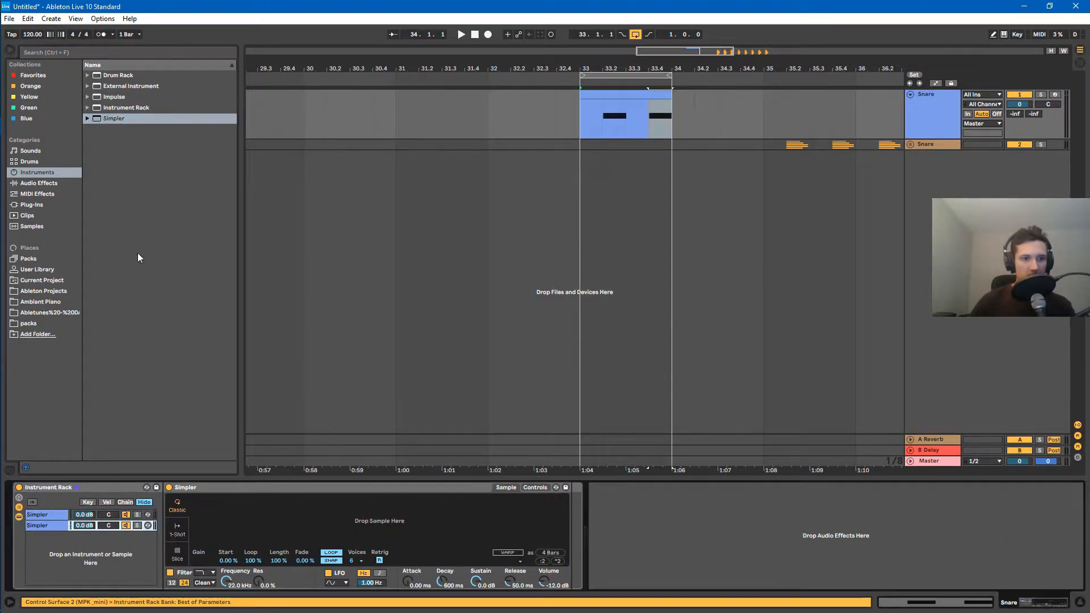
pyautogui.click(128, 121)
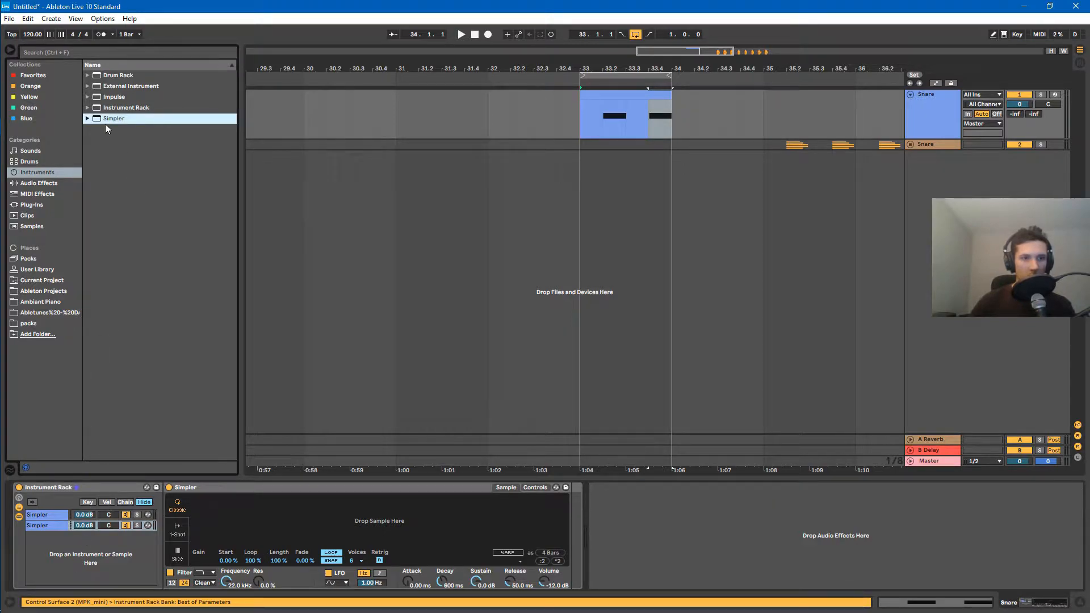
pyautogui.moveTo(106, 119); pyautogui.dragTo(74, 562)
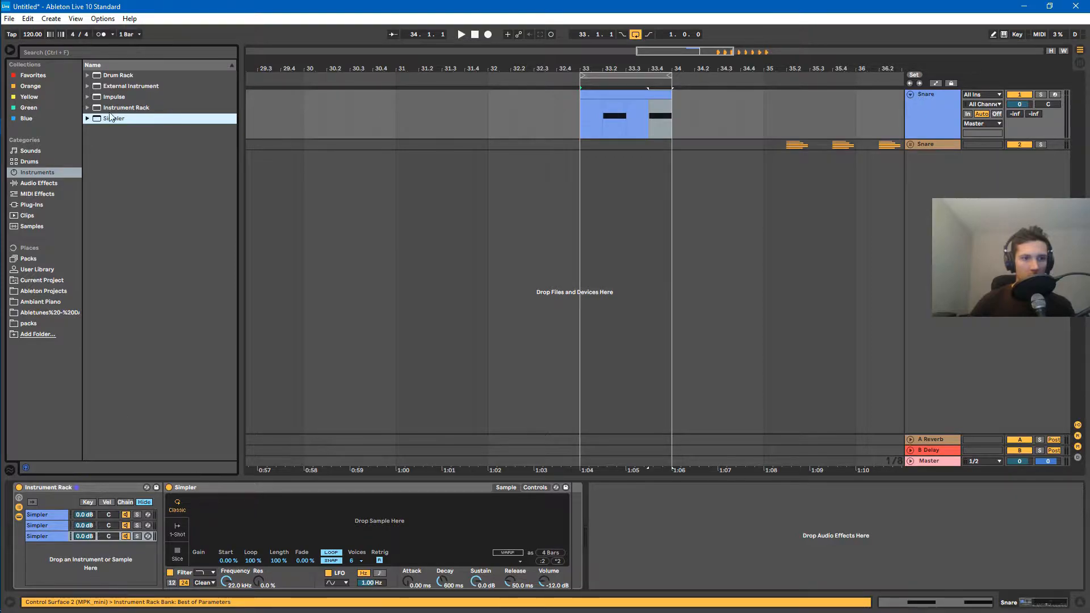
pyautogui.moveTo(108, 117); pyautogui.dragTo(60, 565)
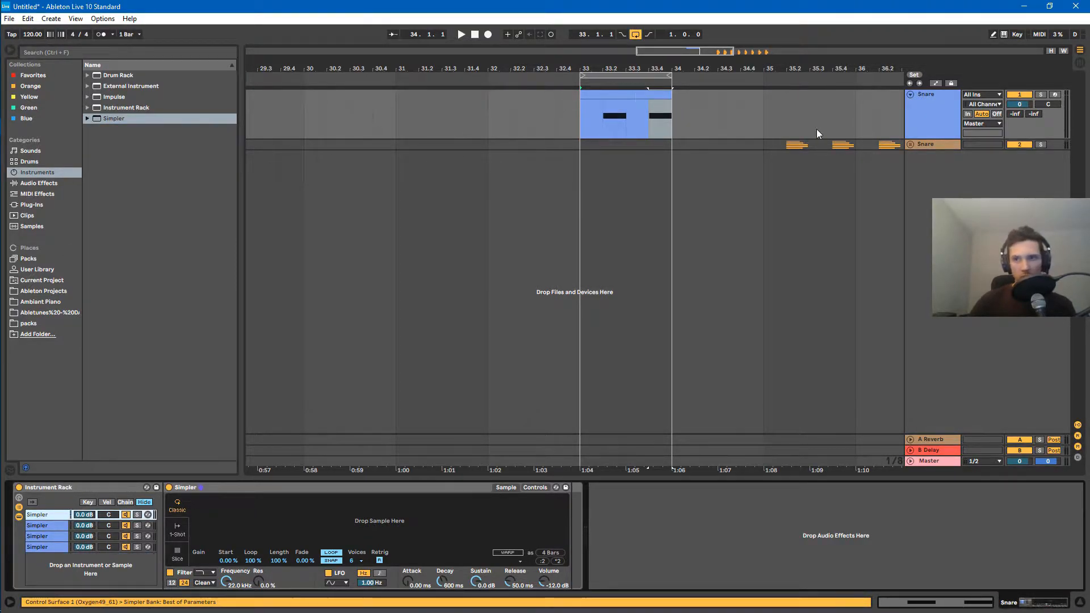
# - Unfold the audio Snare group to show its layer tracks and clips around bar 35.2
pyautogui.click(911, 145)
pyautogui.scroll(-2, 841, 148)
pyautogui.moveTo(791, 82); pyautogui.dragTo(840, 137)
pyautogui.scroll(-2, 902, 256)
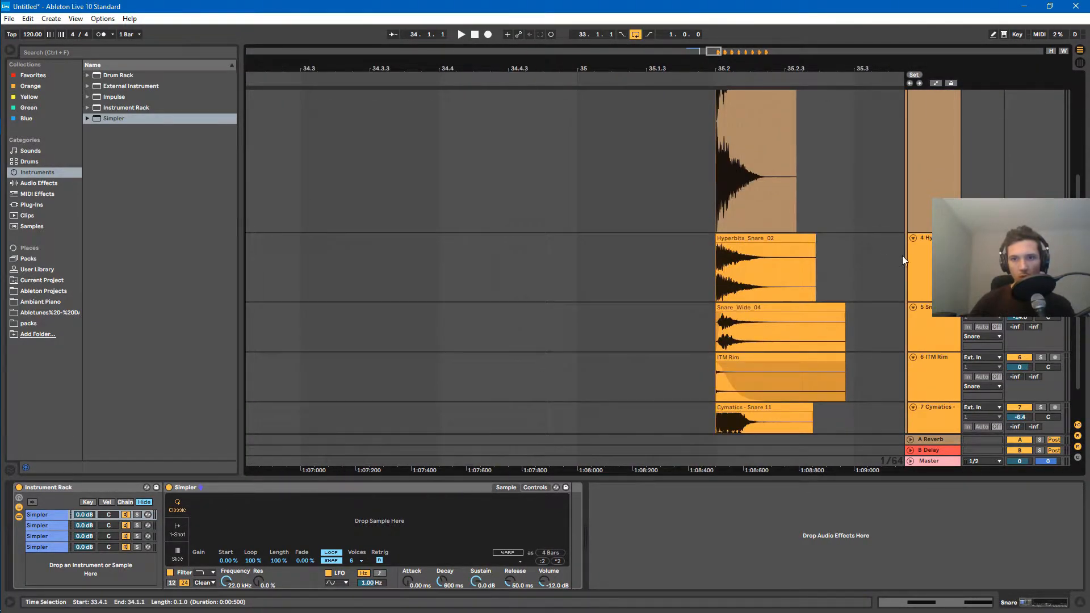
pyautogui.click(930, 266)
pyautogui.scroll(2, 911, 228)
pyautogui.click(921, 213)
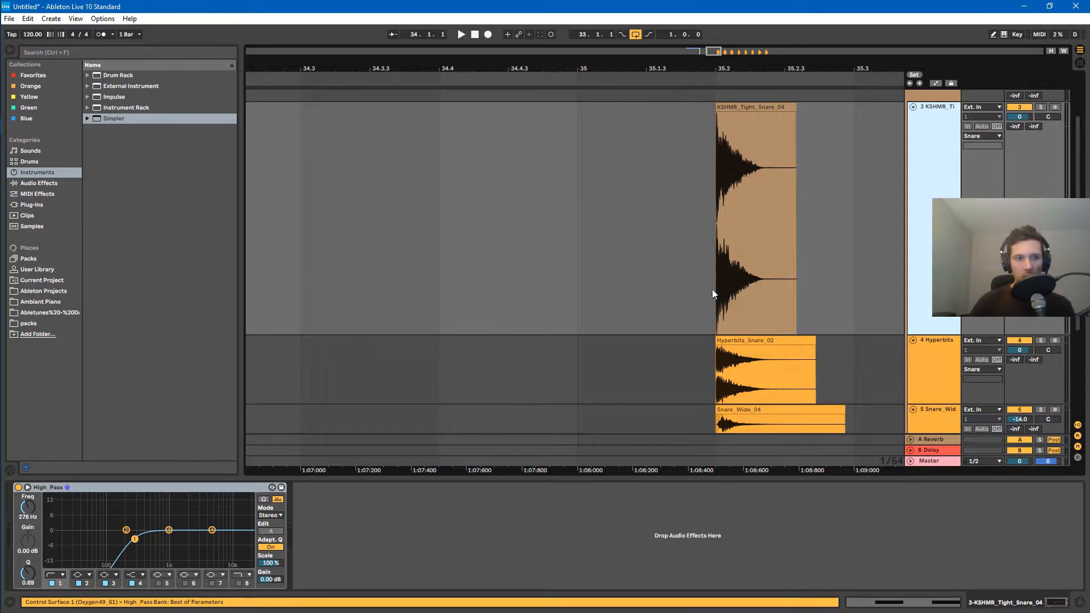
pyautogui.scroll(2, 733, 129)
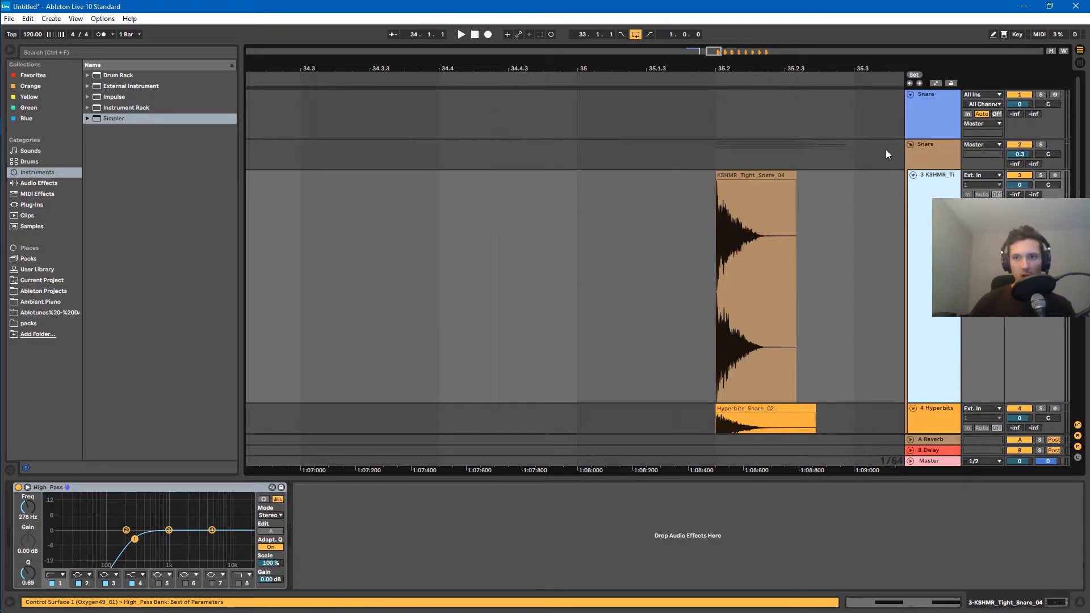
# - Load the KSHMR_Tight_Snare_04 clip into the rack's first Simpler and rename that chain Low
pyautogui.click(924, 119)
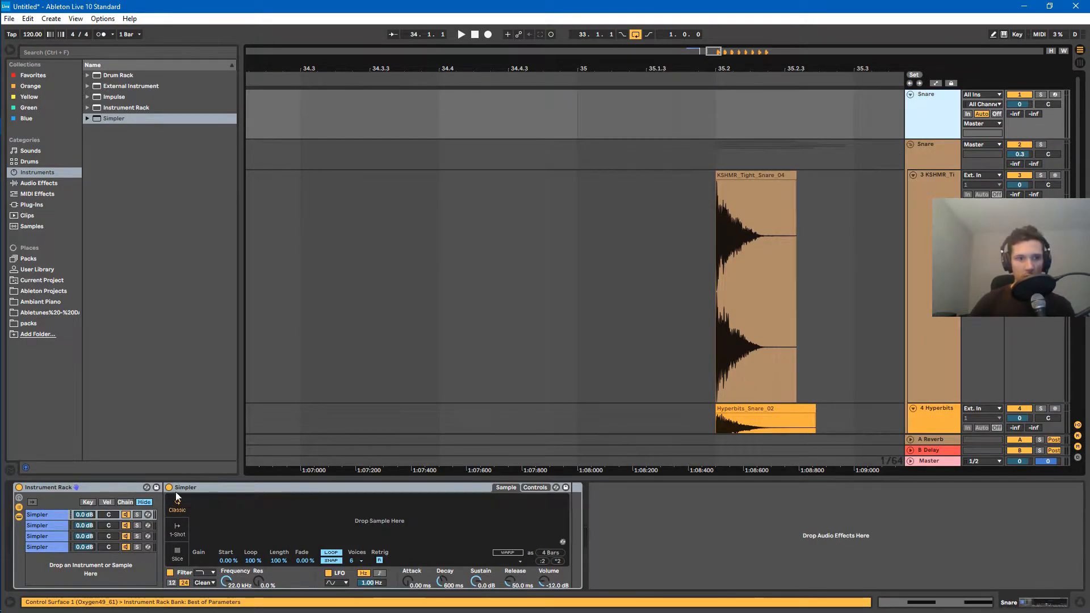
pyautogui.click(213, 502)
pyautogui.moveTo(737, 176); pyautogui.dragTo(321, 519)
pyautogui.click(48, 514)
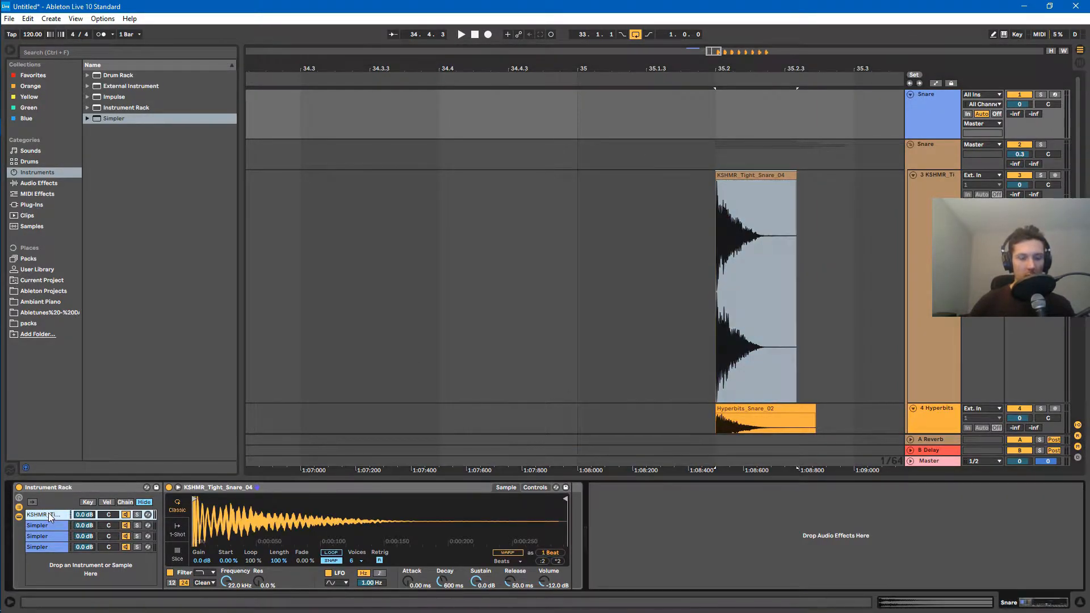
pyautogui.write('Low')
pyautogui.press('Return')
# - Load the Hyperbits_Snare_02 clip into the second Simpler and rename its chain Mid
pyautogui.click(46, 527)
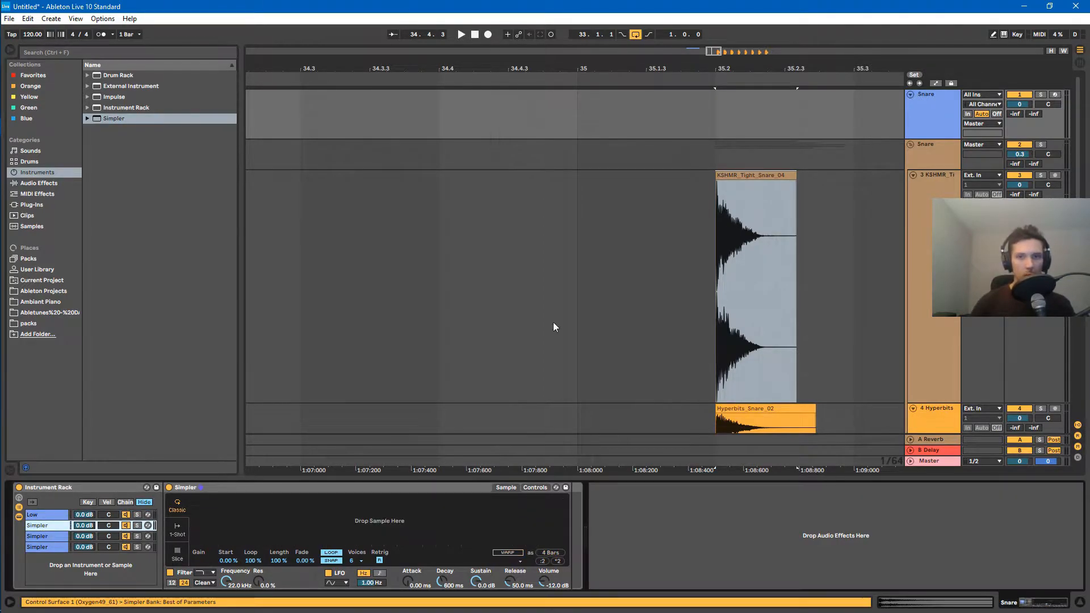
pyautogui.scroll(-4, 866, 229)
pyautogui.moveTo(759, 264); pyautogui.dragTo(213, 518)
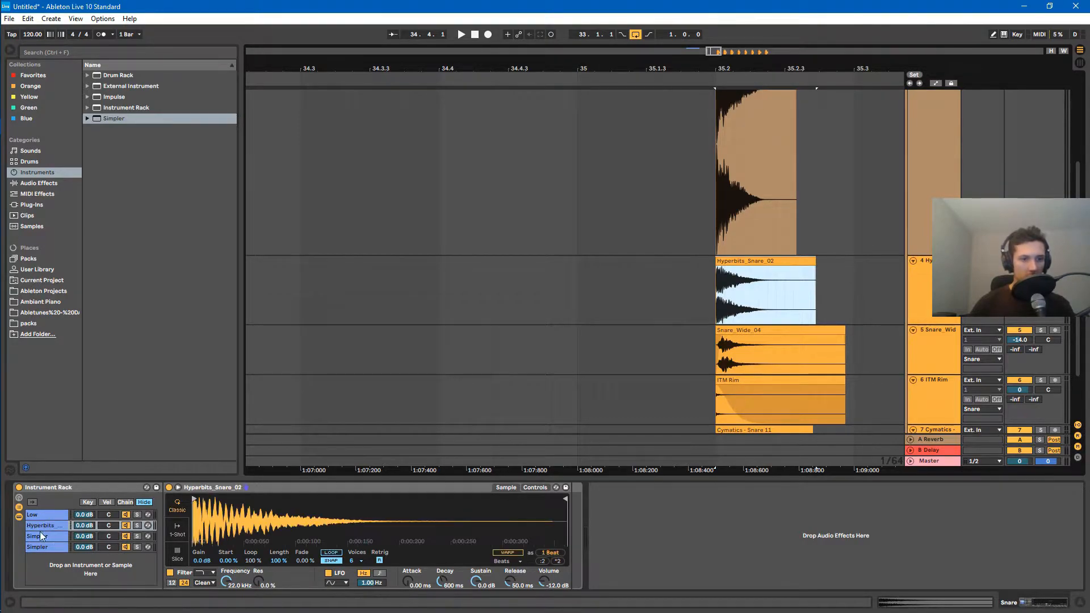
pyautogui.click(40, 525)
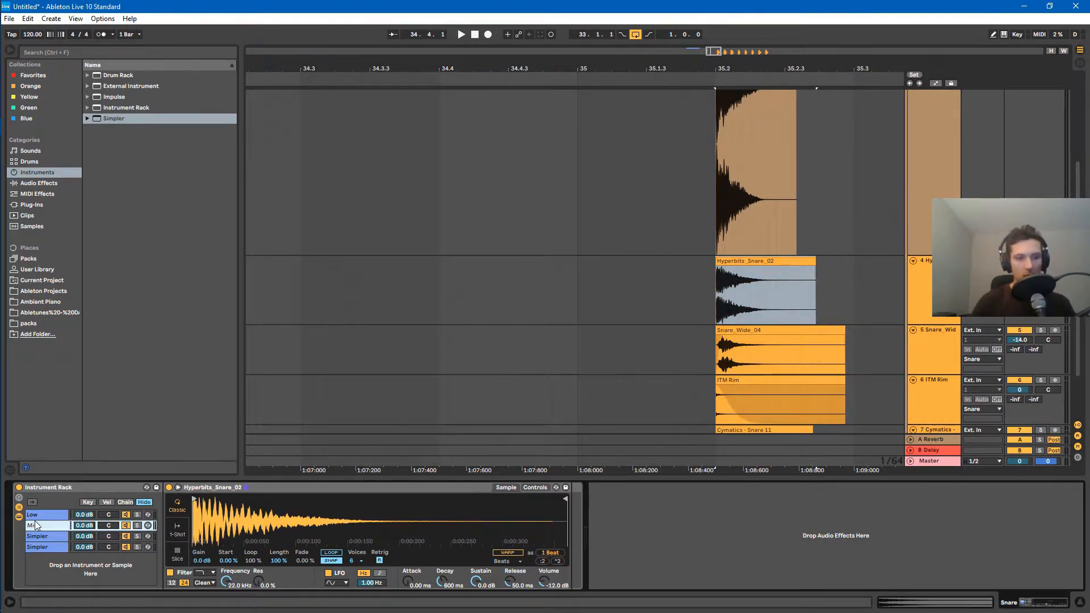
pyautogui.click(166, 378)
# - Load the Snare_Wide_04 clip into the third Simpler and rename its chain Wide
pyautogui.scroll(-2, 799, 287)
pyautogui.click(792, 284)
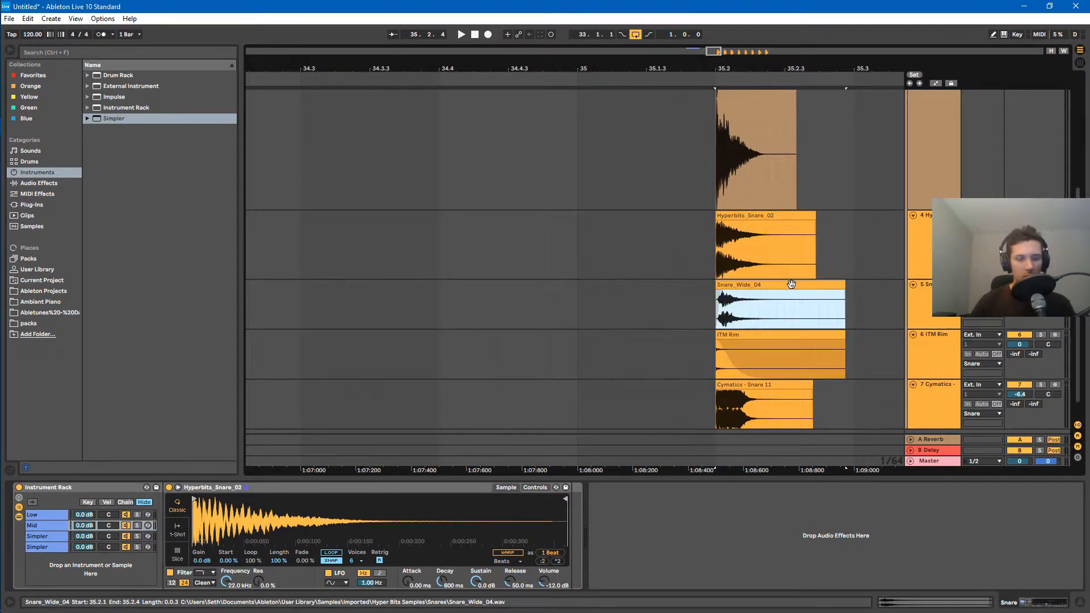
pyautogui.moveTo(792, 284); pyautogui.dragTo(36, 538)
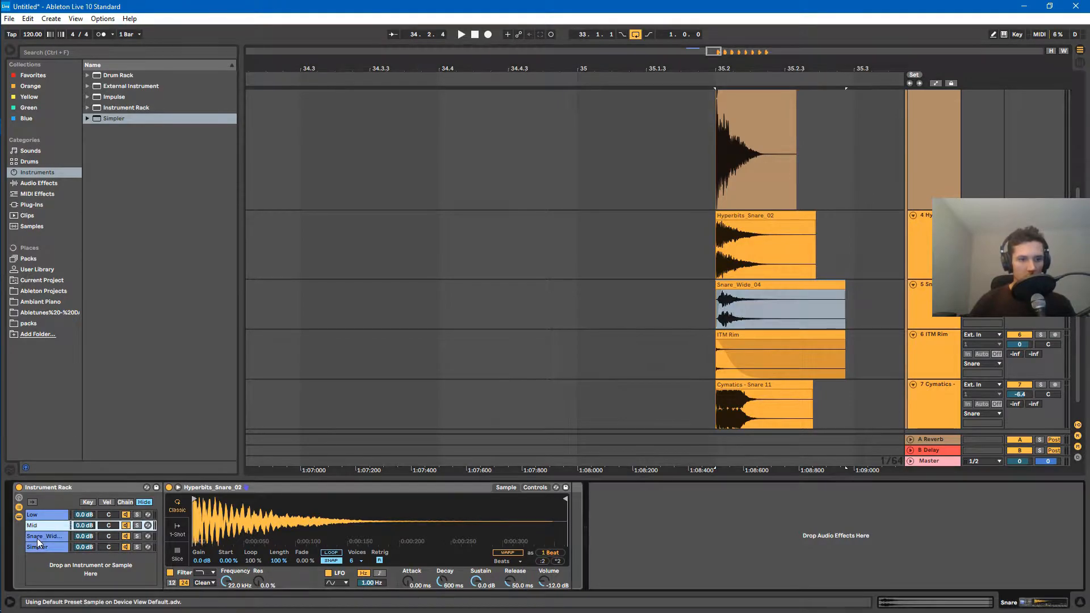
pyautogui.hotkey('ctrl', 'r')
pyautogui.write('Wide')
pyautogui.click(113, 376)
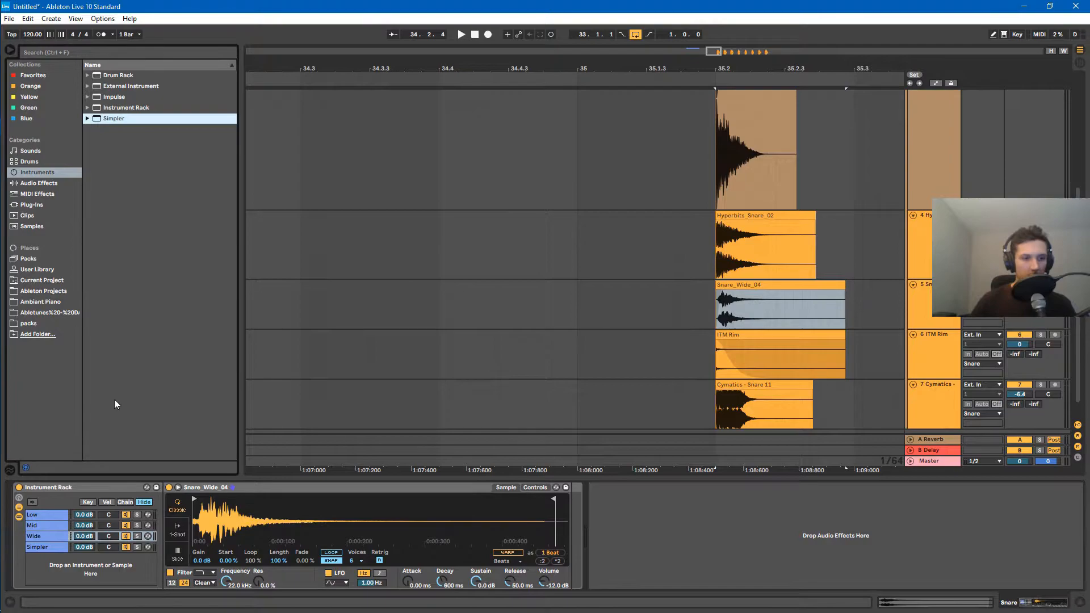
# - Load the ITM Rim clip into the fourth Simpler and rename its chain Transient
pyautogui.click(789, 285)
pyautogui.scroll(-1, 848, 295)
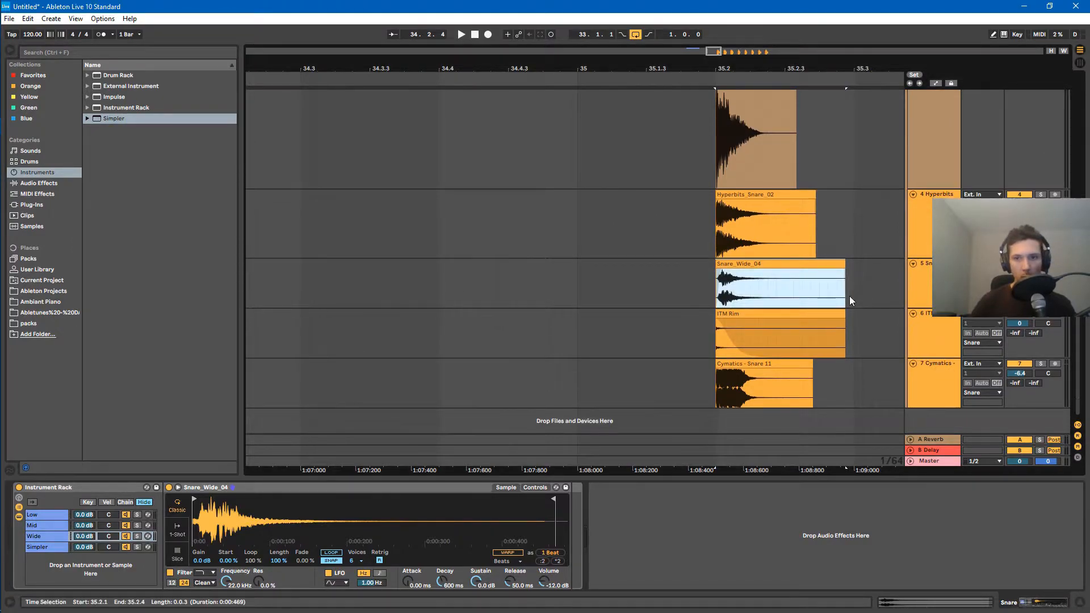
pyautogui.click(779, 319)
pyautogui.click(68, 548)
pyautogui.moveTo(70, 552); pyautogui.dragTo(59, 548)
pyautogui.click(54, 546)
pyautogui.hotkey('ctrl', 'r')
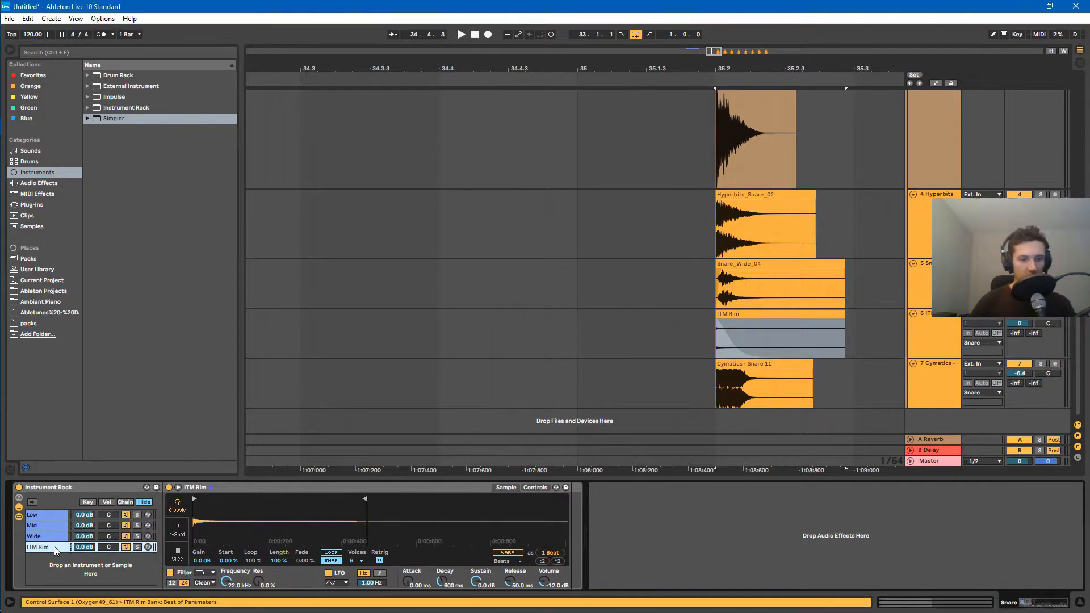
pyautogui.write('Tra')
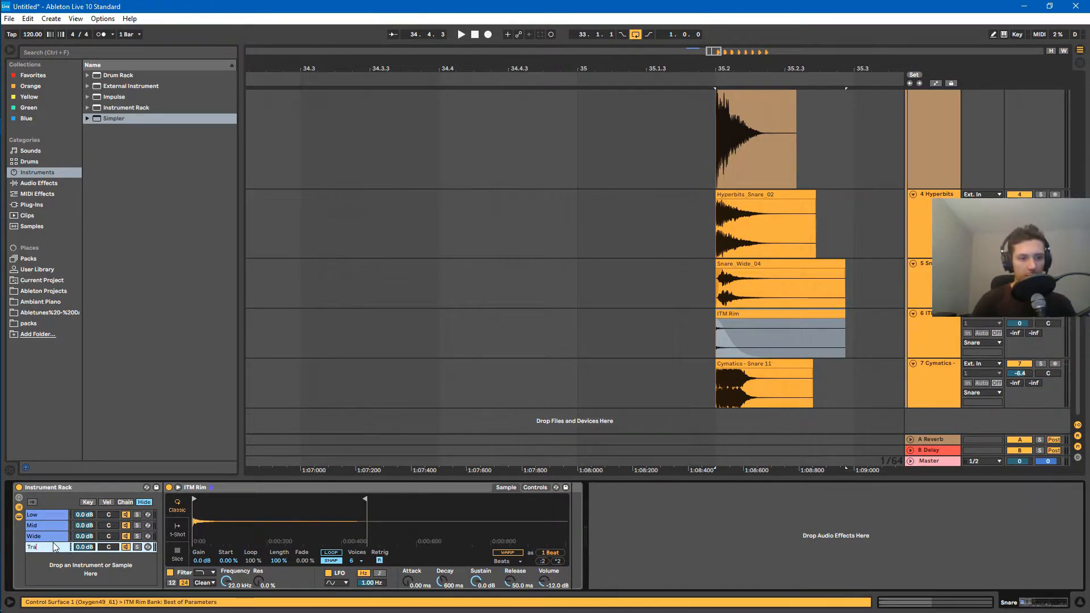
pyautogui.write('nsient')
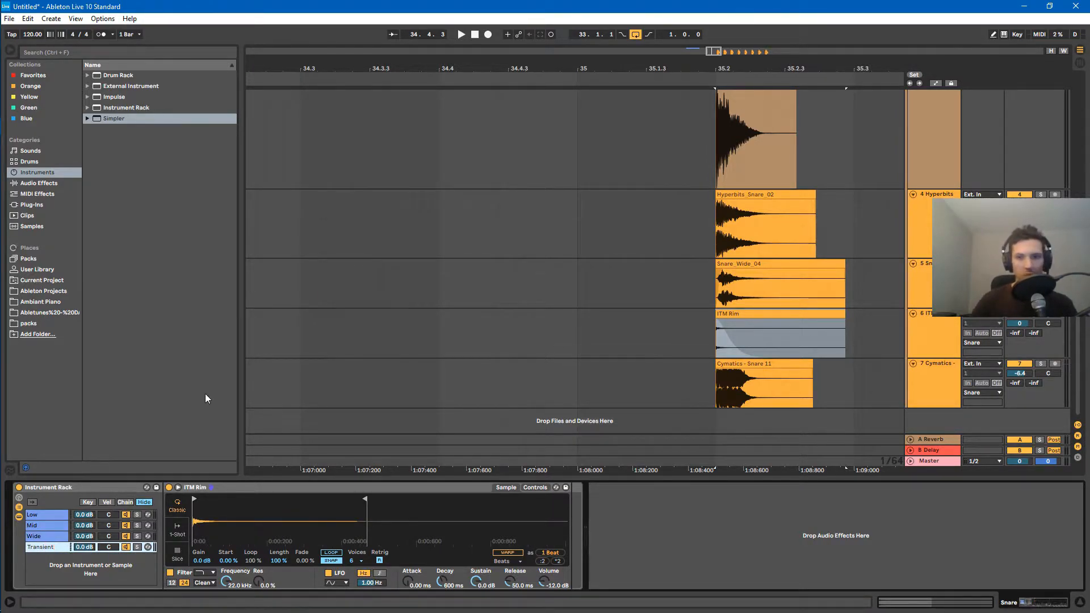
# - Add the Cymatics - Snare 11 clip to the rack as a fifth chain and rename it Color
pyautogui.click(745, 365)
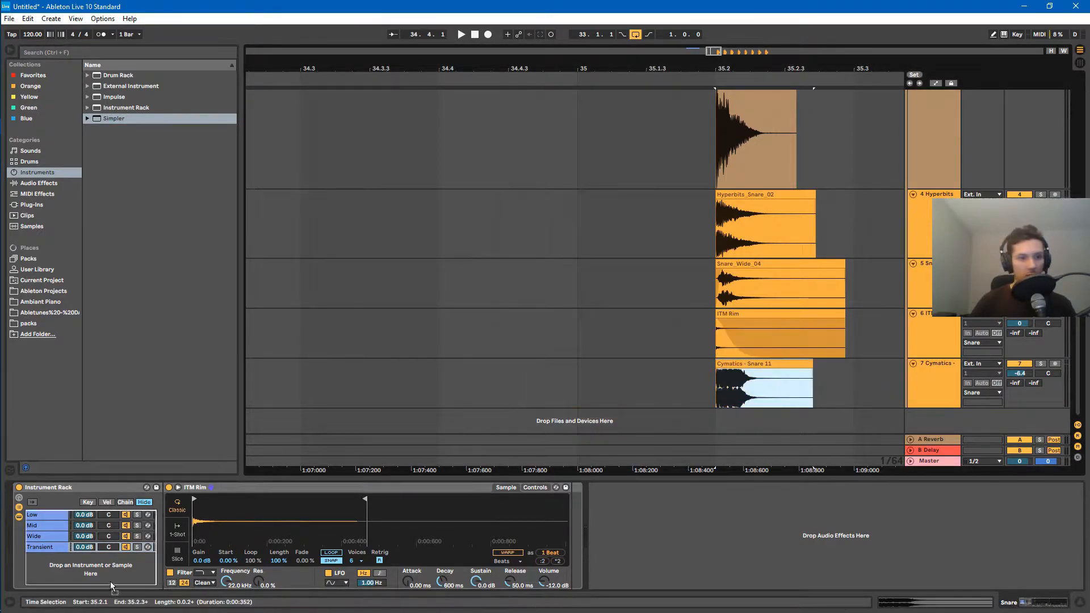
pyautogui.moveTo(62, 576); pyautogui.dragTo(62, 575)
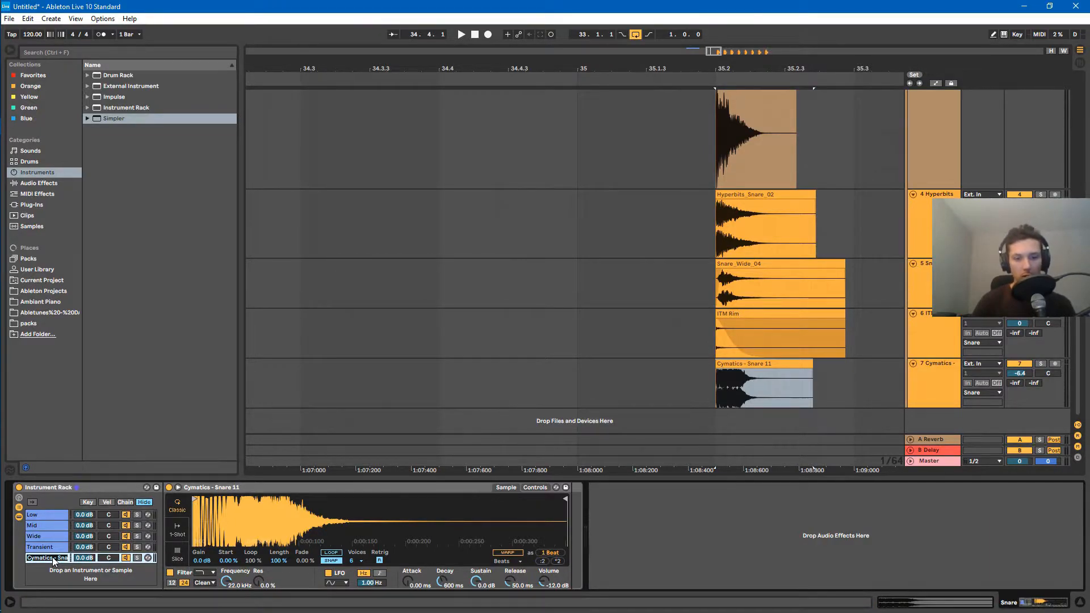
pyautogui.write('olor')
pyautogui.press('Return')
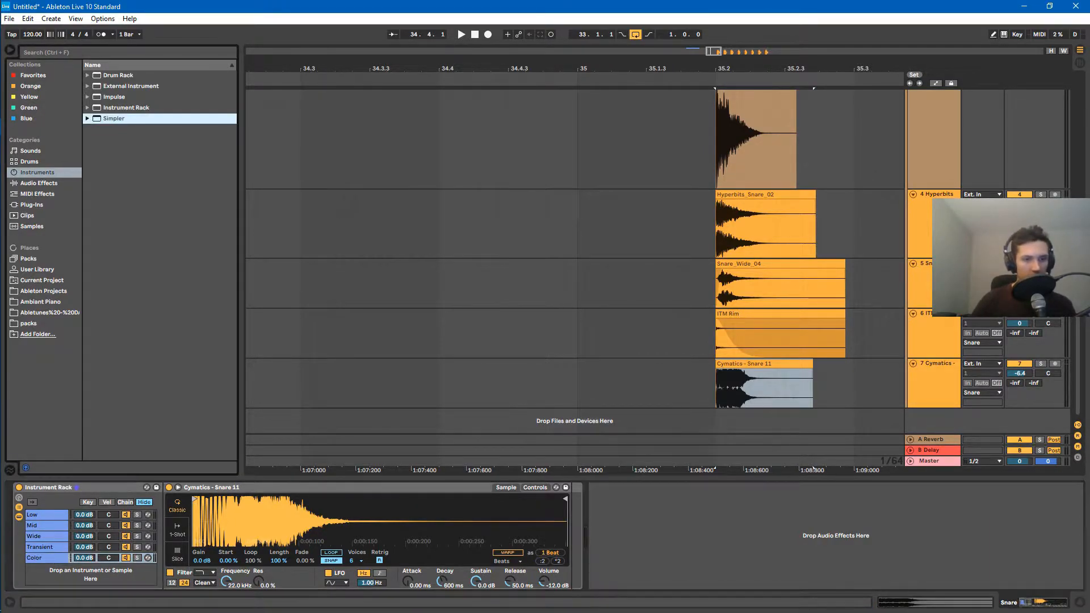
# - Play the looped Snare MIDI clip from bar 33 and show that track's Instrument Rack
pyautogui.scroll(5, 482, 209)
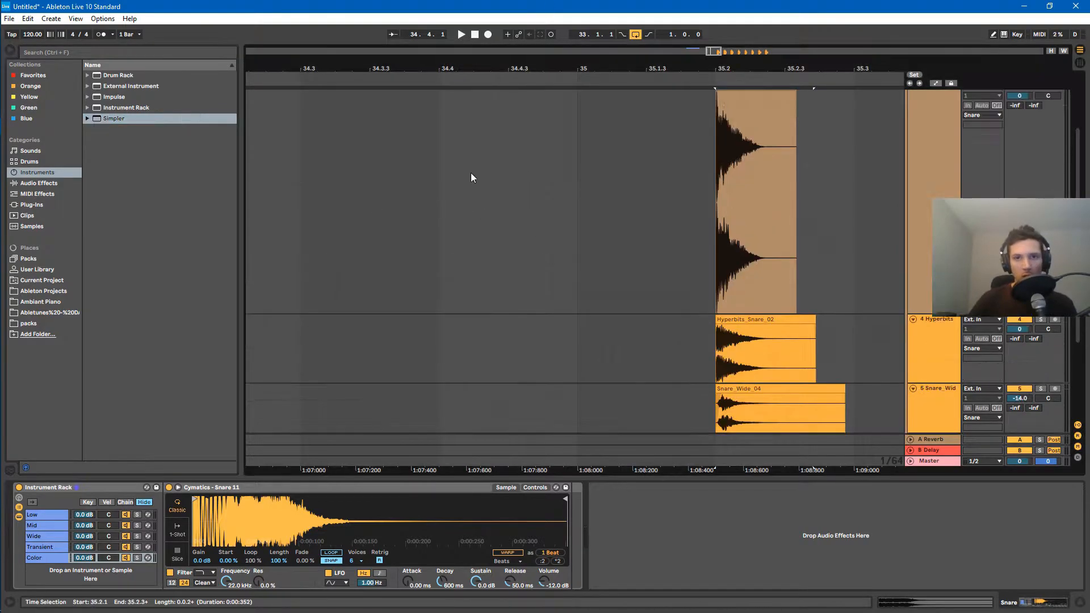
pyautogui.moveTo(413, 64); pyautogui.dragTo(511, 63)
pyautogui.click(307, 159)
pyautogui.press('space')
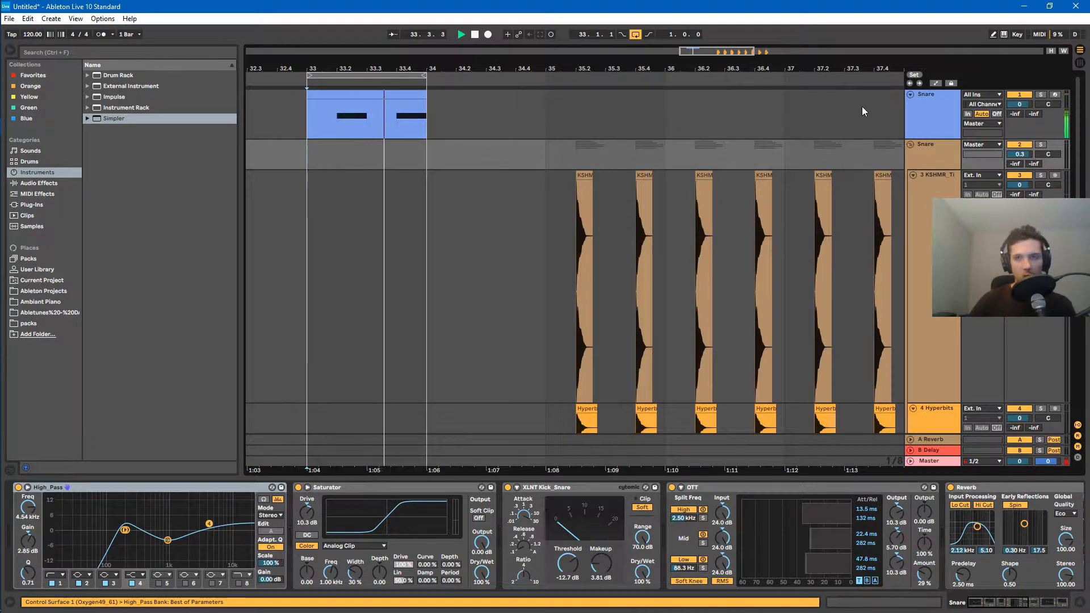
pyautogui.click(928, 118)
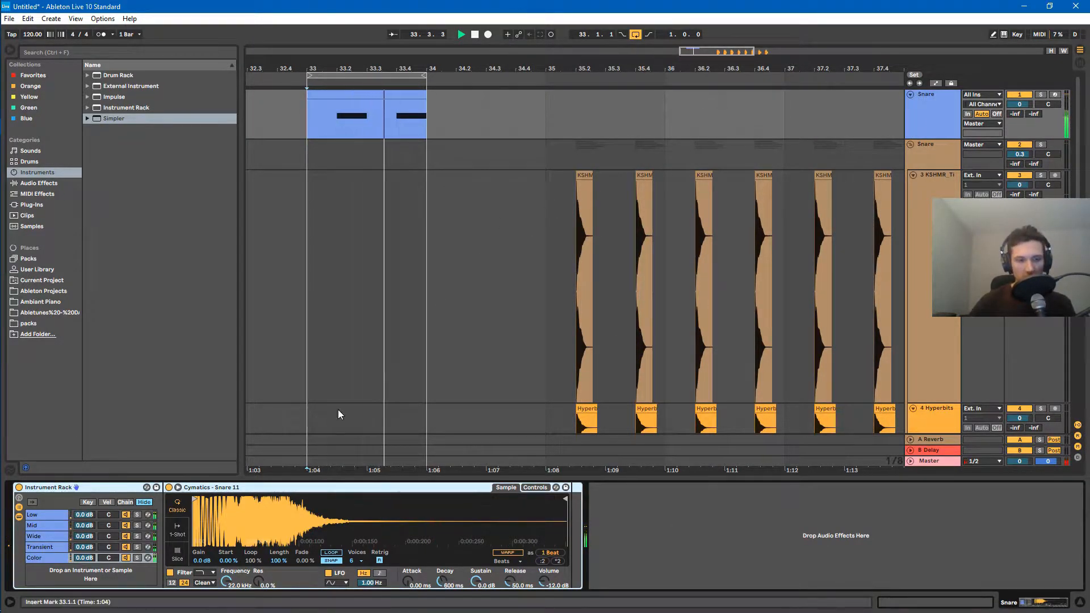
# - Solo the Low chain and add an EQ Eight after its Simpler
pyautogui.click(61, 517)
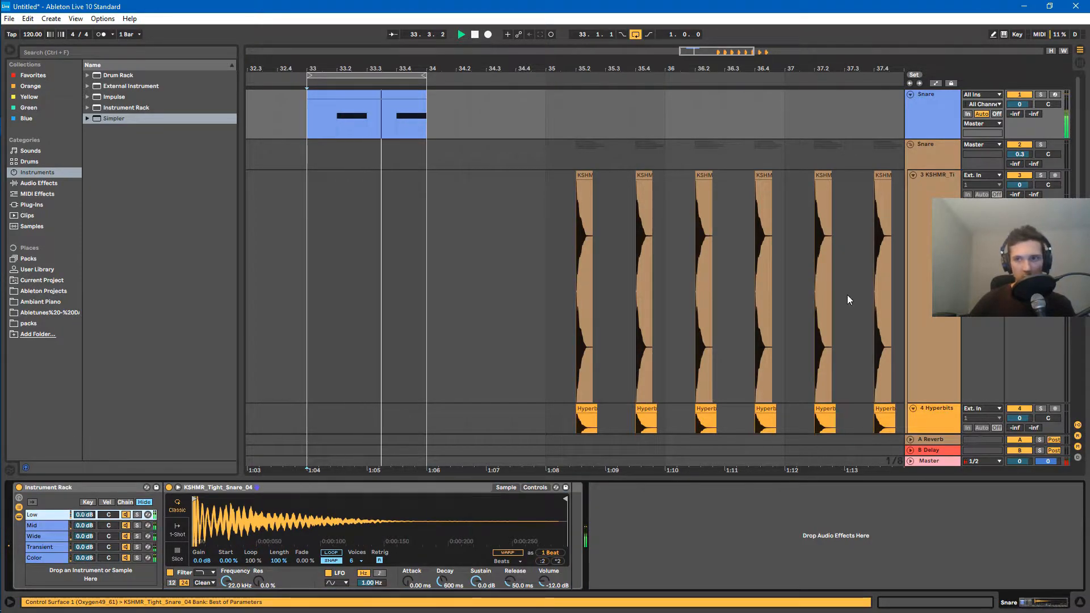
pyautogui.click(137, 516)
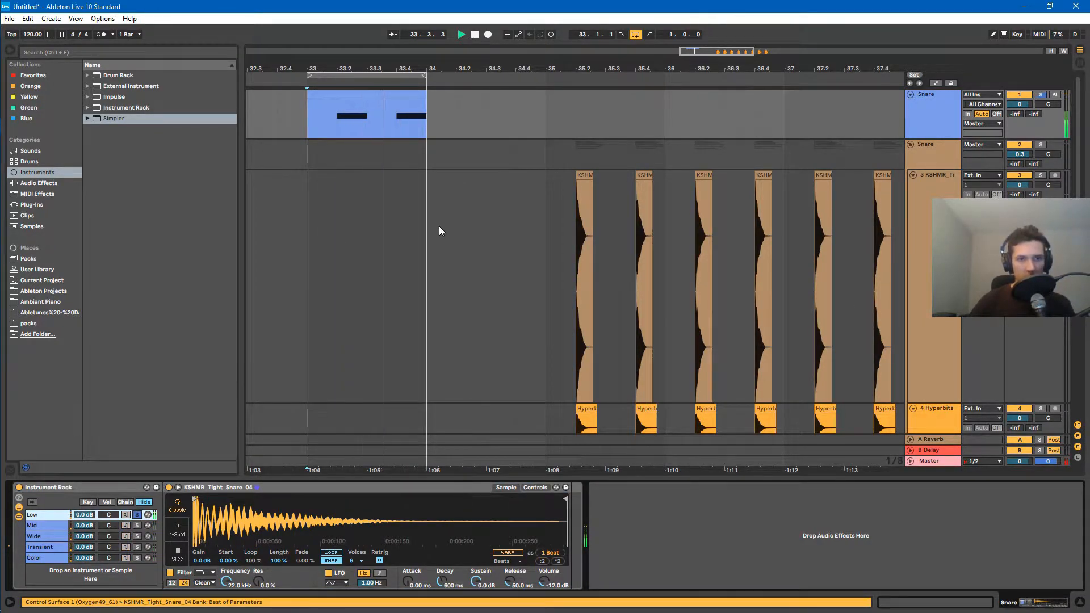
pyautogui.click(40, 183)
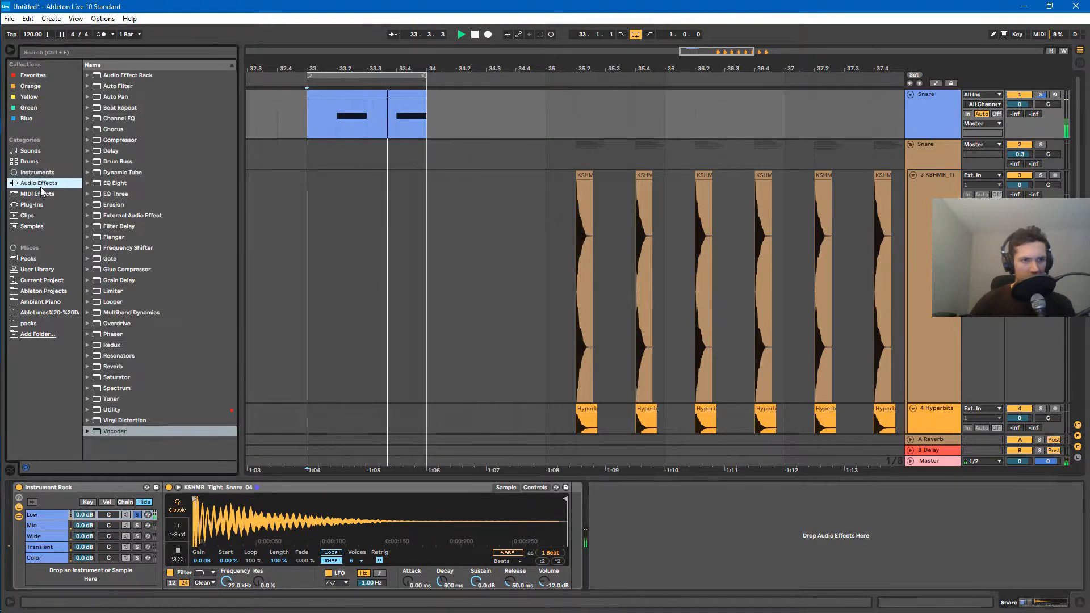
pyautogui.click(113, 184)
pyautogui.moveTo(556, 522); pyautogui.dragTo(591, 538)
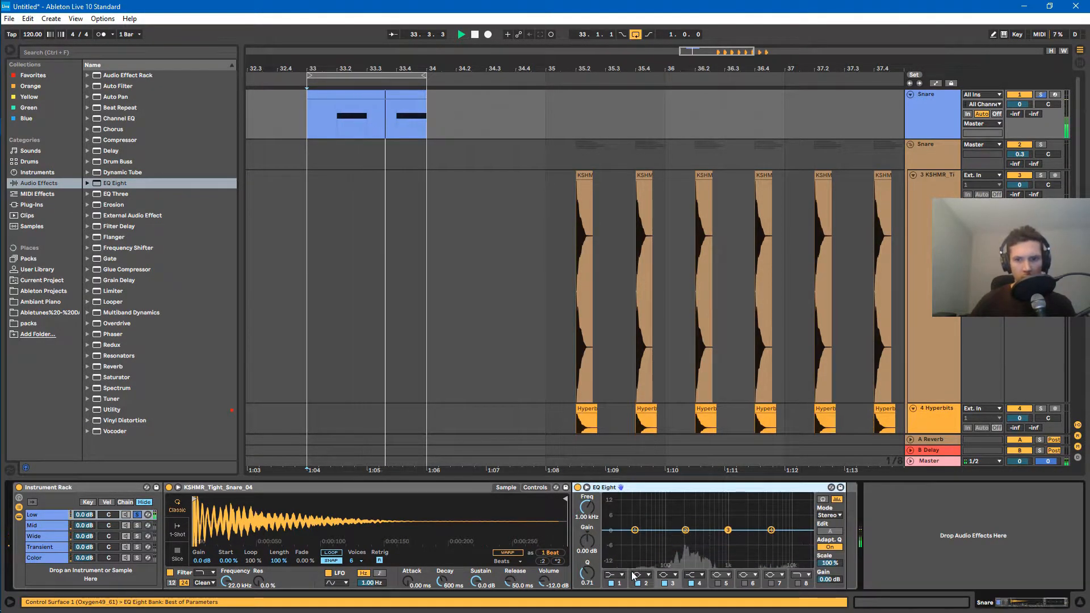
# - Set band 1 of the Low chain's EQ Eight to a low cut at about 156 Hz and enable band 8 as a lowered high cut
pyautogui.click(614, 575)
pyautogui.click(612, 508)
pyautogui.moveTo(635, 540); pyautogui.dragTo(678, 529)
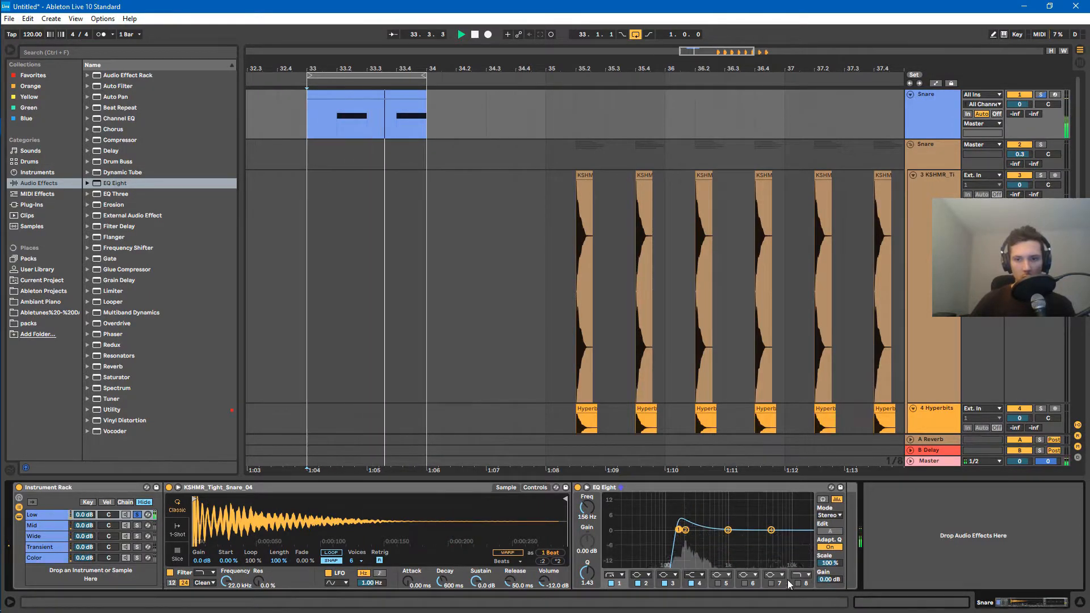
pyautogui.click(795, 584)
pyautogui.click(798, 584)
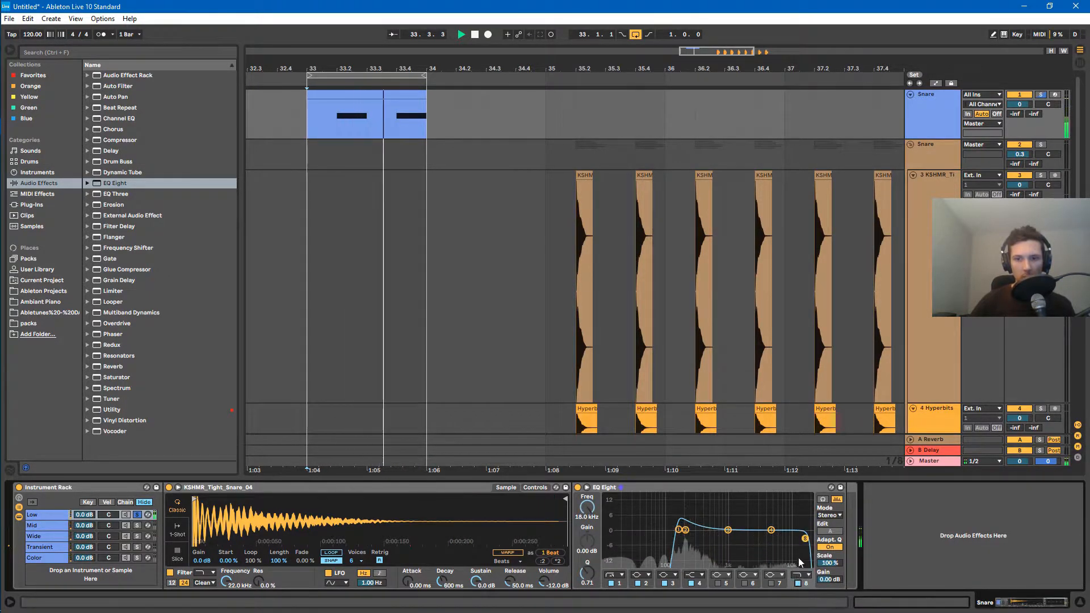
pyautogui.moveTo(805, 539); pyautogui.dragTo(710, 540)
# - Solo the Mid chain and add an EQ Eight after its Simpler
pyautogui.click(57, 526)
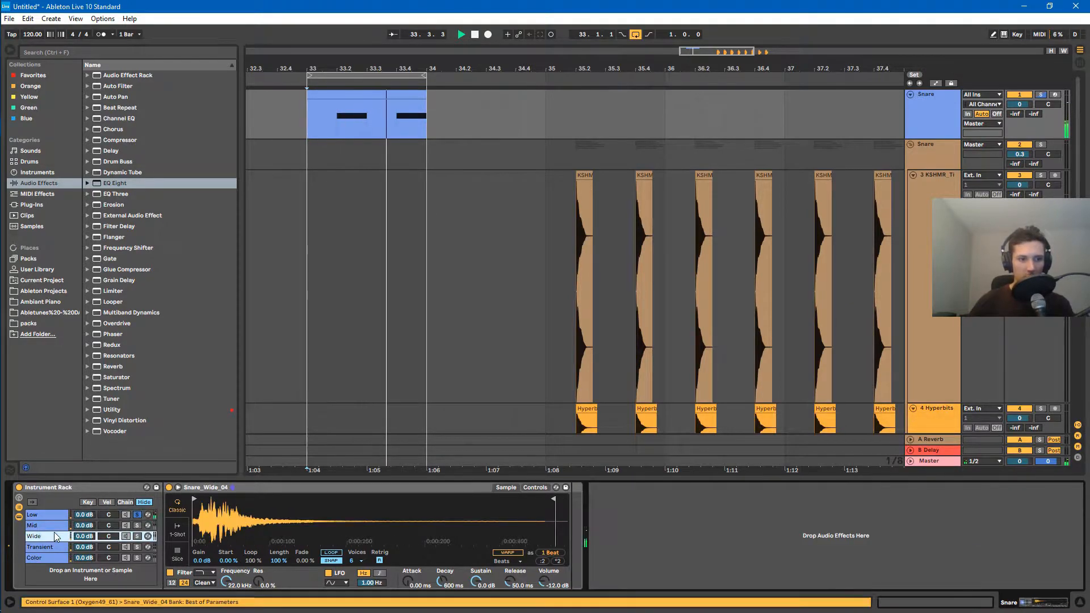
pyautogui.click(137, 526)
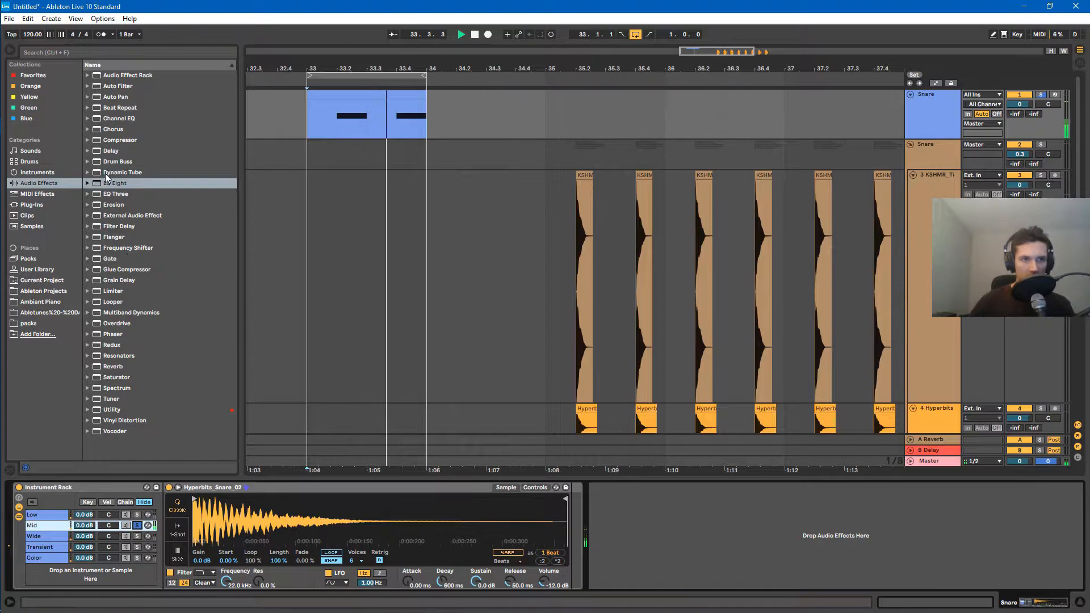
pyautogui.moveTo(114, 183); pyautogui.dragTo(567, 536)
# - Set band 1 of the Mid chain's EQ Eight to a low cut at about 183 Hz with a Q of about 1.21
pyautogui.click(614, 574)
pyautogui.click(615, 522)
pyautogui.moveTo(636, 539); pyautogui.dragTo(680, 532)
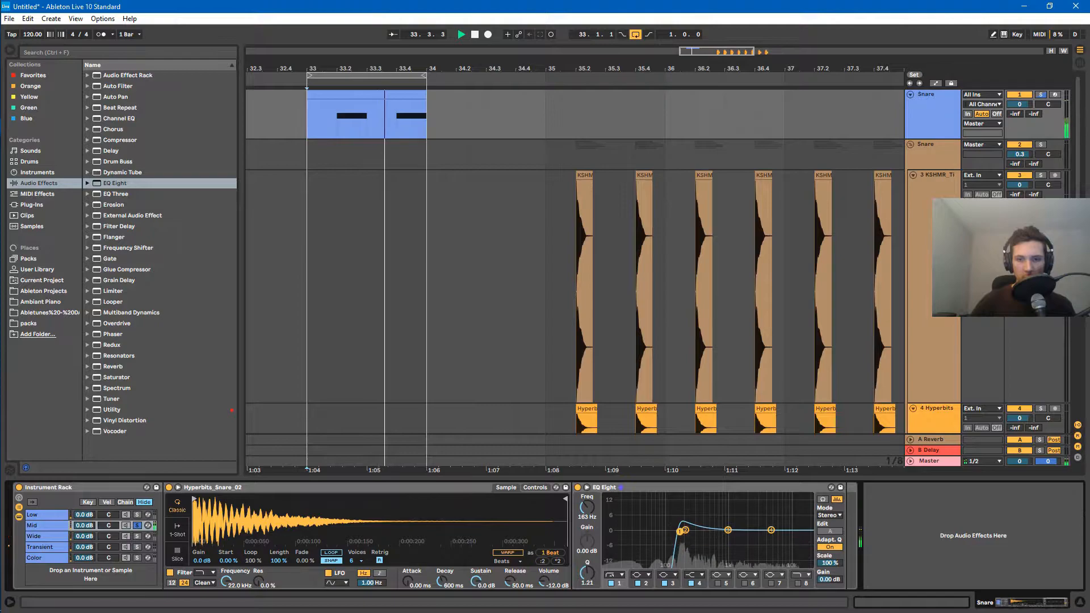
# - Enable band 8 of the Mid chain's EQ Eight as a high cut at about 1.58 kHz with a Q of about 0.75
pyautogui.click(798, 583)
pyautogui.click(798, 584)
pyautogui.moveTo(808, 537); pyautogui.dragTo(740, 537)
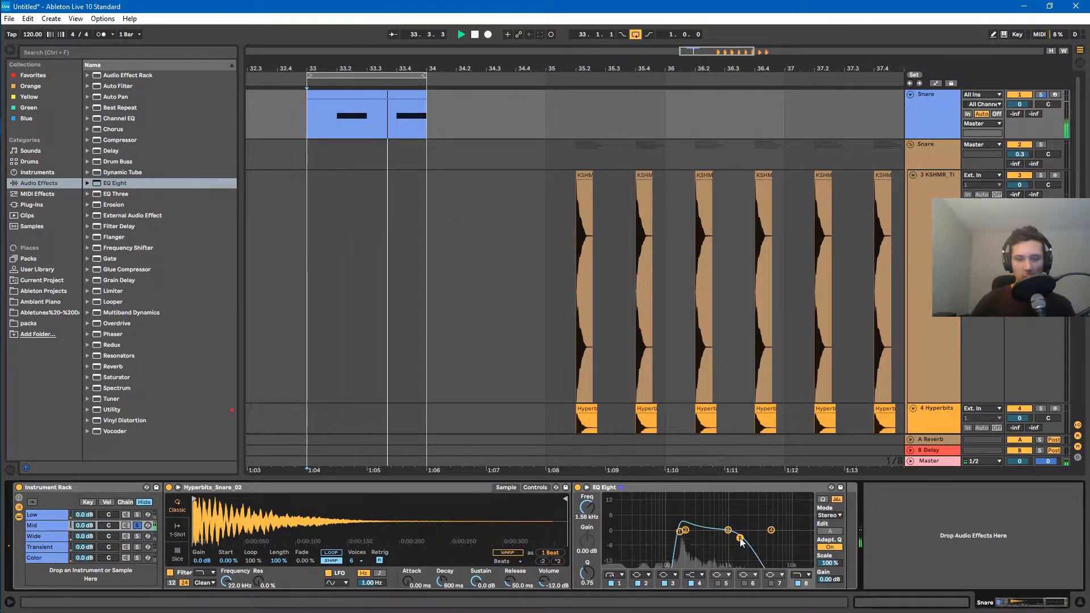
# - Solo the Wide chain and add an EQ Eight after its Simpler with band 1 set to a low cut
pyautogui.click(50, 538)
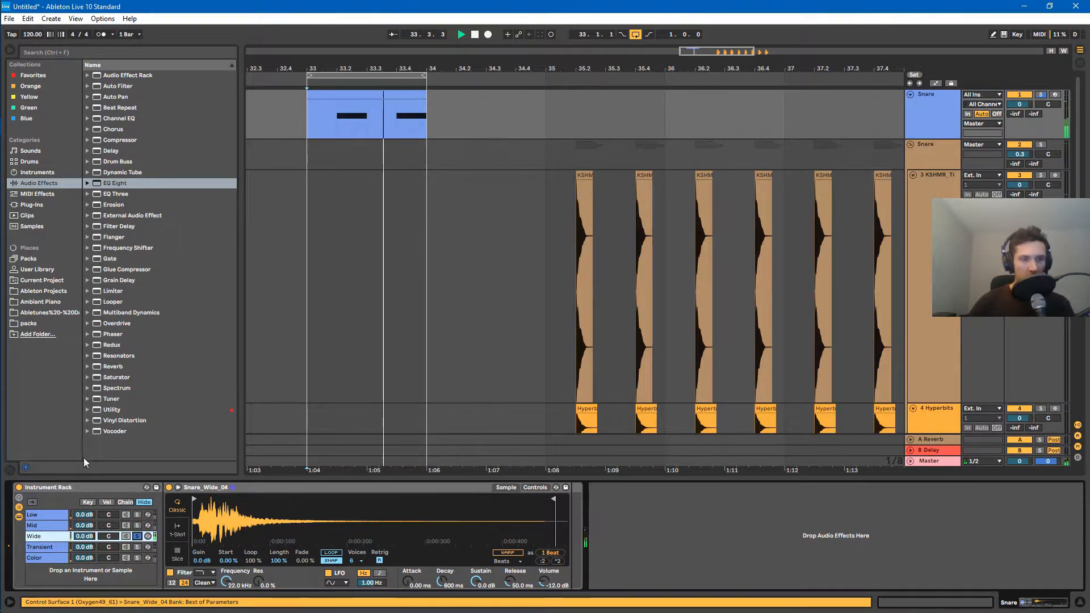
pyautogui.moveTo(106, 185); pyautogui.dragTo(536, 537)
pyautogui.click(614, 574)
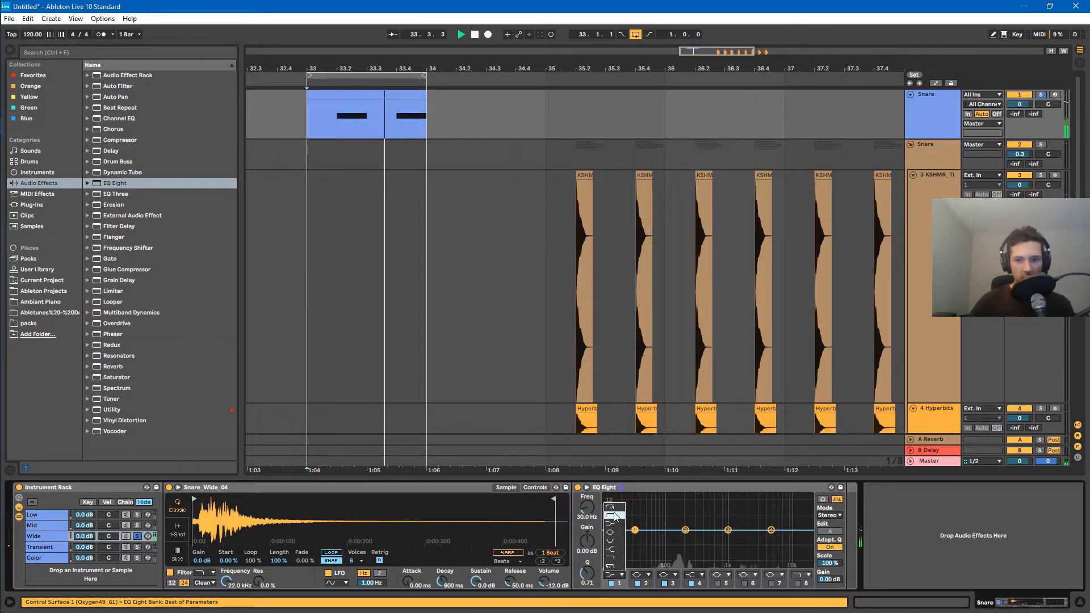
pyautogui.click(614, 516)
# - Shape the Wide chain's EQ Eight with a dip on band 3, a raised band 4 high shelf and band 5 at about 2.15 kHz, -5.33 dB
pyautogui.moveTo(635, 530); pyautogui.dragTo(712, 496)
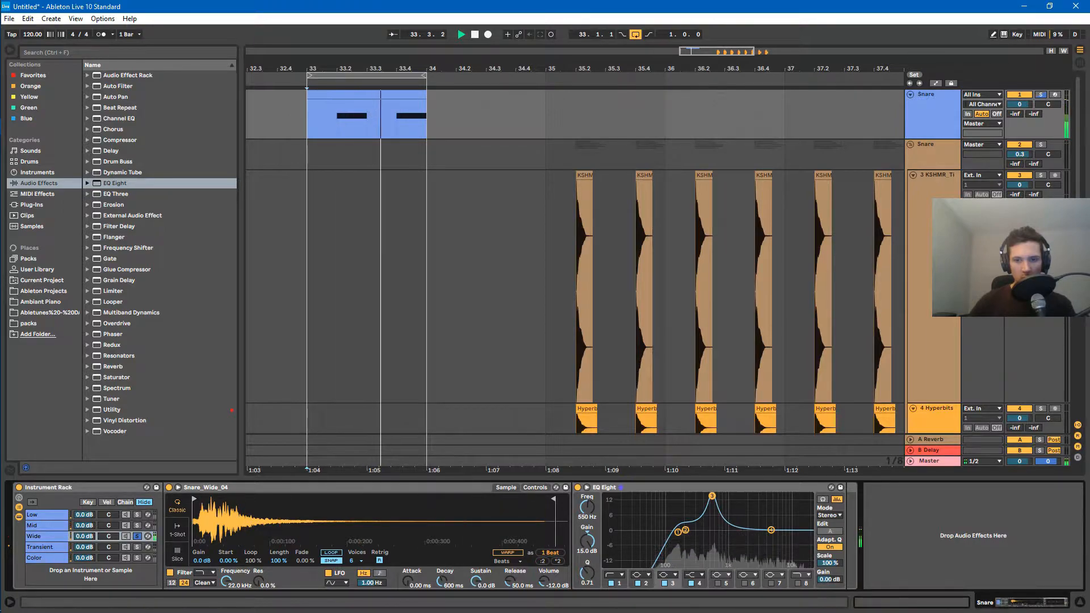
pyautogui.moveTo(712, 496); pyautogui.dragTo(771, 518)
pyautogui.click(771, 530)
pyautogui.click(720, 584)
pyautogui.moveTo(666, 531); pyautogui.dragTo(745, 542)
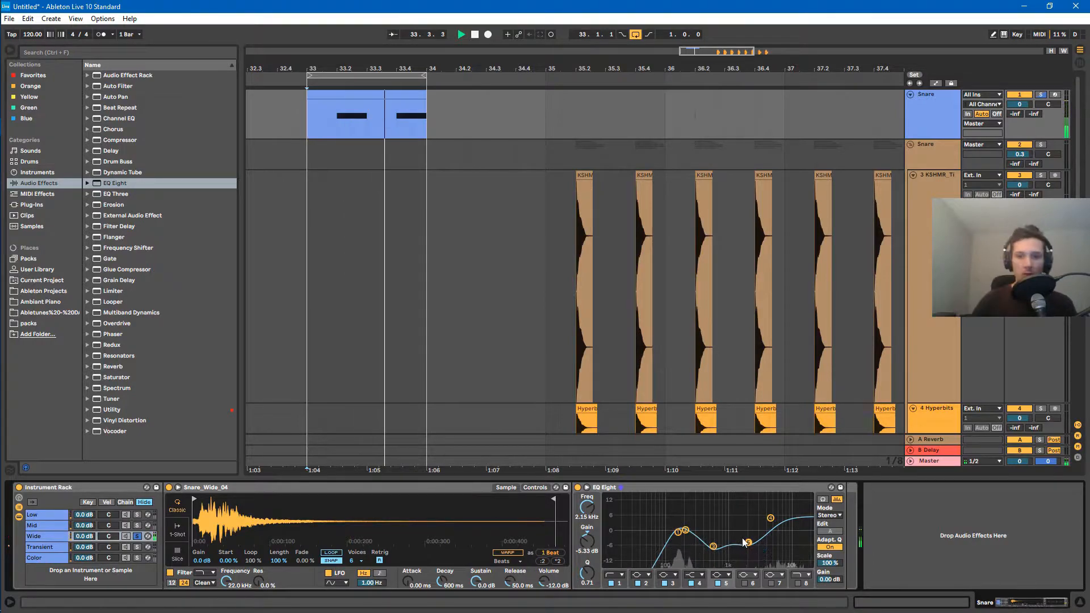
# - Solo the Transient chain and add an EQ Eight after its Simpler
pyautogui.click(52, 548)
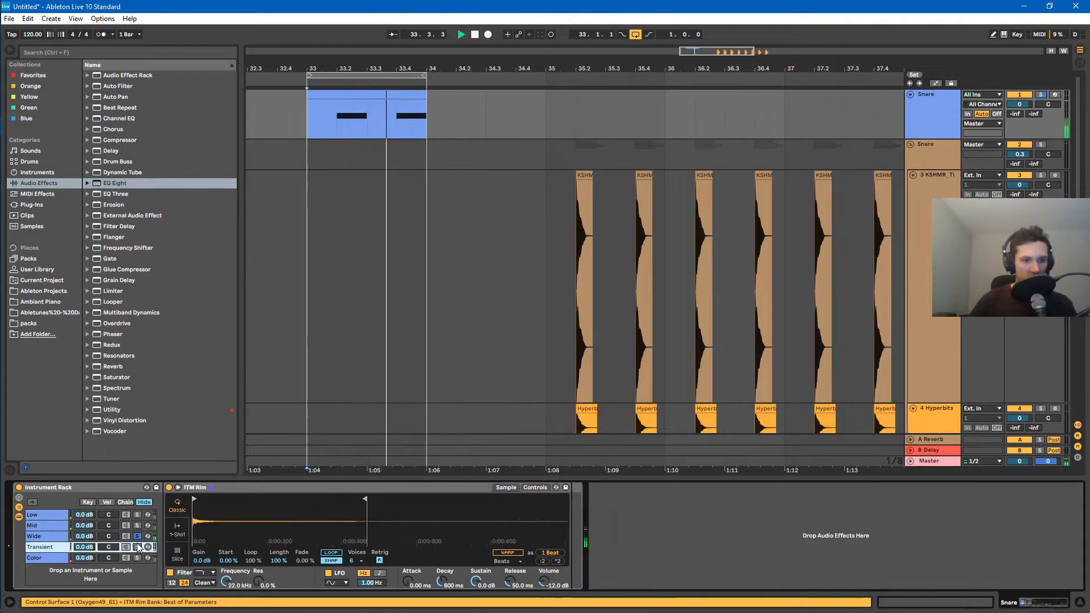
pyautogui.click(128, 184)
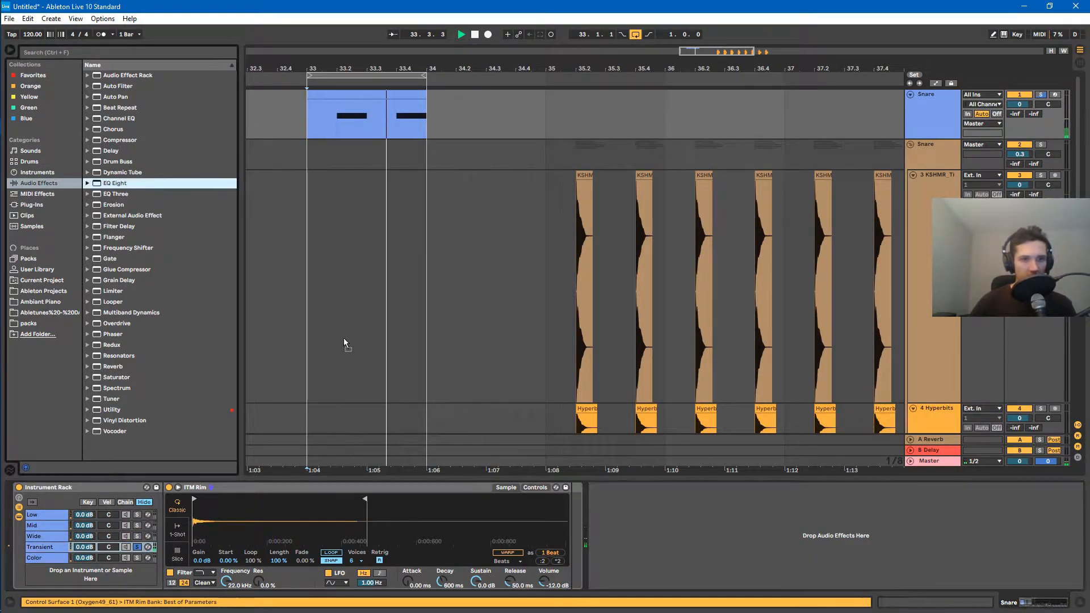
pyautogui.moveTo(573, 522); pyautogui.dragTo(574, 522)
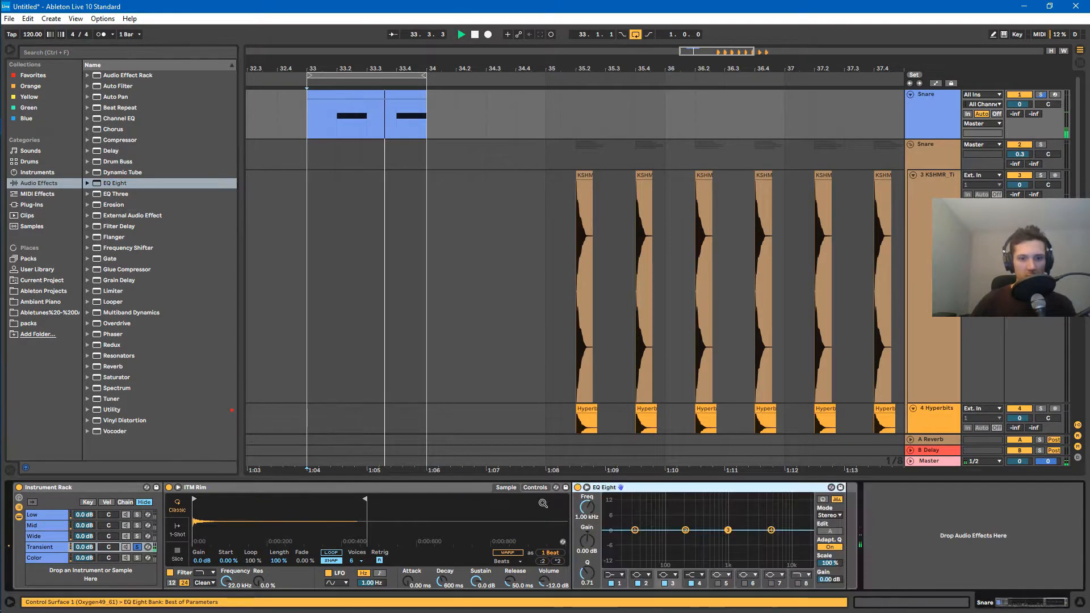
# - Set band 1 of the Transient chain's EQ Eight to a steep low cut at about 711 Hz with a Q of about 0.51
pyautogui.click(614, 575)
pyautogui.click(617, 534)
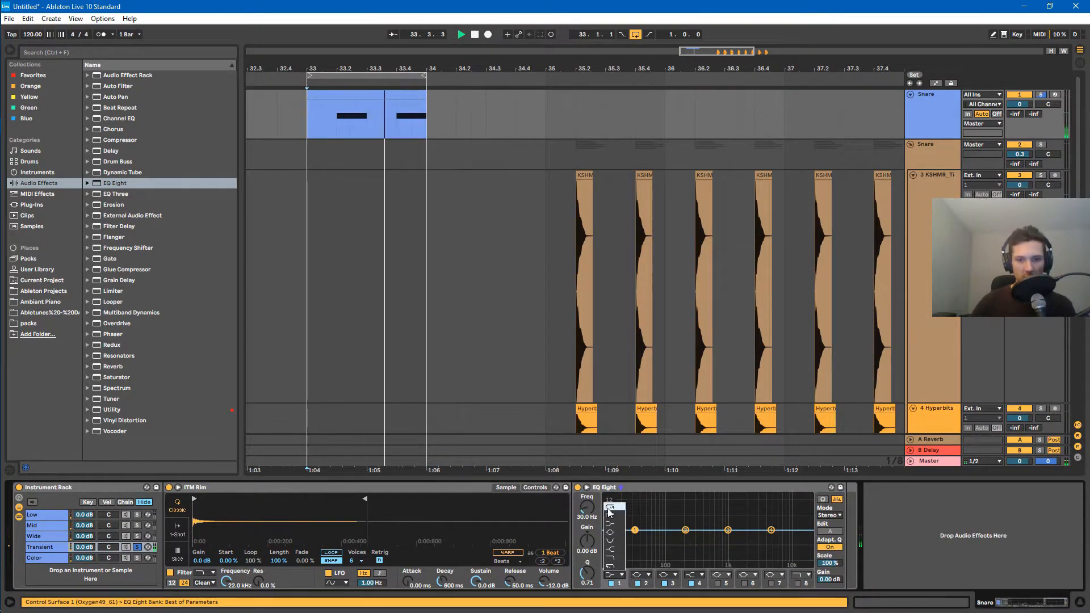
pyautogui.moveTo(636, 537); pyautogui.dragTo(735, 543)
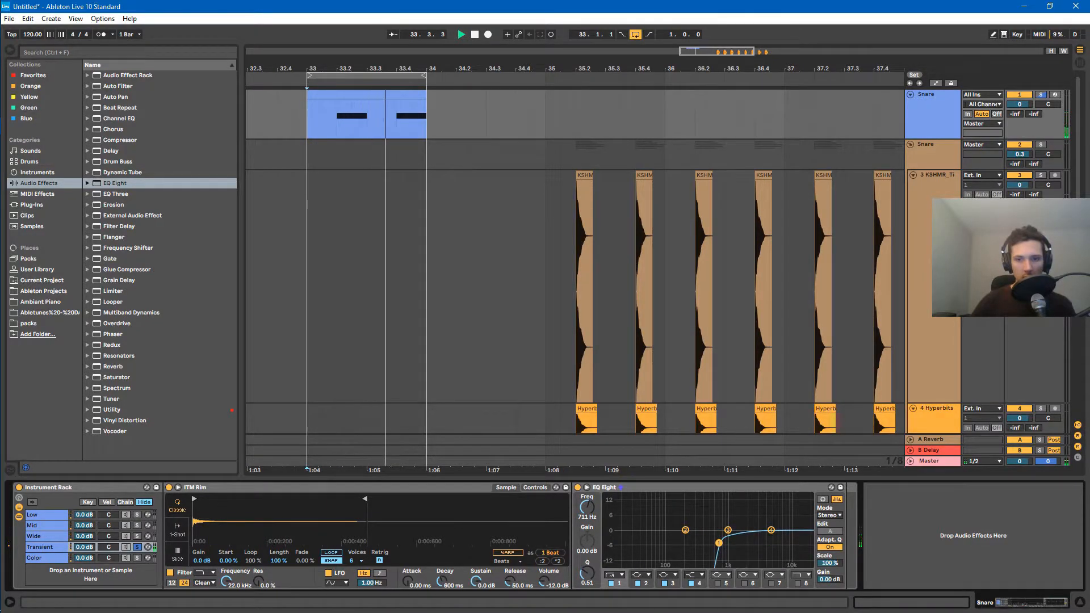
# - Solo the Color chain and add an EQ Eight after its Simpler
pyautogui.click(56, 560)
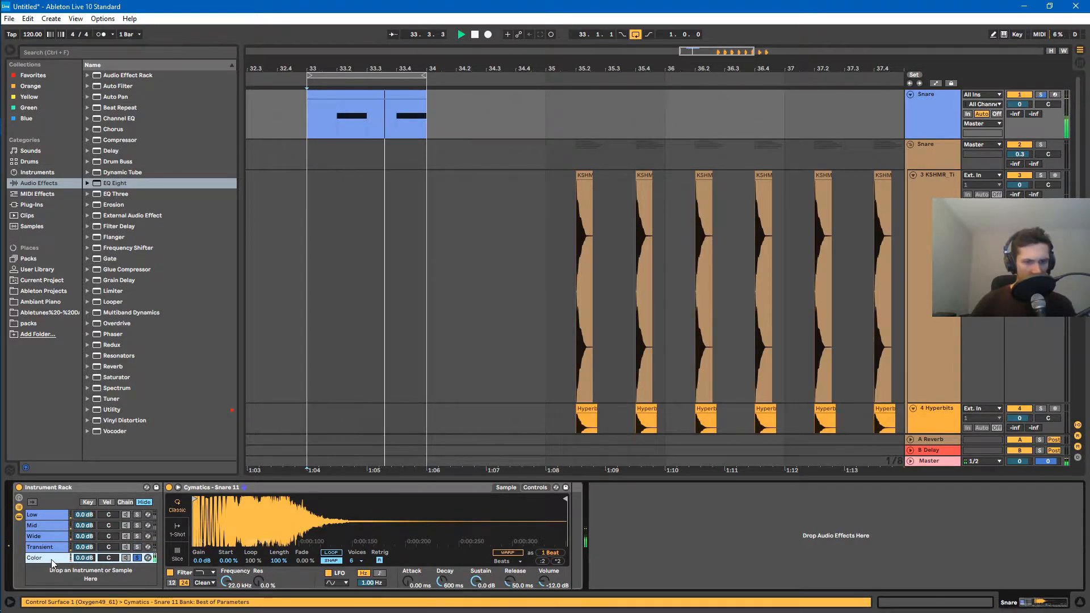
pyautogui.moveTo(116, 190); pyautogui.dragTo(448, 484)
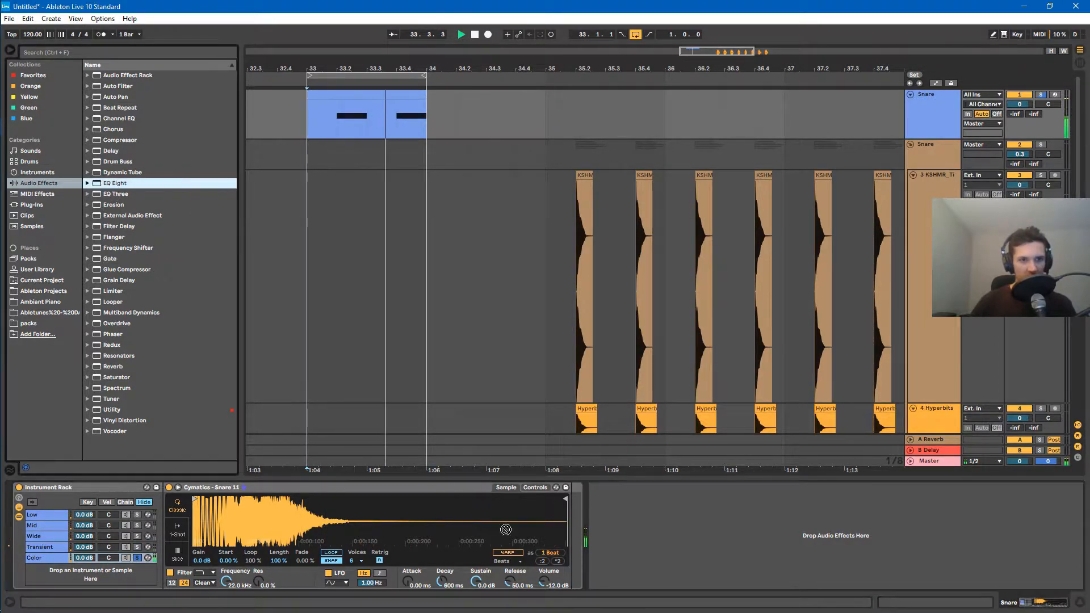
pyautogui.moveTo(560, 553); pyautogui.dragTo(576, 553)
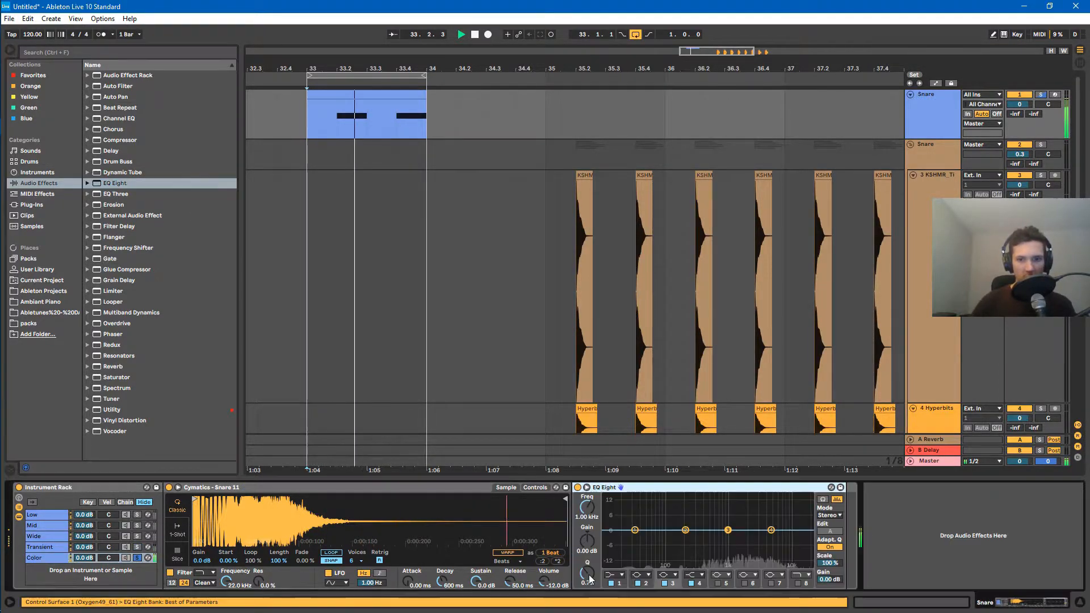
# - Set the Color chain's EQ Eight to a low cut on band 1 and a band 8 high cut at about 2.97 kHz with a Q of about 0.69
pyautogui.click(617, 576)
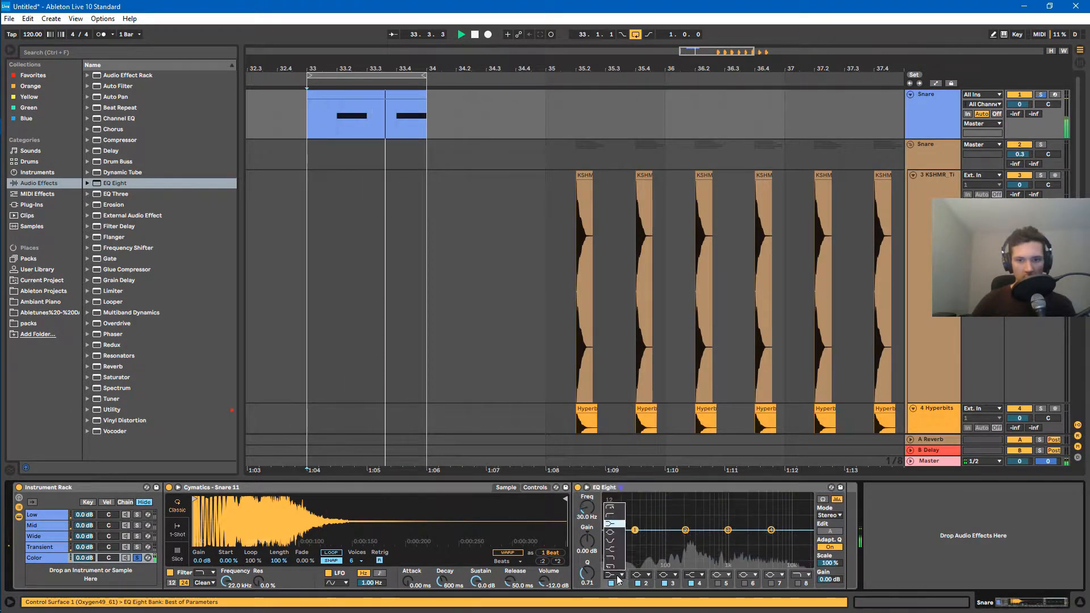
pyautogui.click(613, 507)
pyautogui.moveTo(635, 539); pyautogui.dragTo(684, 534)
pyautogui.click(798, 584)
pyautogui.moveTo(805, 538); pyautogui.dragTo(757, 539)
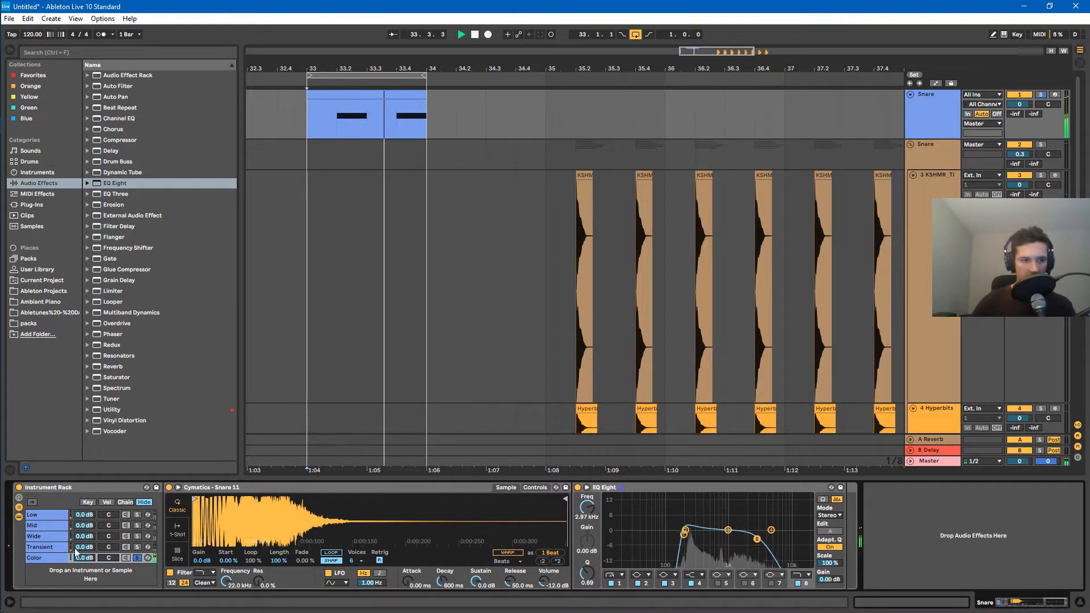
# - Rename the Color chain to Mid and the old Mid chain to High, and move the new Mid chain directly below Low
pyautogui.click(51, 558)
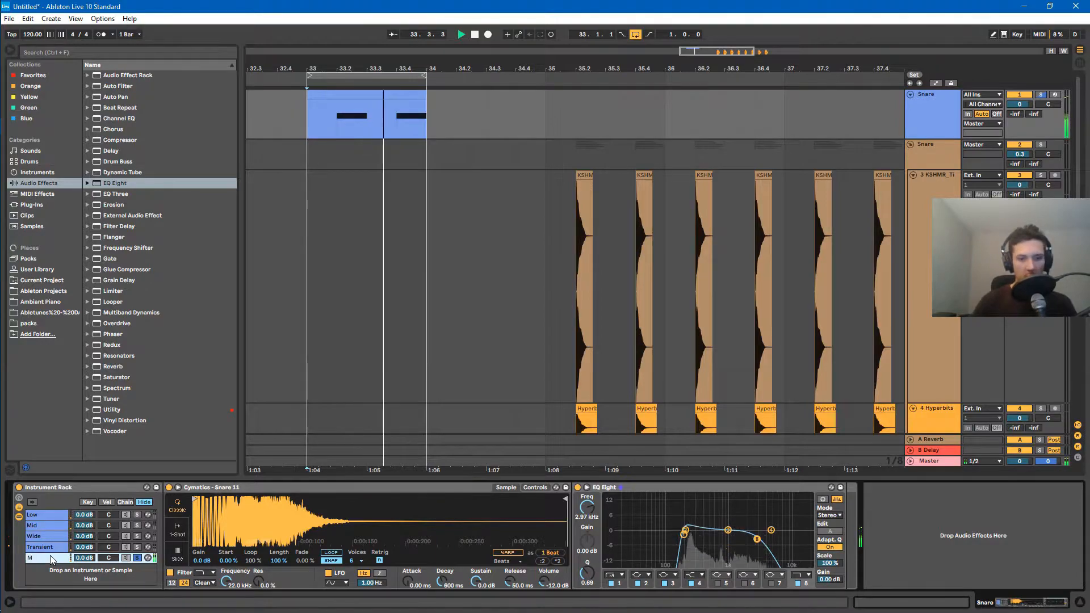
pyautogui.click(48, 525)
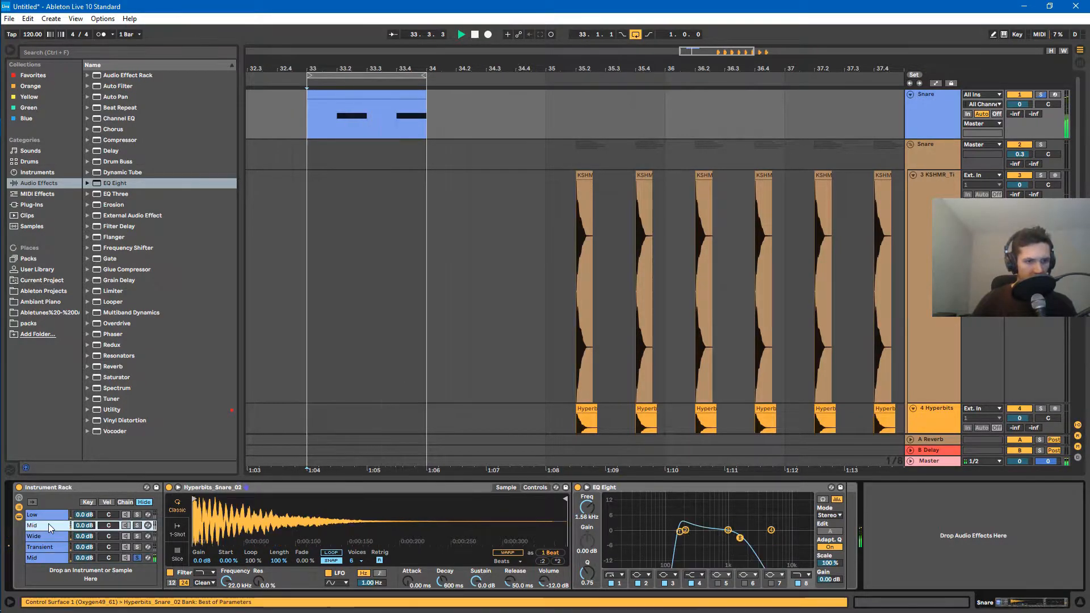
pyautogui.hotkey('ctrl', 'r')
pyautogui.write('High')
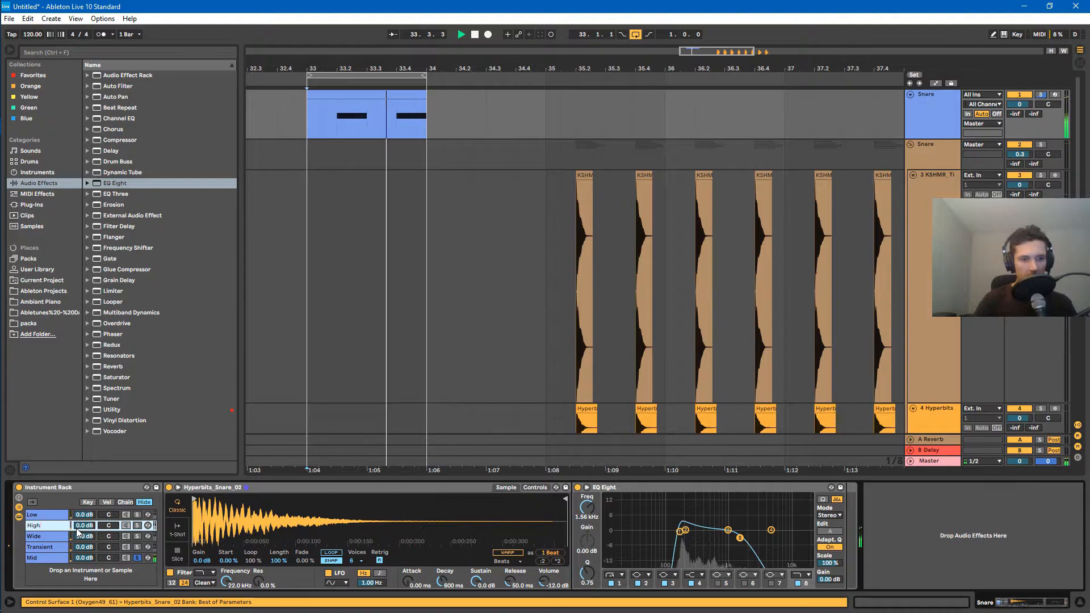
pyautogui.moveTo(31, 559); pyautogui.dragTo(44, 524)
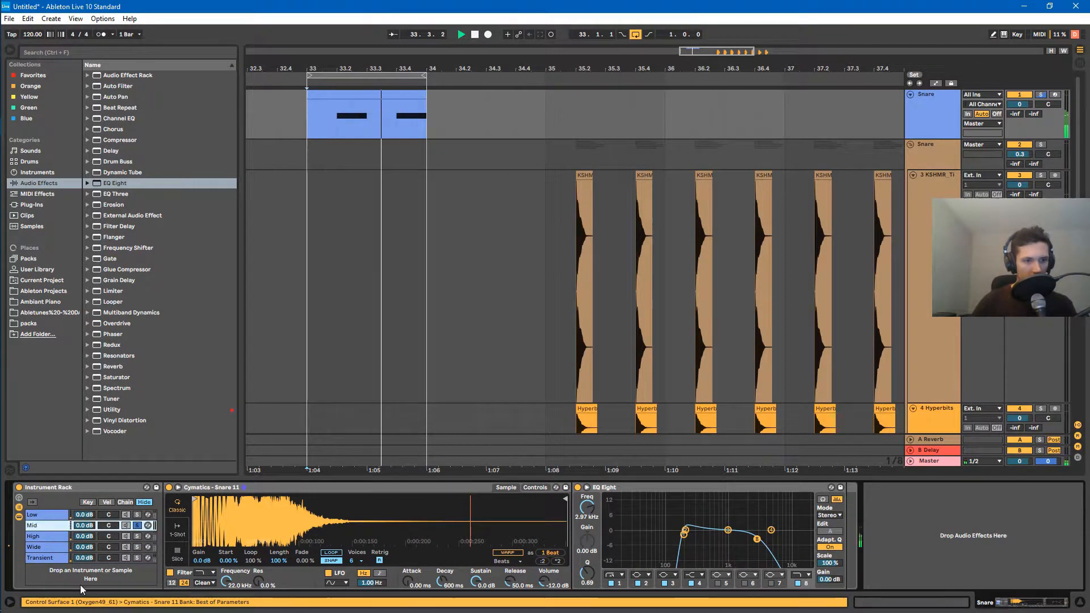
# - With the High chain soloed, open up its EQ's band 8 high cut and raise the band 1 low cut to about 774 Hz, then unsolo it
pyautogui.click(137, 536)
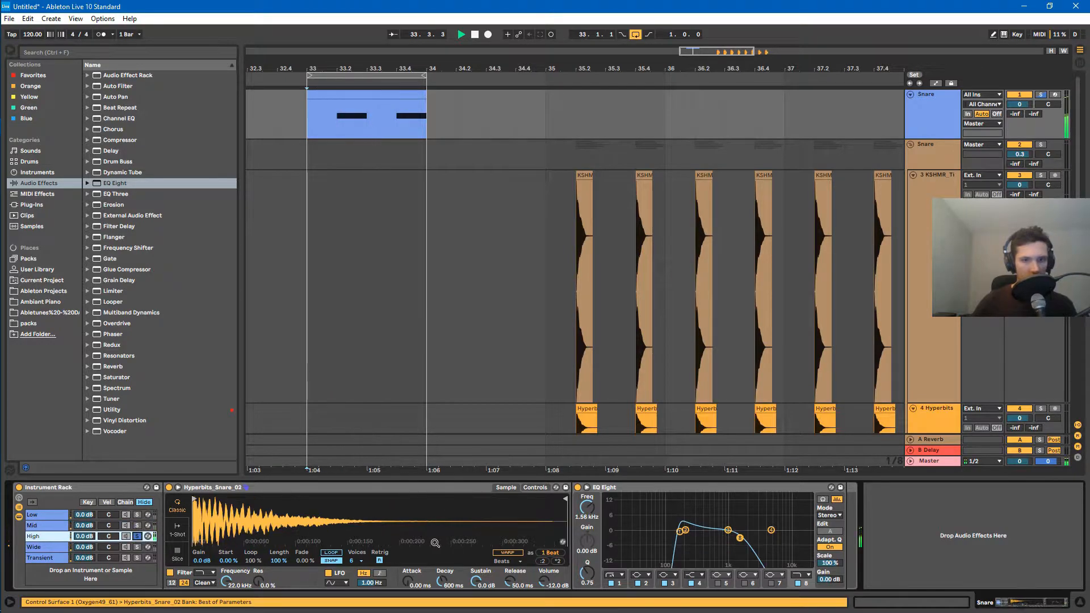
pyautogui.moveTo(739, 538); pyautogui.dragTo(810, 536)
pyautogui.moveTo(680, 531); pyautogui.dragTo(721, 543)
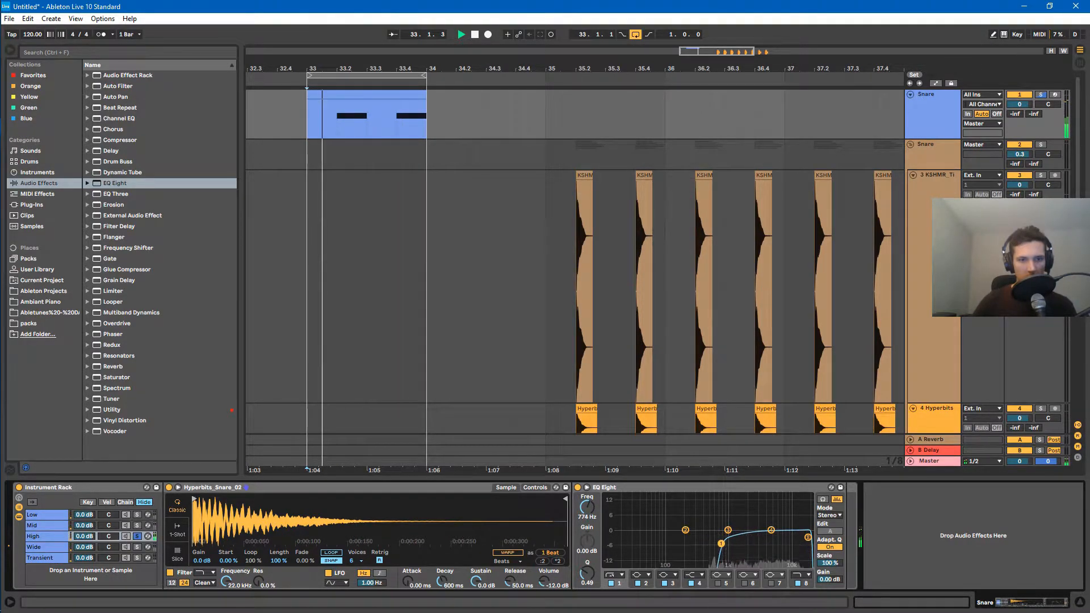
pyautogui.click(134, 538)
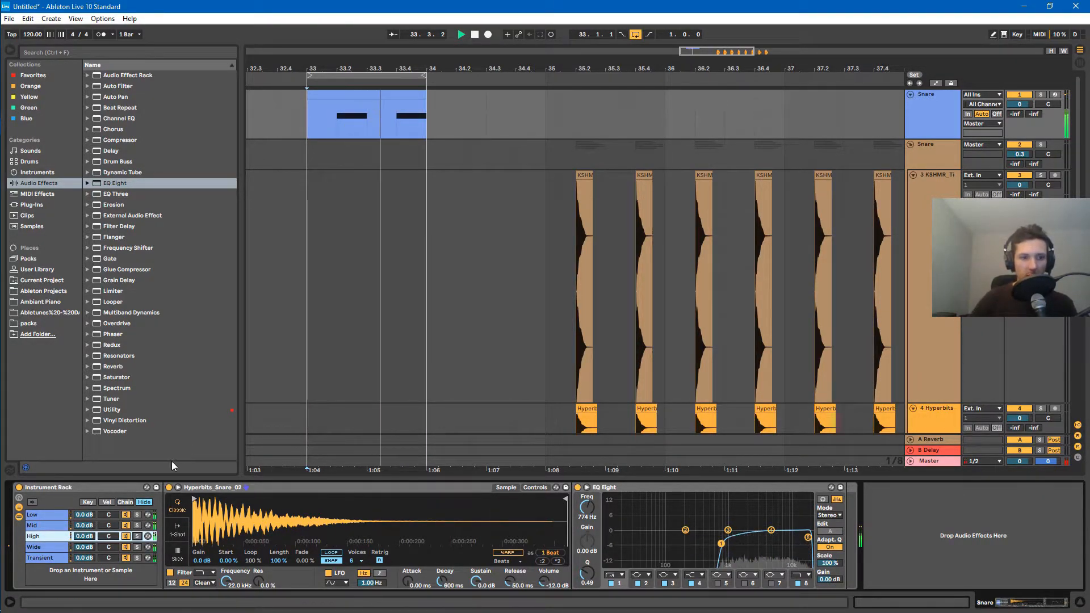
# - Solo the High chain and adjust its Simpler's amplitude envelope attack to about 0.78 ms
pyautogui.click(41, 525)
pyautogui.click(59, 536)
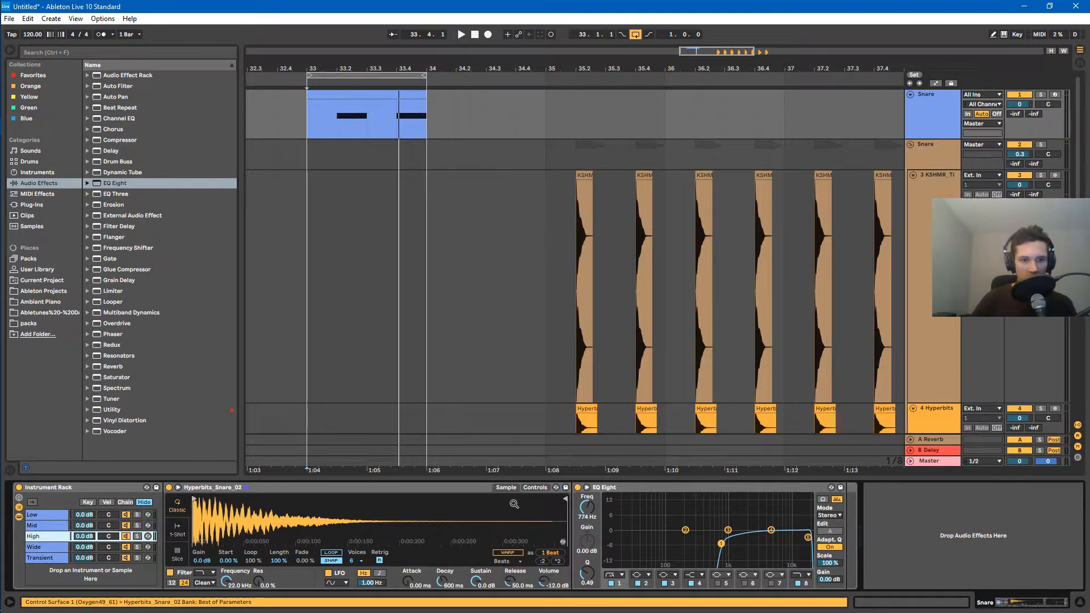
pyautogui.click(533, 488)
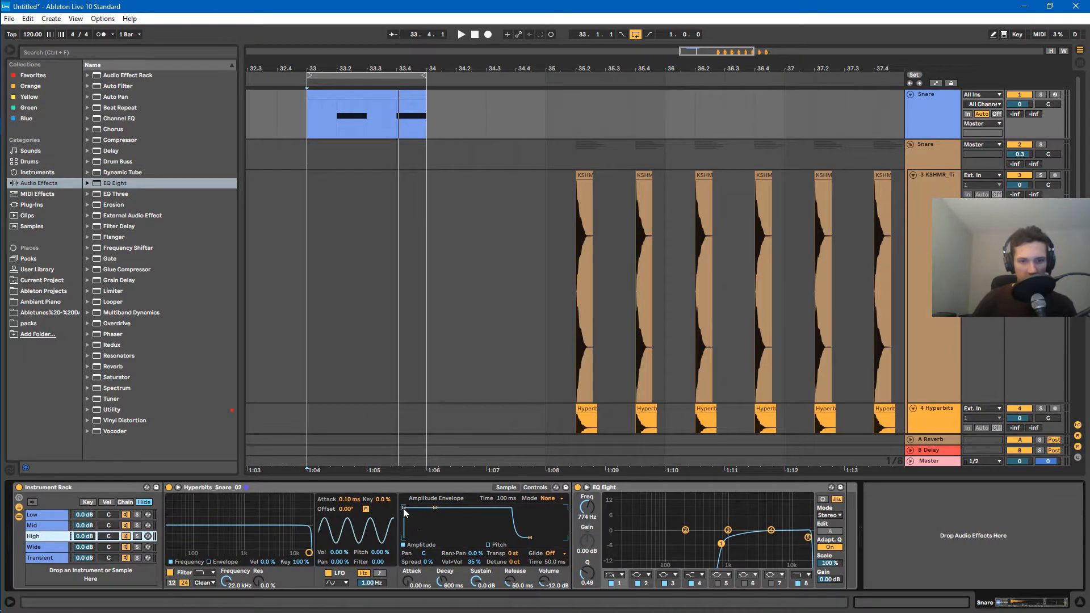
pyautogui.click(138, 537)
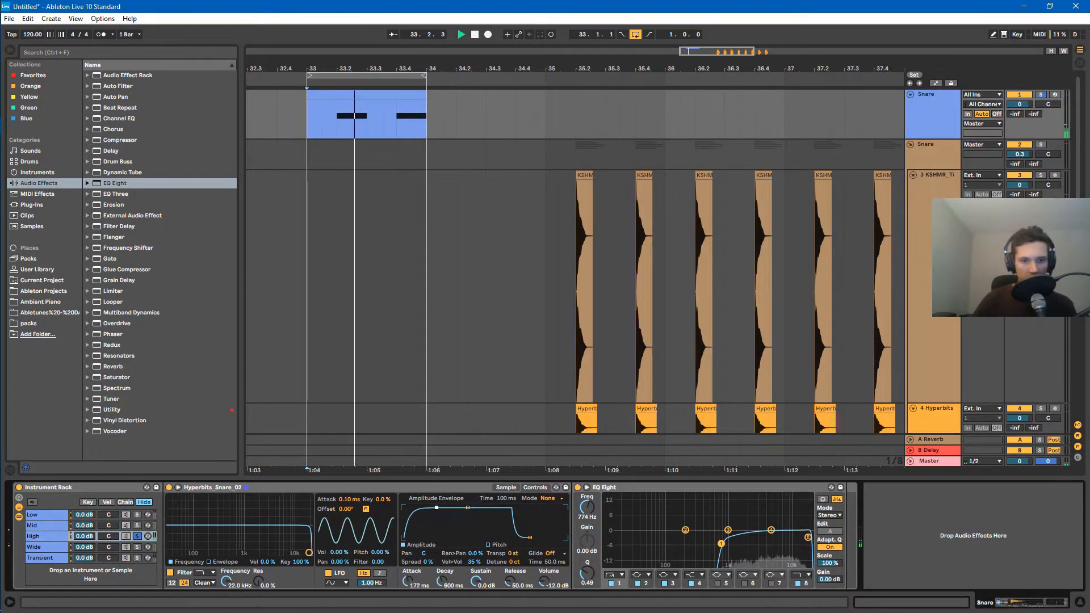
pyautogui.moveTo(419, 508); pyautogui.dragTo(403, 507)
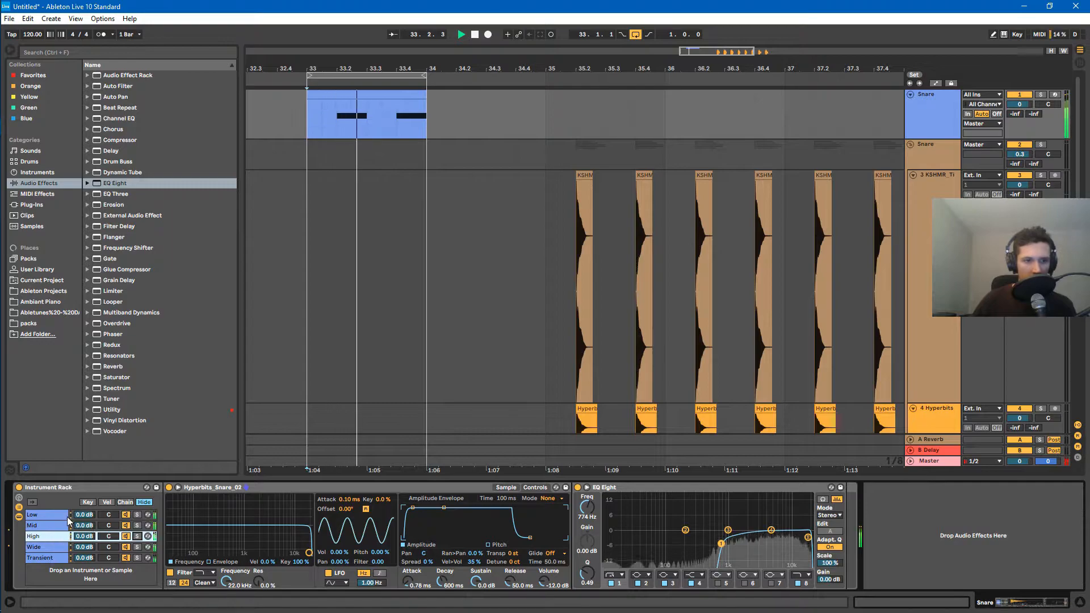
# - Set the volumes of the Low and High chains to 1.0 dB each
pyautogui.moveTo(85, 515)
pyautogui.mouseDown()
pyautogui.moveTo(84, 501)
pyautogui.moveTo(85, 510)
pyautogui.mouseUp()
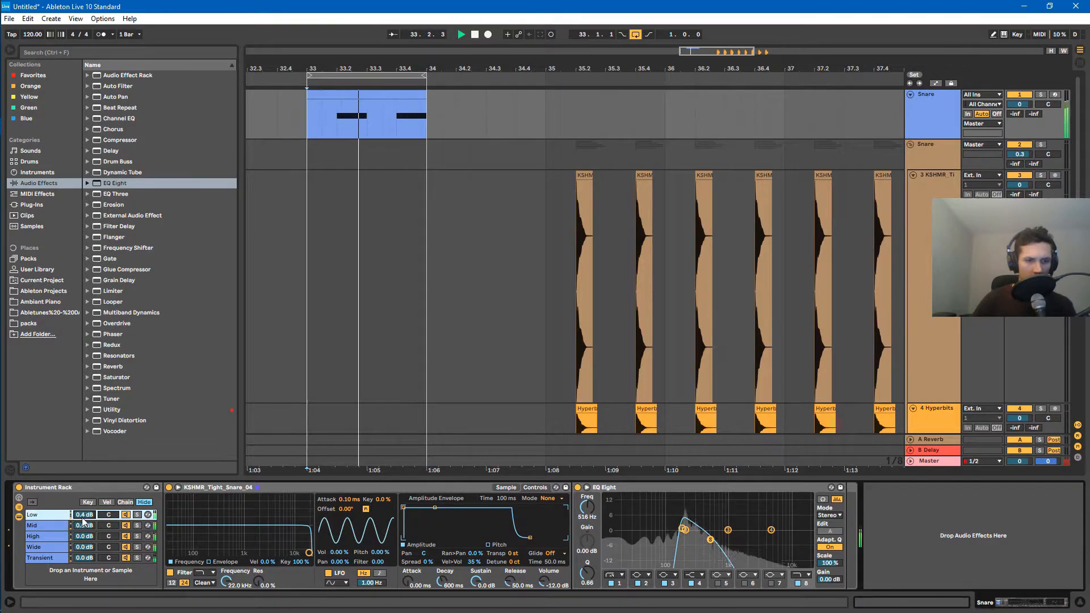
pyautogui.write('1.')
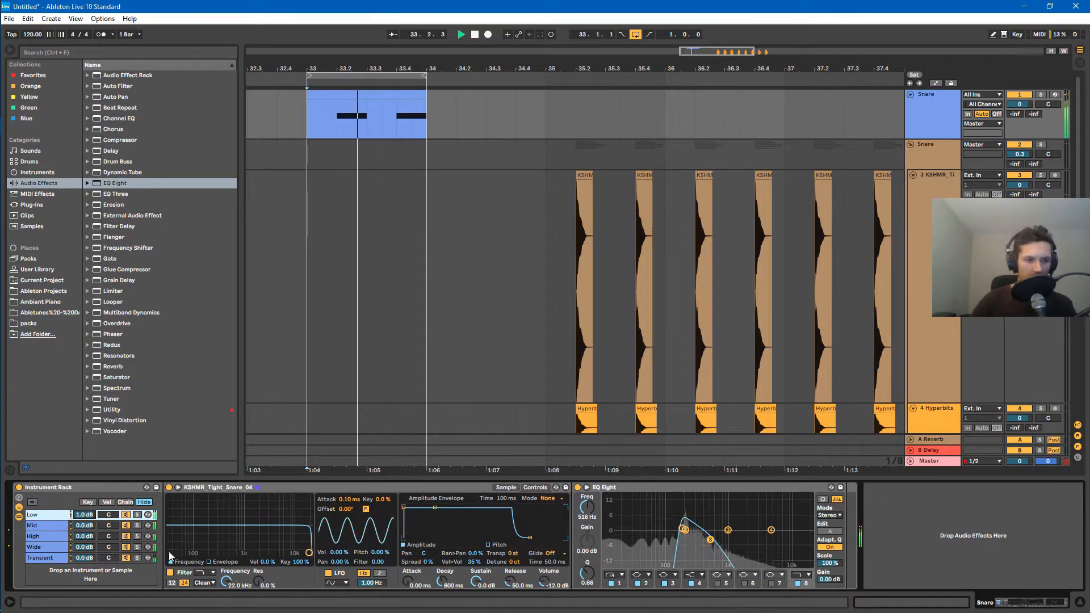
pyautogui.click(109, 536)
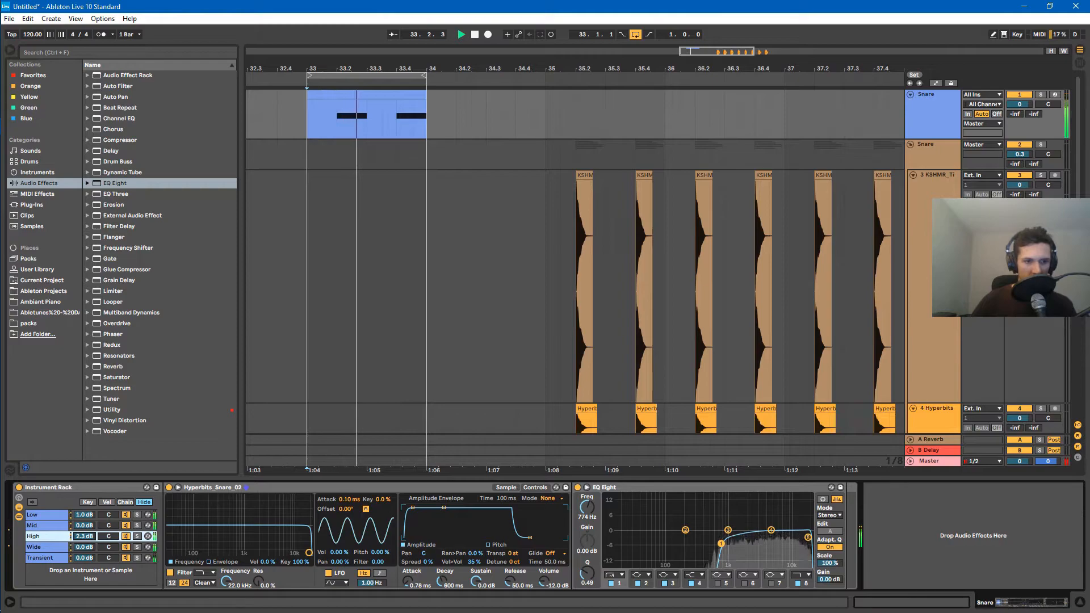
pyautogui.write('1.0')
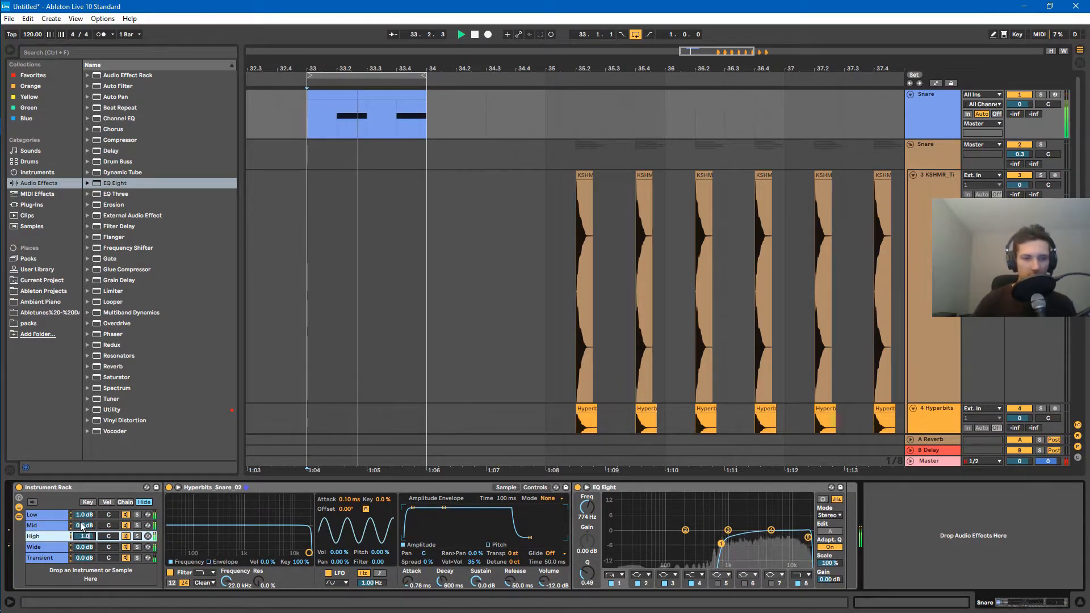
# - Lower the Wide chain's volume to about -7.7 dB and the Transient chain's volume to -3.0 dB
pyautogui.click(46, 547)
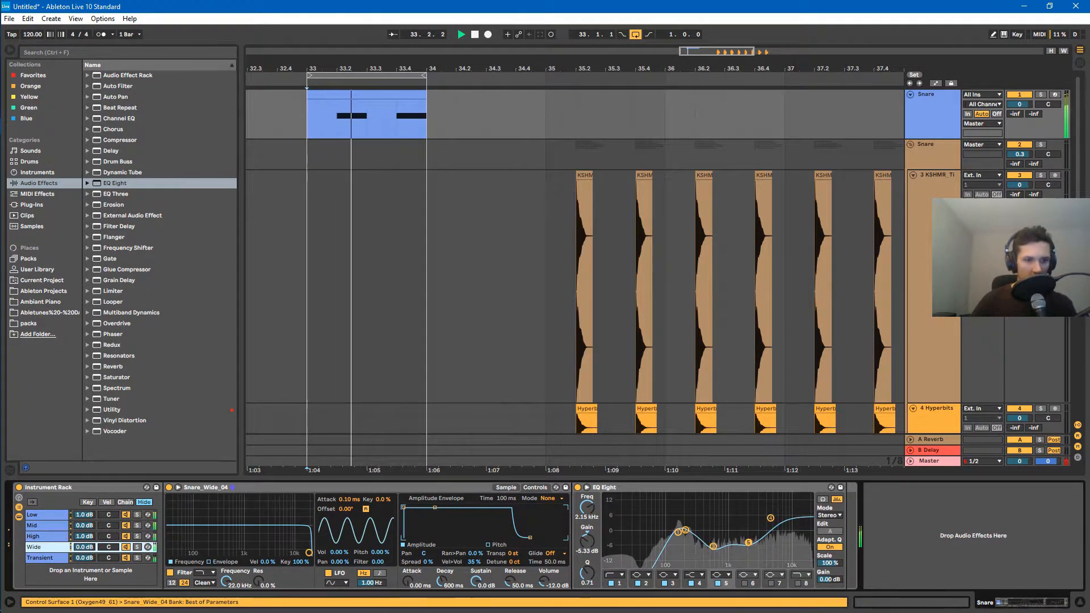
pyautogui.moveTo(84, 547); pyautogui.dragTo(84, 608)
pyautogui.click(46, 561)
pyautogui.moveTo(84, 559); pyautogui.dragTo(84, 525)
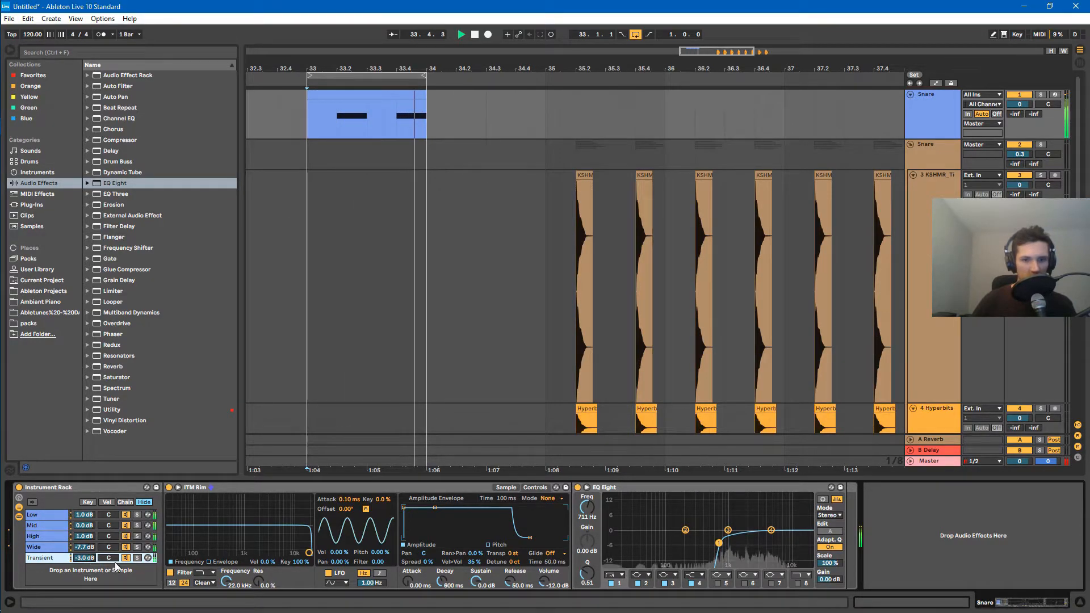
# - Add the Sylenth1 synth plug-in to the Instrument Rack as a new chain below the Transient chain
pyautogui.click(46, 547)
pyautogui.click(52, 519)
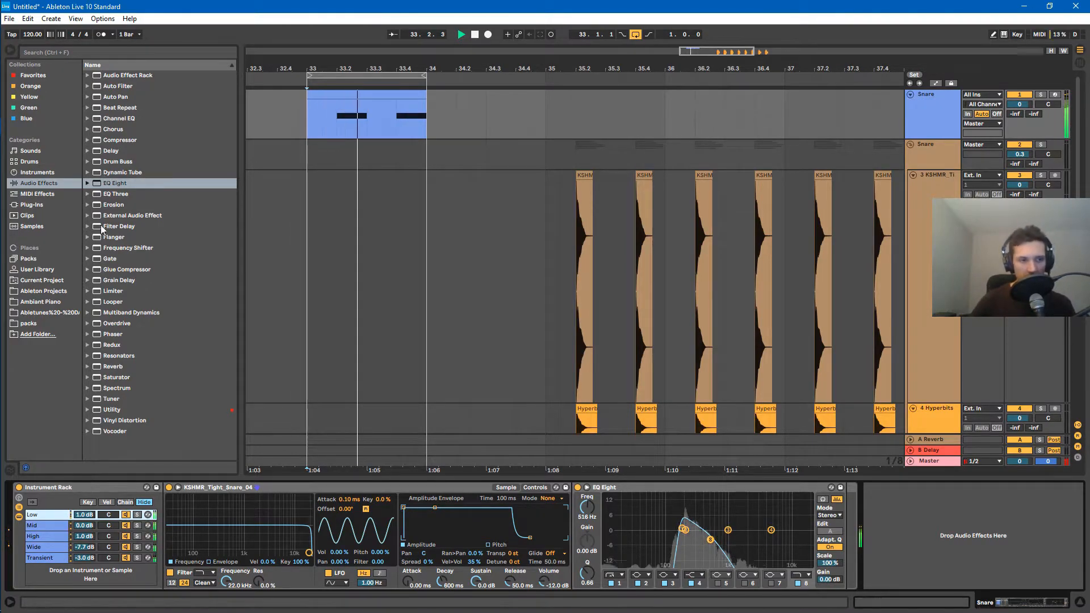
pyautogui.click(38, 205)
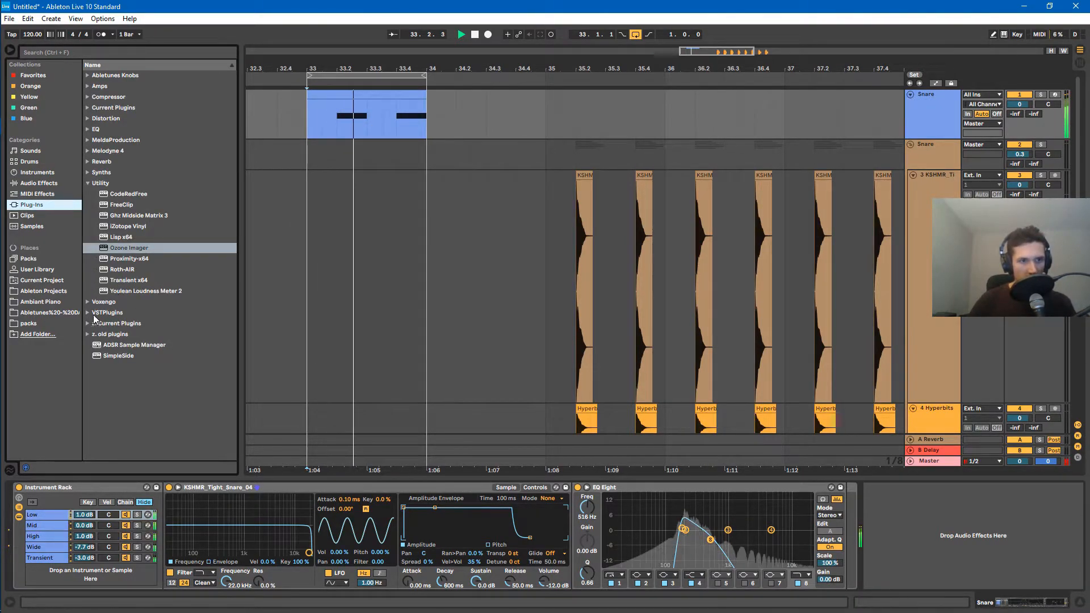
pyautogui.click(93, 175)
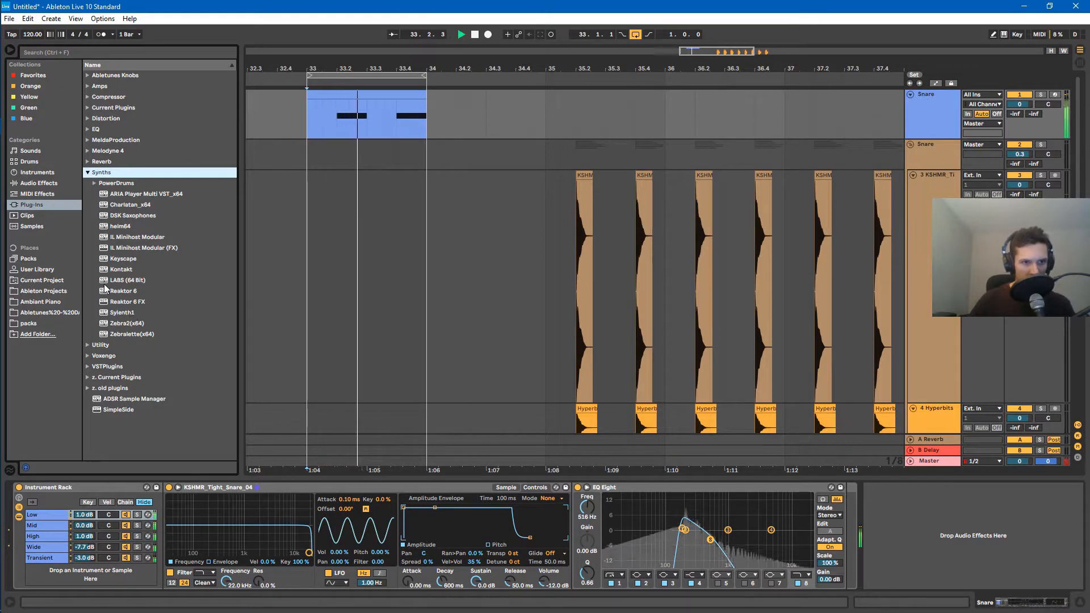
pyautogui.moveTo(125, 313); pyautogui.dragTo(122, 575)
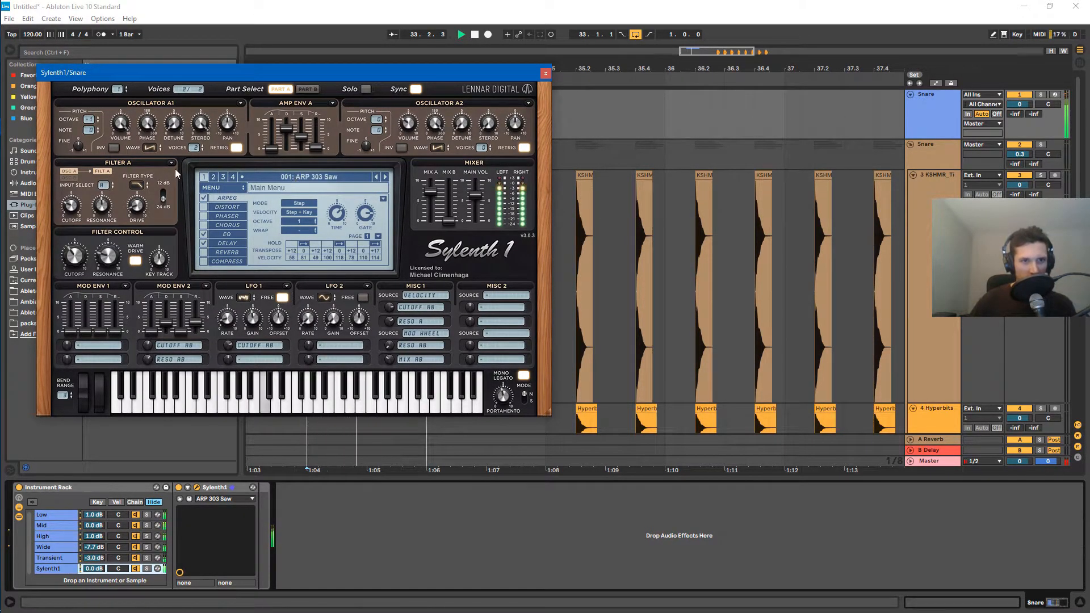
# - Set Sylenth1's oscillator A1 waveform to Noise, turn off the arpeggiator and shorten amp envelope A
pyautogui.click(197, 147)
pyautogui.click(153, 149)
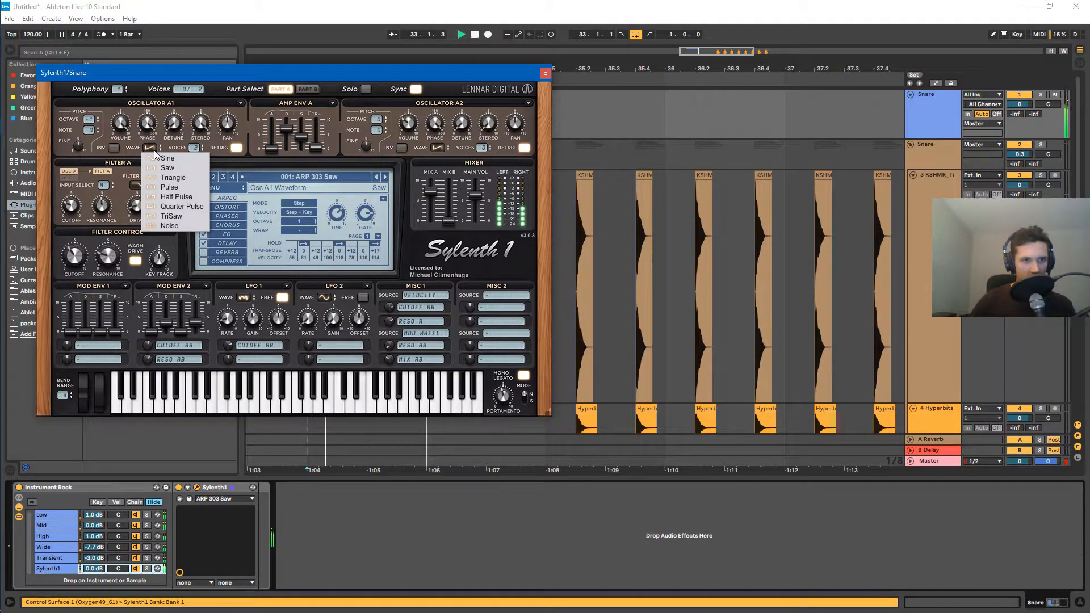
pyautogui.click(179, 225)
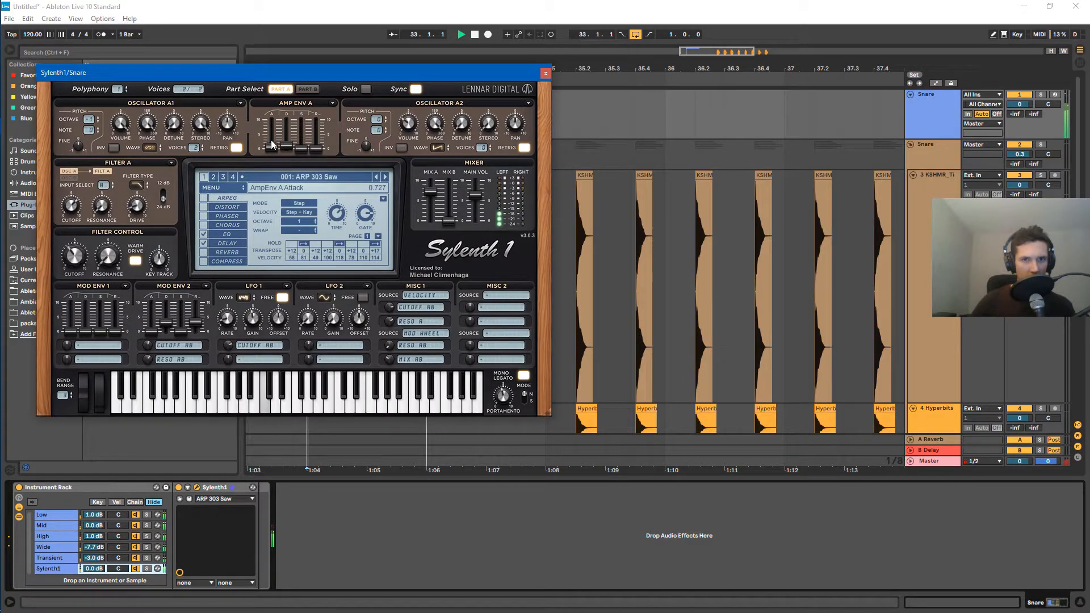
# - Turn off Sylenth1's delay, lower its main volume, set amp envelope A's attack to about 0.818 and close the plug-in window
pyautogui.click(237, 241)
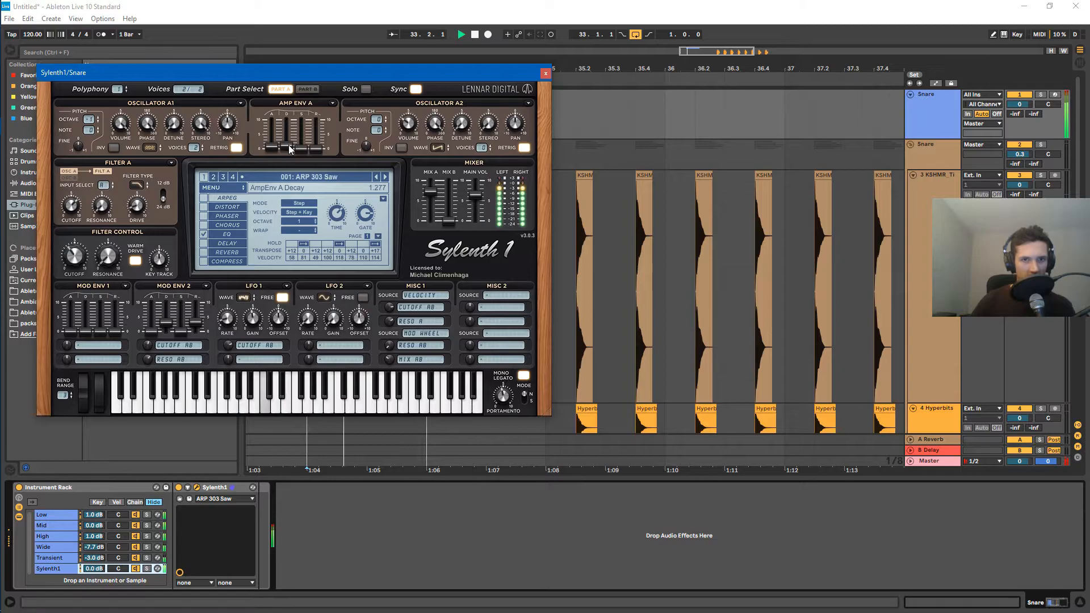
pyautogui.moveTo(473, 262); pyautogui.dragTo(475, 228)
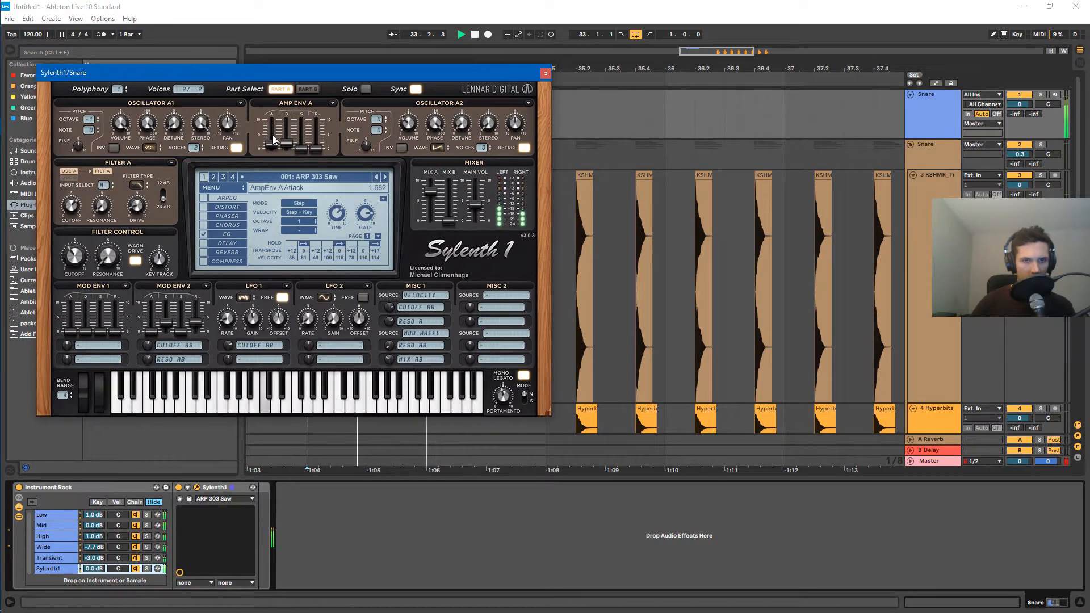
pyautogui.scroll(-2, 273, 149)
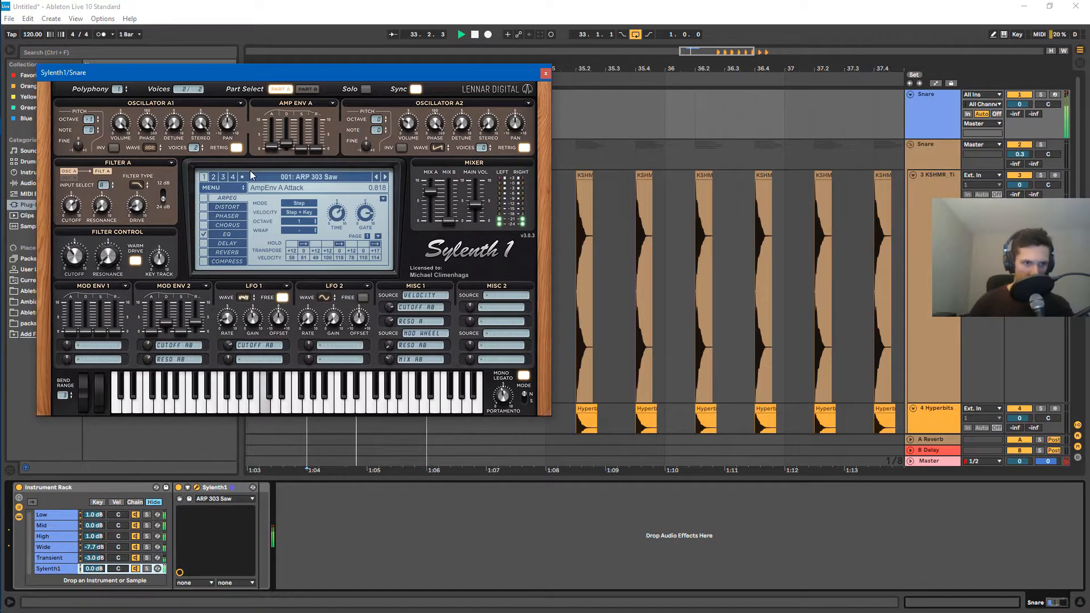
pyautogui.click(545, 74)
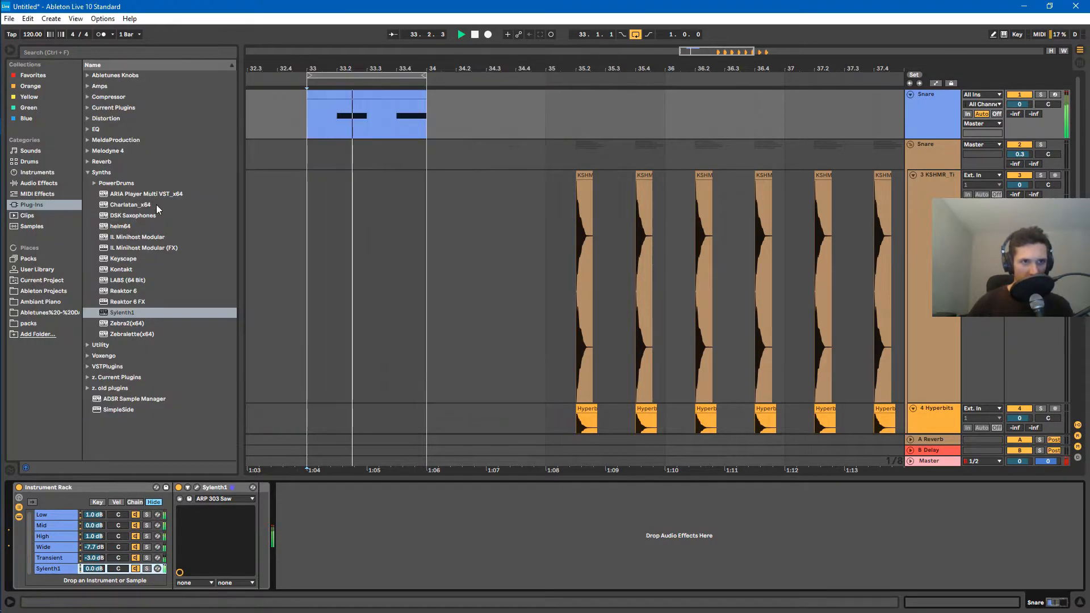
# - Add the favorite High_Pass EQ preset after Sylenth1, raise its band 1 low cut and boost band 4 to 2.85 dB at 5.62 kHz
pyautogui.click(34, 84)
pyautogui.click(36, 76)
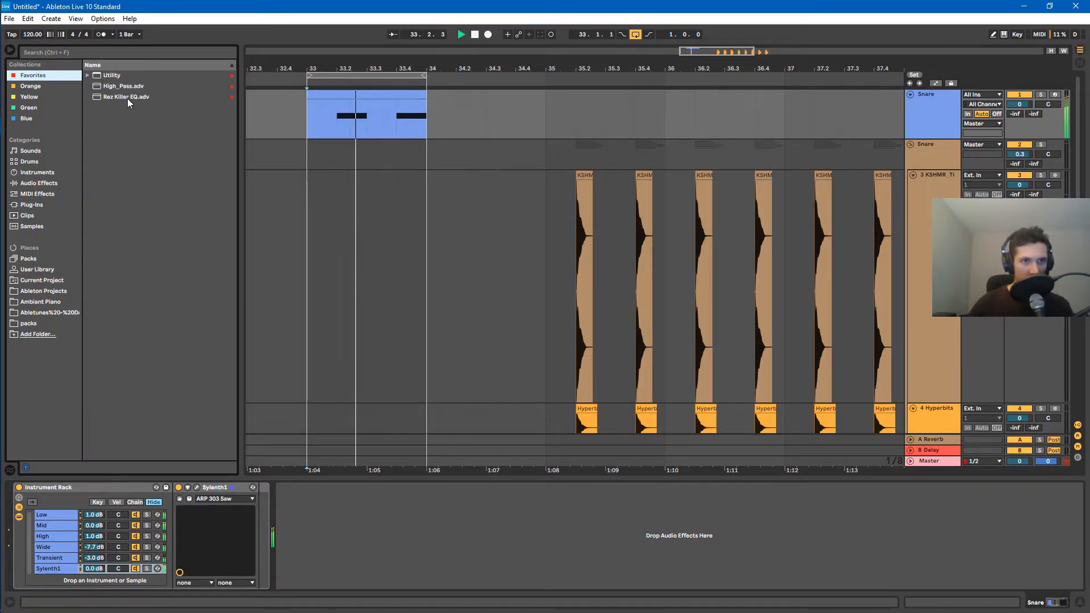
pyautogui.click(127, 98)
pyautogui.click(124, 87)
pyautogui.moveTo(230, 389); pyautogui.dragTo(254, 519)
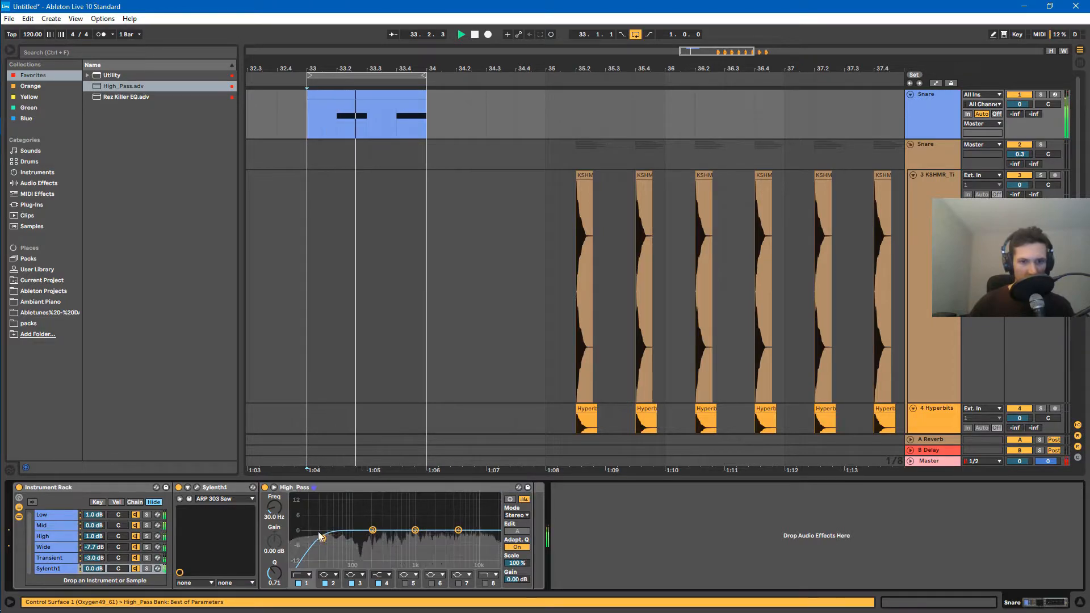
pyautogui.moveTo(322, 538); pyautogui.dragTo(462, 523)
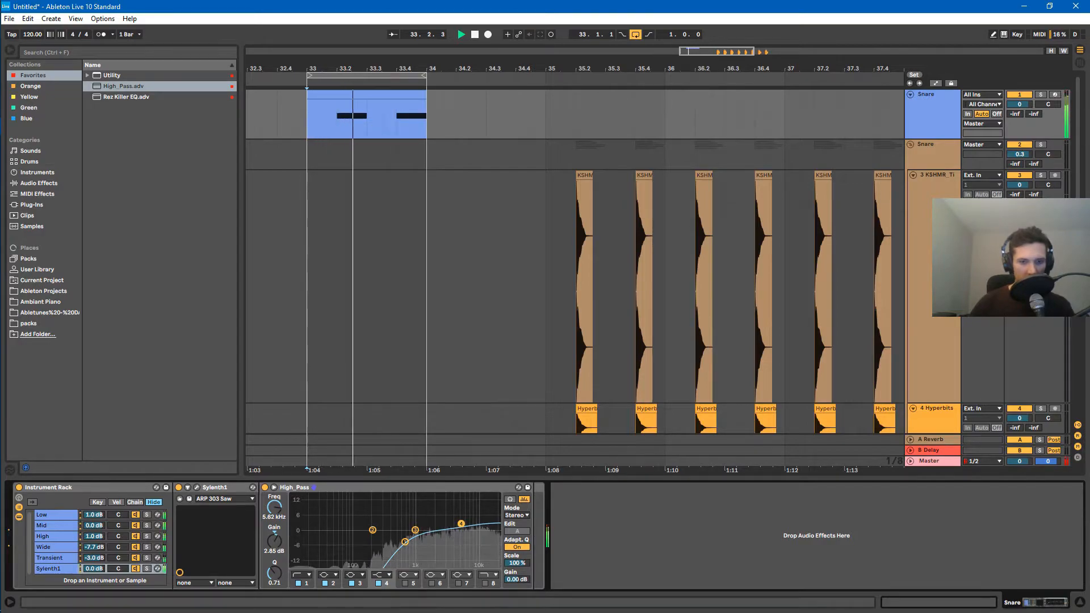
# - Lower the Sylenth1 chain's volume to -4.0 dB
pyautogui.keyDown('shift'); pyautogui.click(95, 568); pyautogui.keyUp('shift')
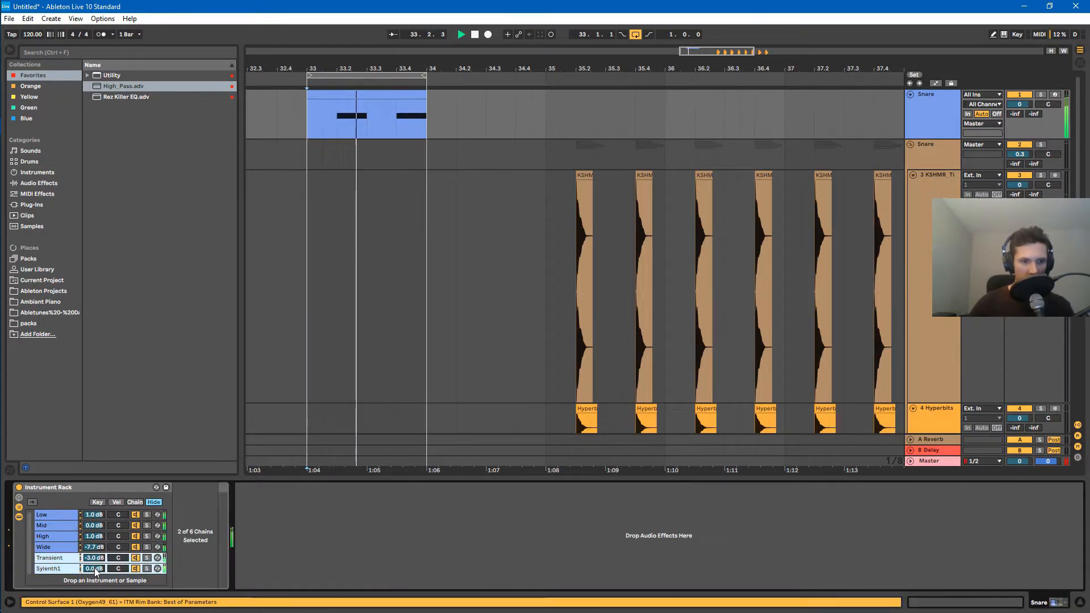
pyautogui.moveTo(95, 568)
pyautogui.mouseDown()
pyautogui.moveTo(95, 602)
pyautogui.moveTo(104, 567)
pyautogui.mouseUp()
pyautogui.click(191, 503)
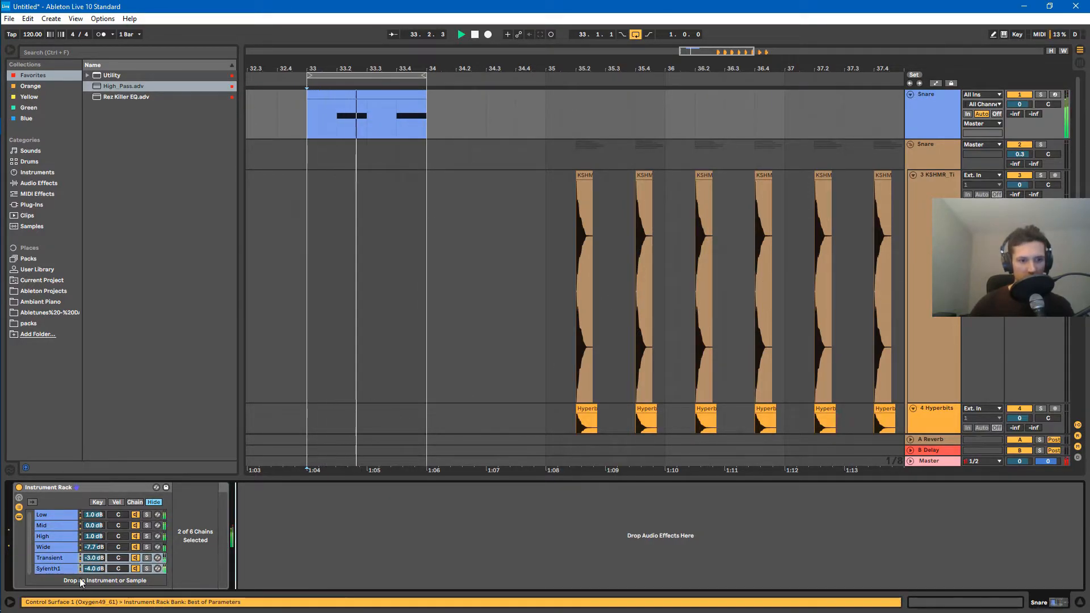
# - Examine the devices and EQ curves on the rack's chains, from Sylenth1 up to Low
pyautogui.click(70, 565)
pyautogui.click(67, 560)
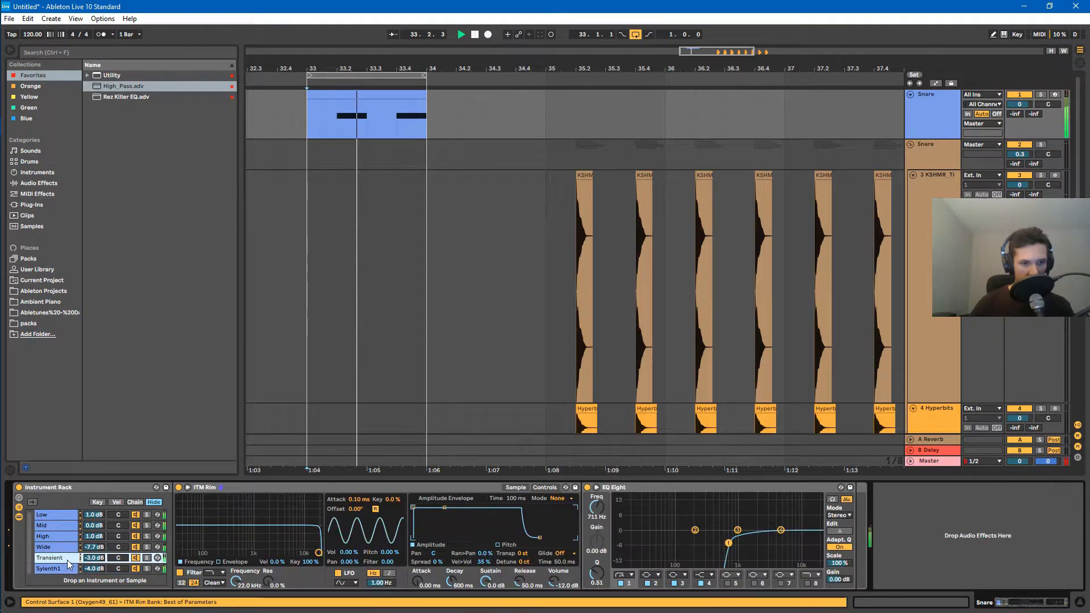
pyautogui.click(67, 569)
pyautogui.click(66, 558)
pyautogui.click(63, 547)
pyautogui.click(65, 527)
pyautogui.click(50, 536)
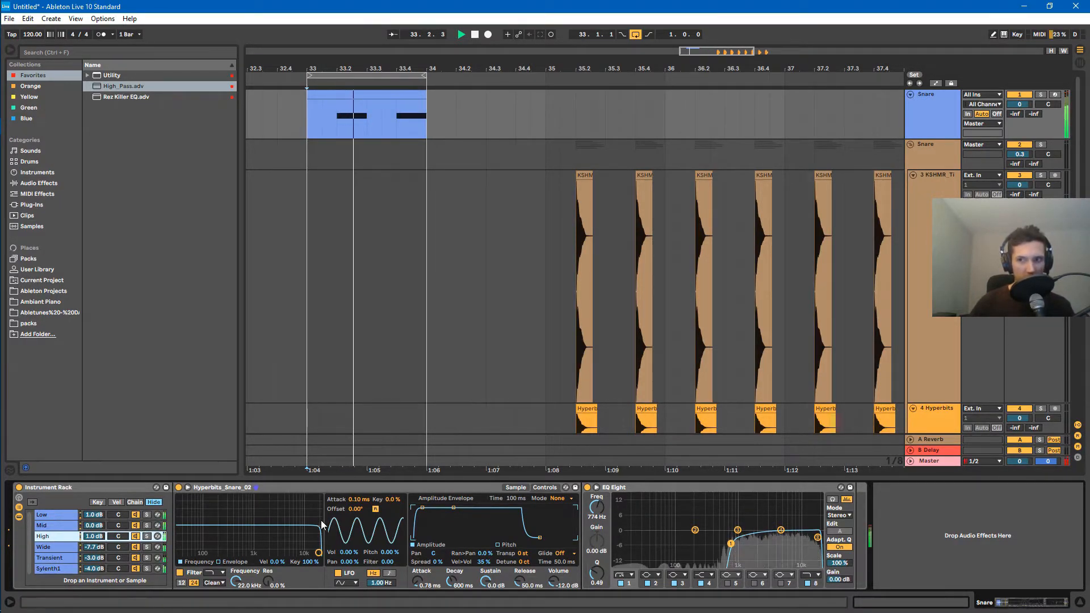
pyautogui.click(967, 529)
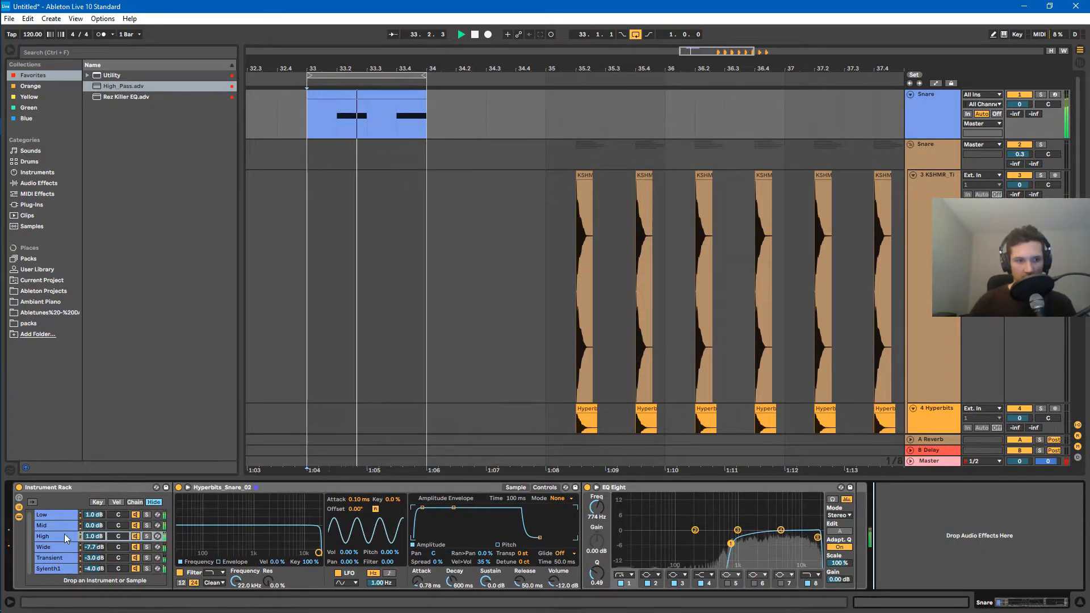
pyautogui.click(63, 515)
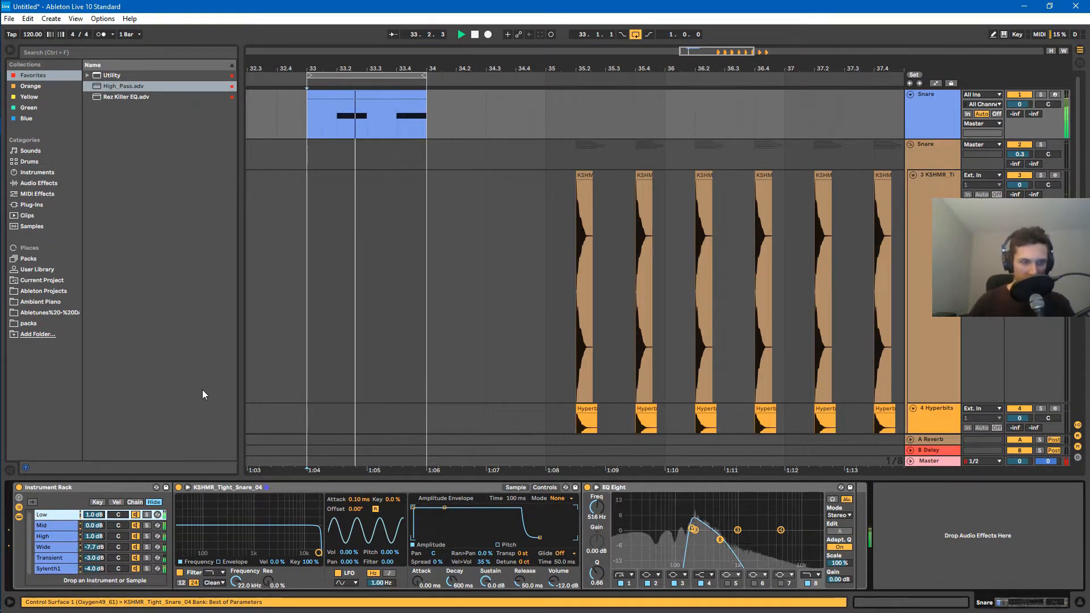
# - Search the audio effects for "er", add Erosion after the Instrument Rack and restart playback
pyautogui.click(41, 182)
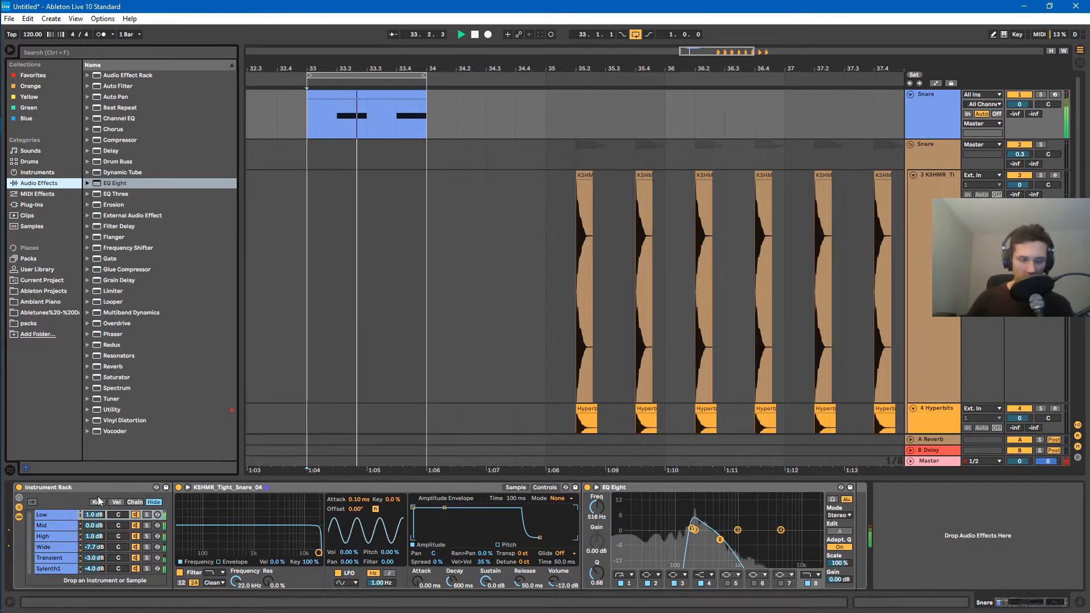
pyautogui.click(84, 50)
pyautogui.write('er')
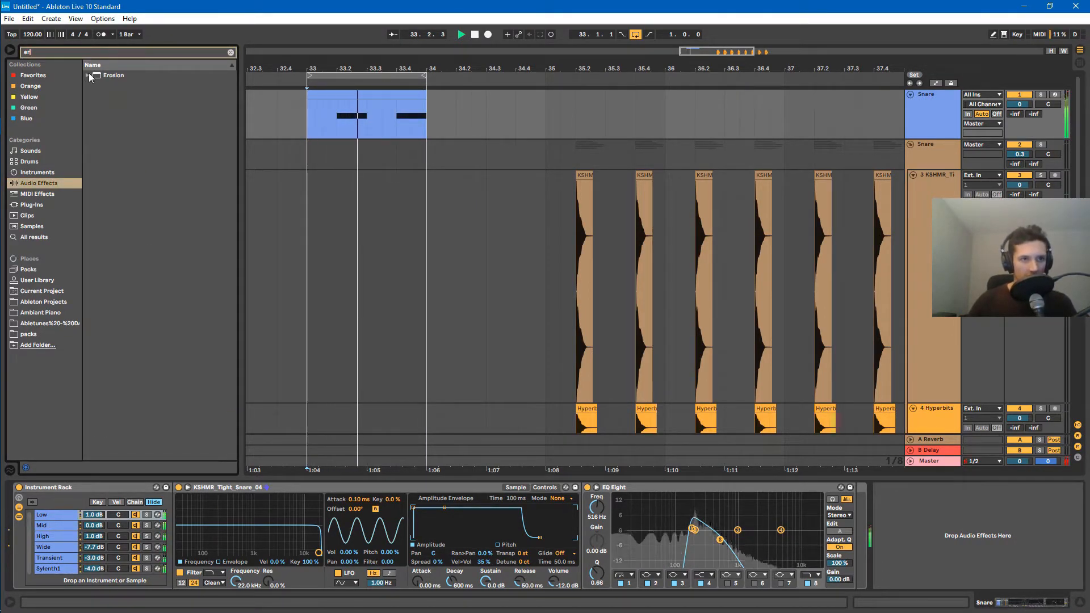
pyautogui.click(88, 75)
pyautogui.moveTo(323, 343); pyautogui.dragTo(1013, 574)
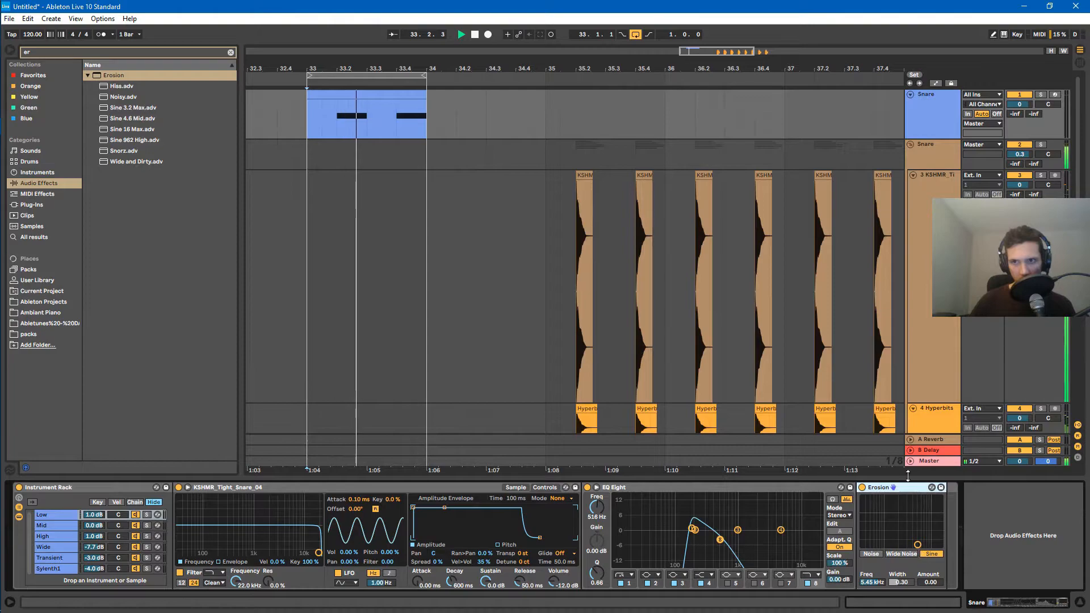
pyautogui.press('space')
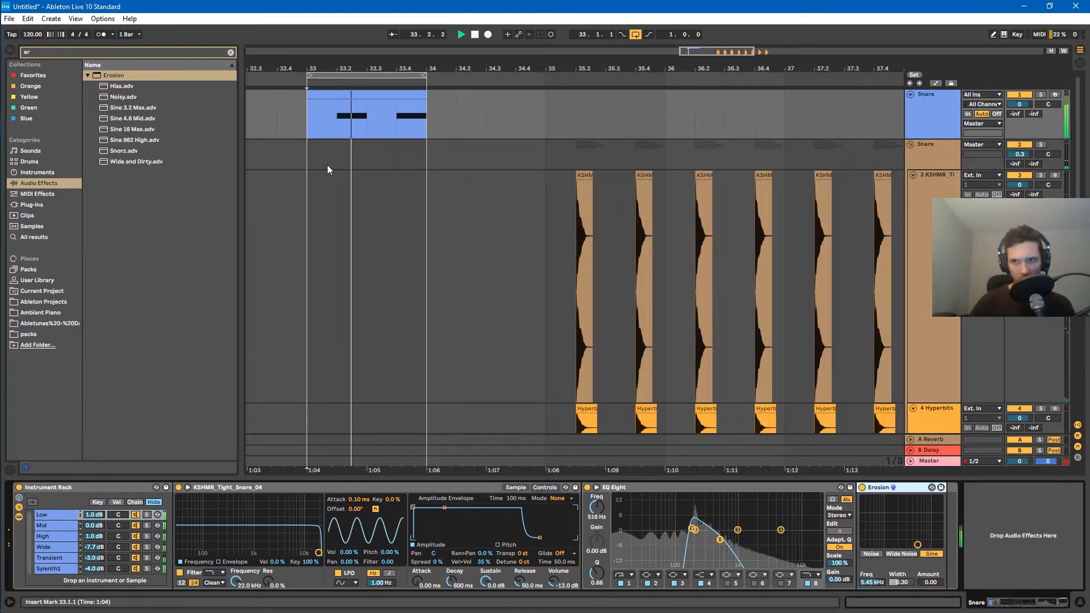
# - Set Erosion to Wide Noise mode at 1.14 kHz with an amount of 1.07
pyautogui.moveTo(917, 545); pyautogui.dragTo(888, 541)
pyautogui.click(876, 555)
pyautogui.click(903, 554)
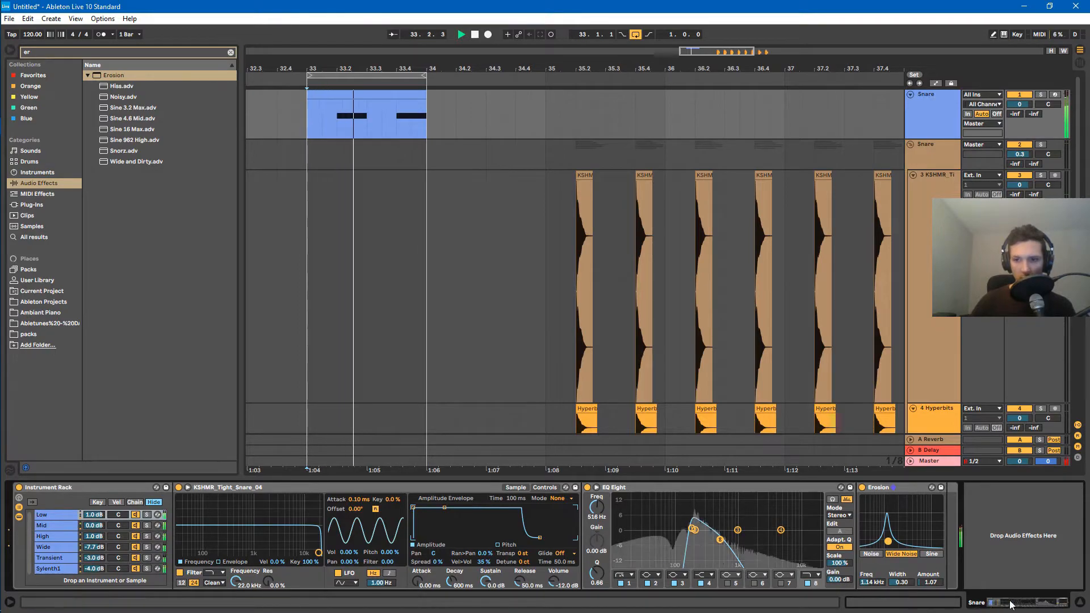
# - Clear the browser search, then add a Saturator after Erosion on the Snare track with its drive at 14.3 dB
pyautogui.click(1020, 552)
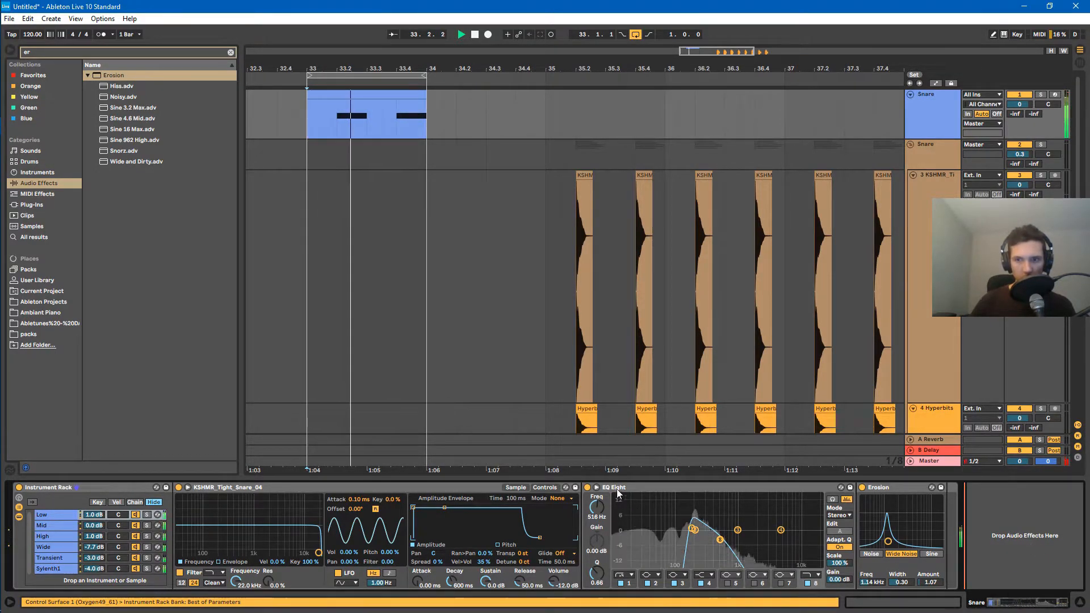
pyautogui.click(344, 370)
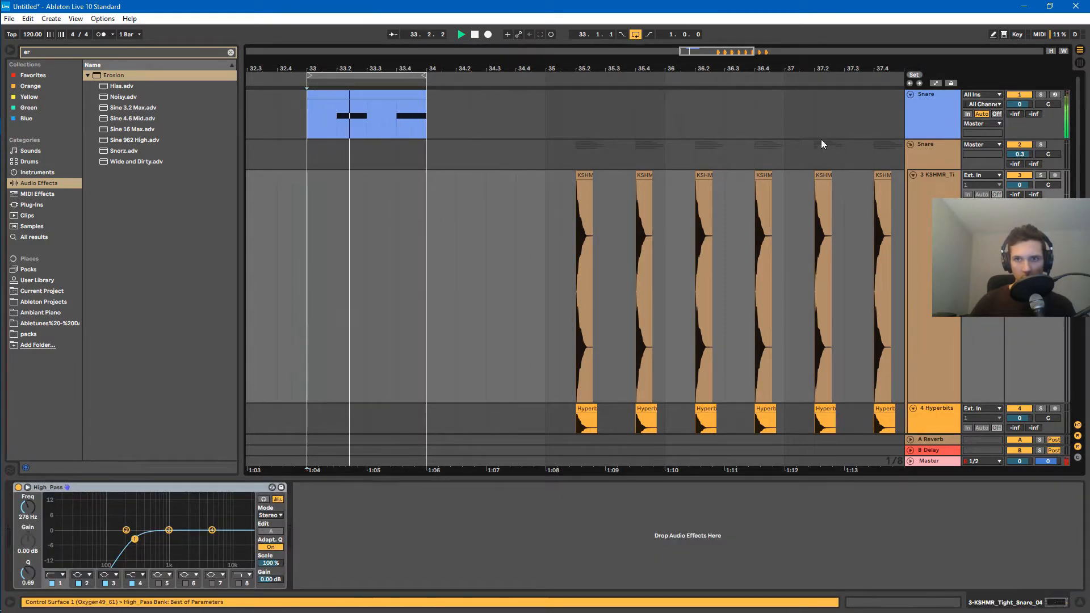
pyautogui.click(934, 121)
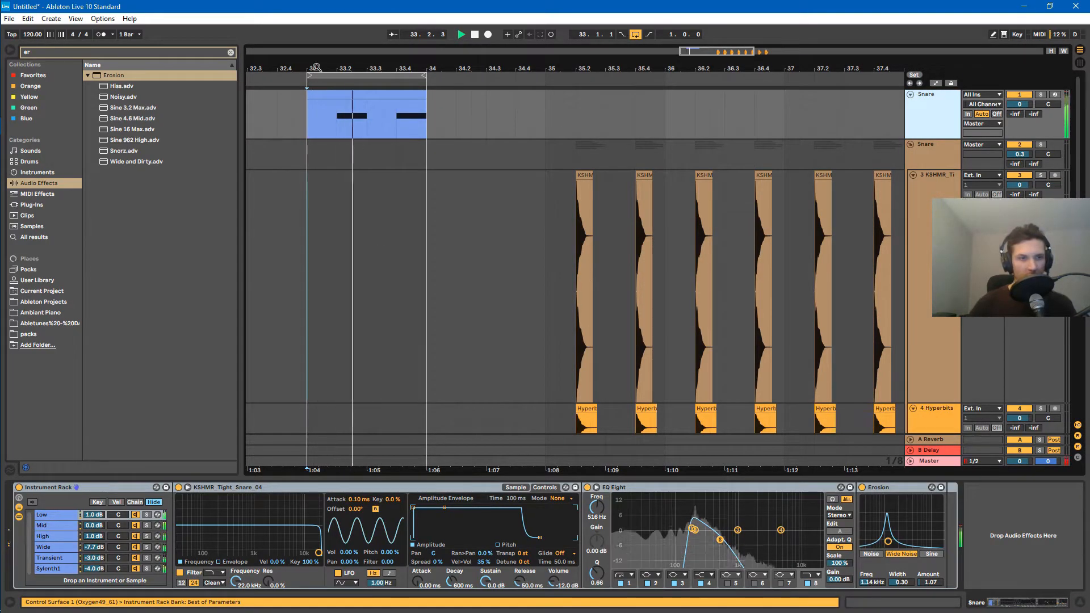
pyautogui.click(39, 50)
pyautogui.press('BackSpace')
pyautogui.press('BackSpace')
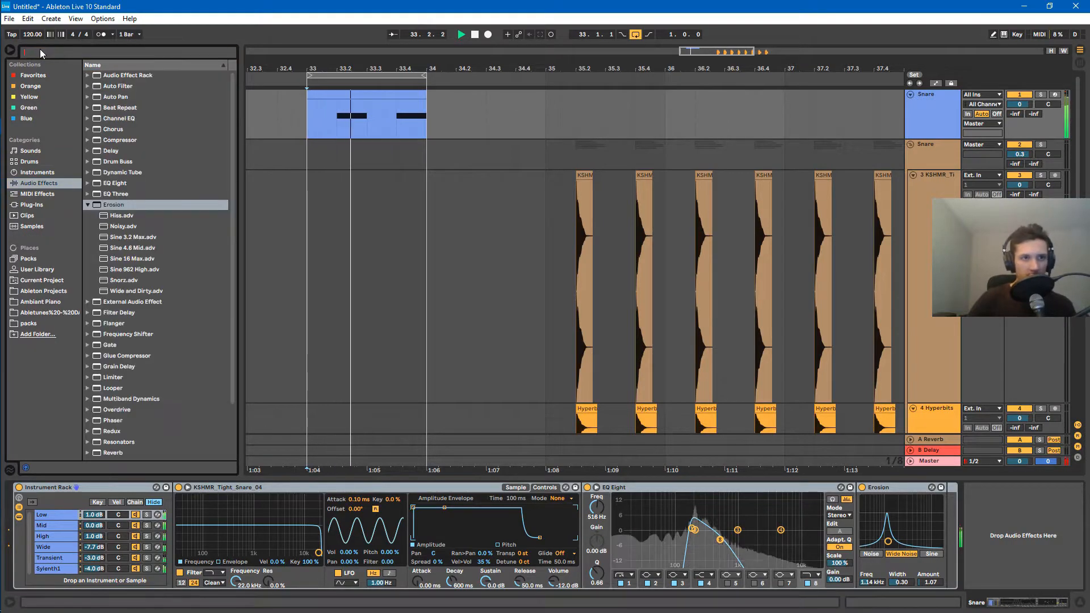
pyautogui.scroll(-1, 97, 343)
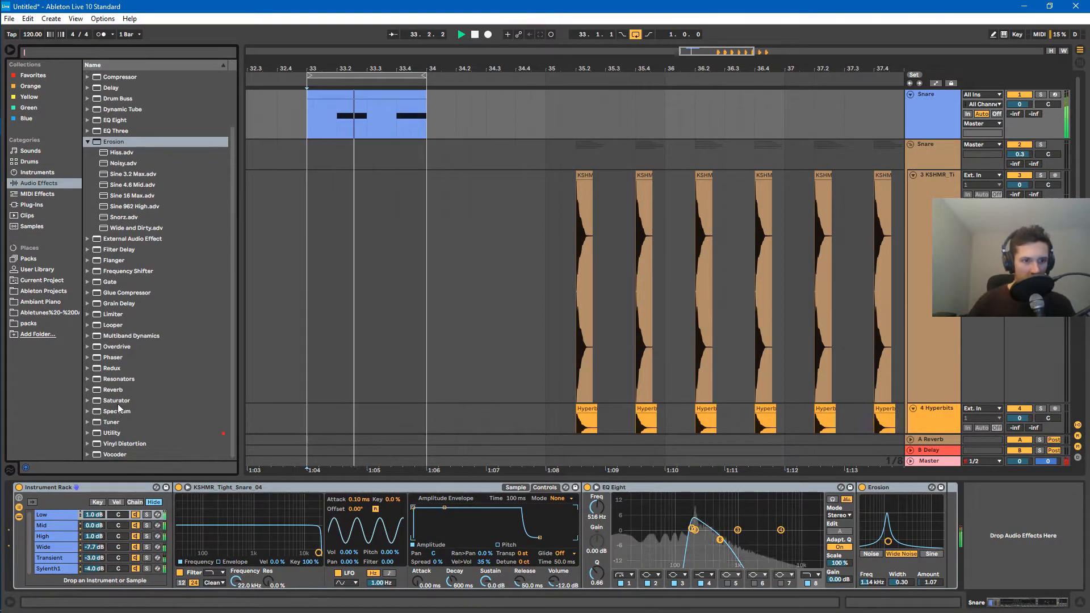
pyautogui.click(117, 400)
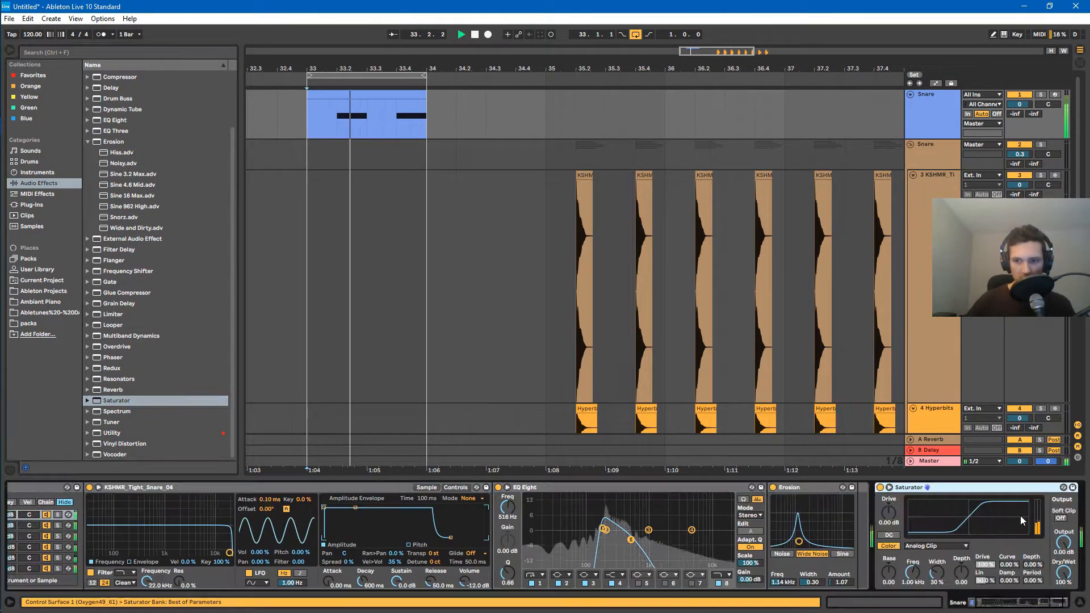
pyautogui.click(1042, 601)
pyautogui.moveTo(830, 514); pyautogui.dragTo(830, 484)
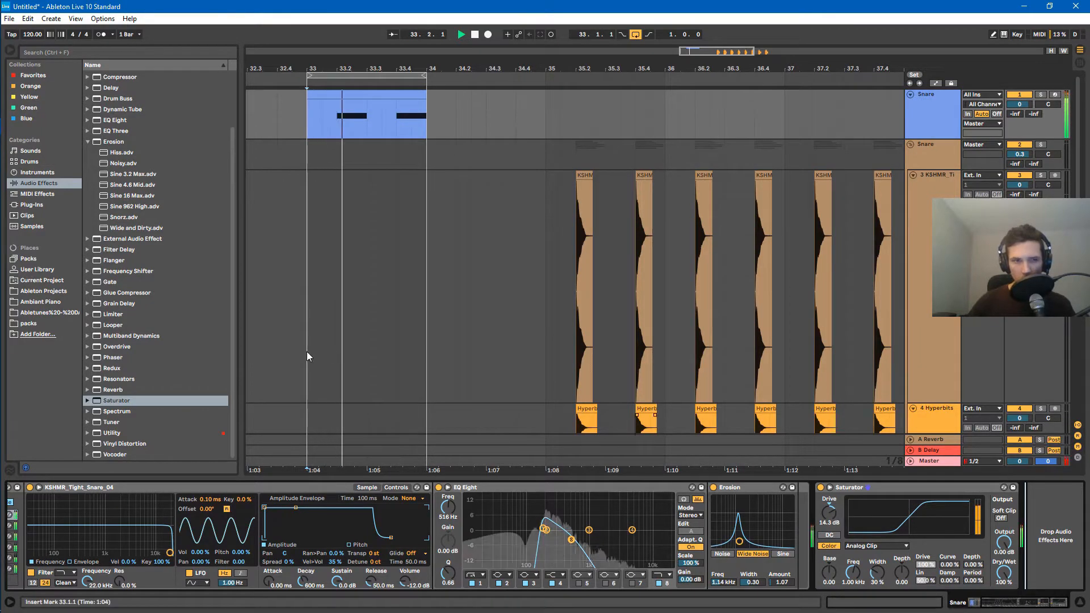
# - Add a second Saturator with Soft Clip on, followed by a Limiter with its gain at 3.20 dB
pyautogui.moveTo(115, 401); pyautogui.dragTo(1070, 533)
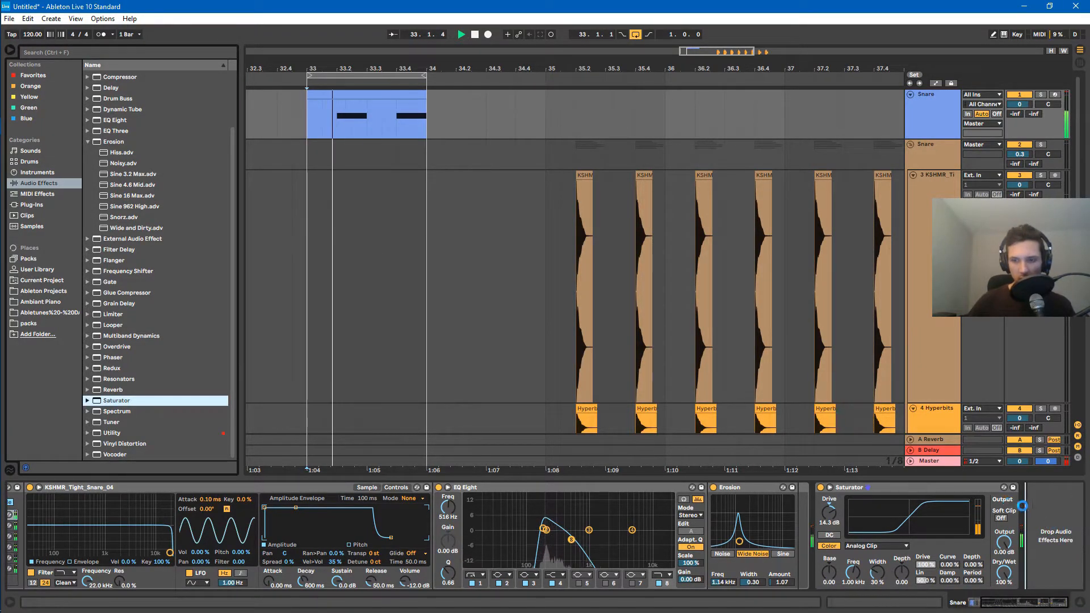
pyautogui.moveTo(1011, 503); pyautogui.dragTo(1056, 531)
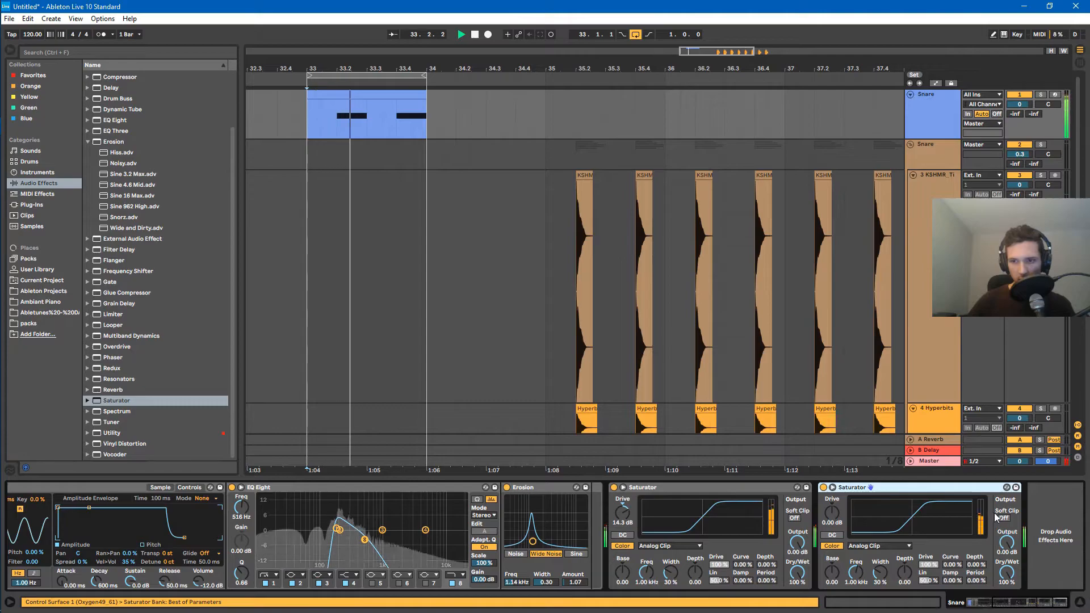
pyautogui.click(1003, 518)
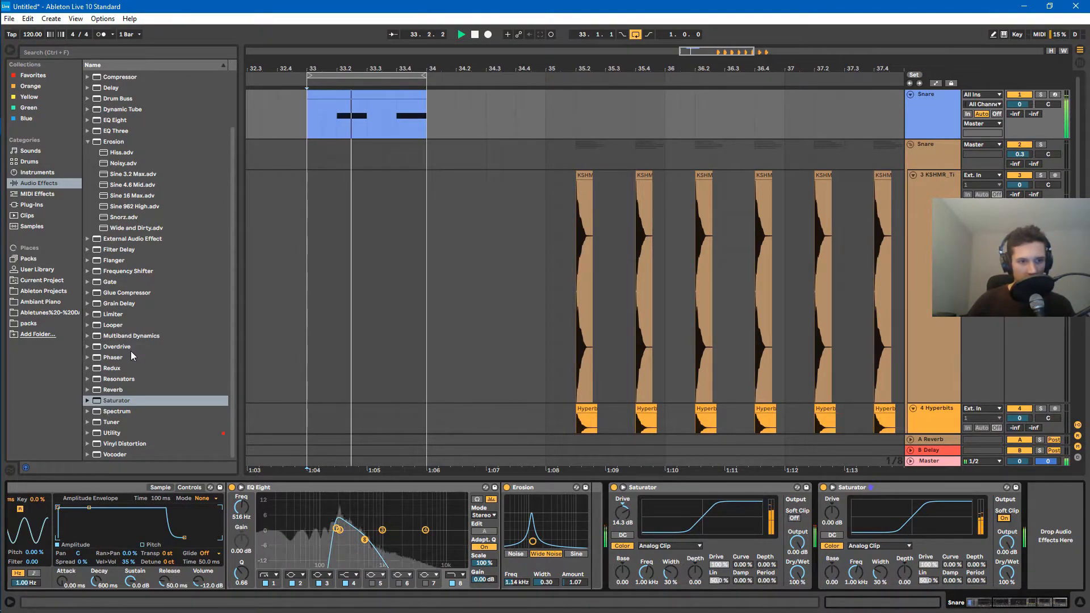
pyautogui.moveTo(113, 314)
pyautogui.mouseDown()
pyautogui.moveTo(446, 409)
pyautogui.moveTo(978, 525)
pyautogui.moveTo(1047, 518)
pyautogui.mouseUp()
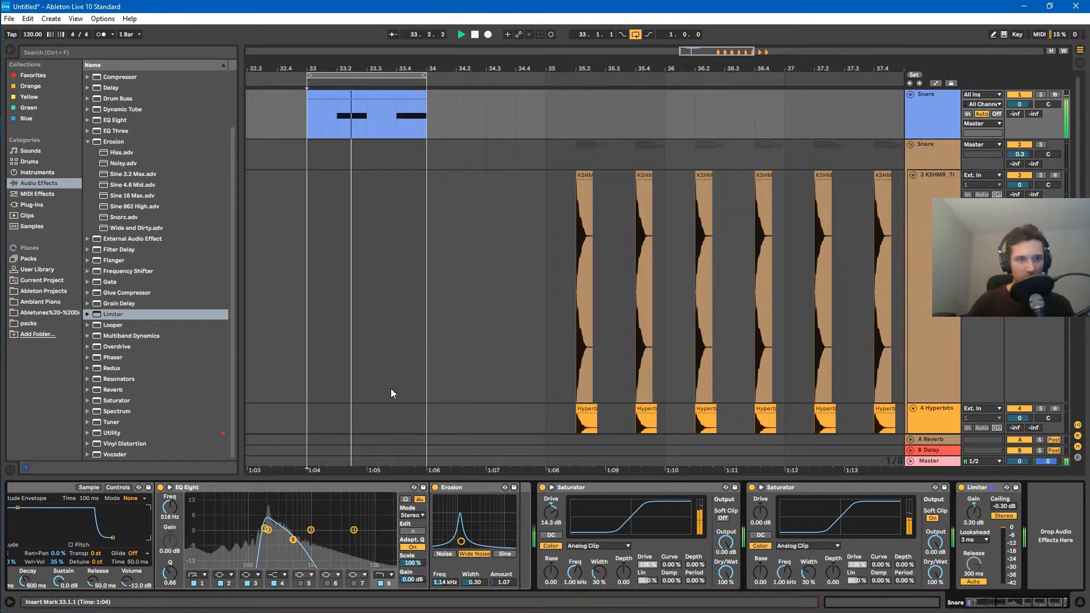
# - Add EQ Eight between the two Saturators, make band 1 a steep low cut near 200 Hz and raise band 4 by 1.36 dB at 5.50 kHz
pyautogui.click(88, 142)
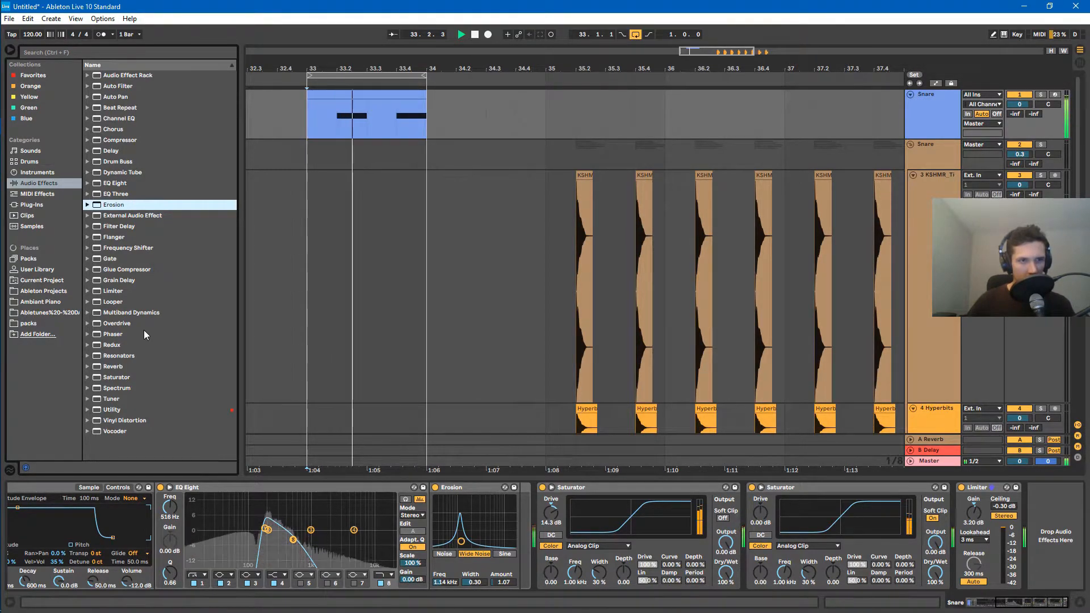
pyautogui.moveTo(115, 183); pyautogui.dragTo(744, 539)
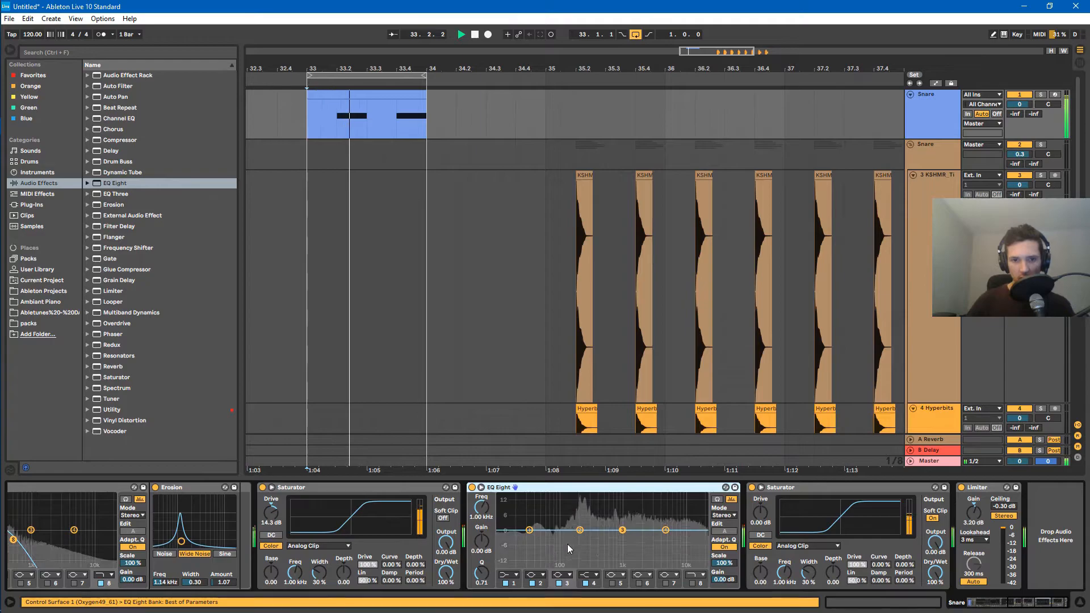
pyautogui.click(509, 576)
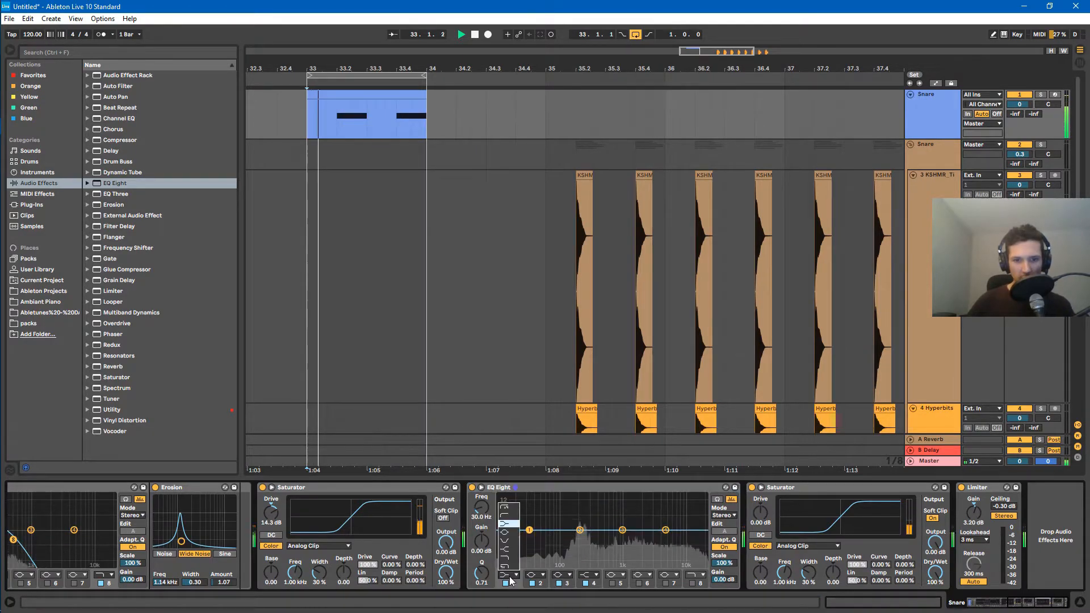
pyautogui.click(504, 507)
pyautogui.moveTo(529, 530); pyautogui.dragTo(580, 535)
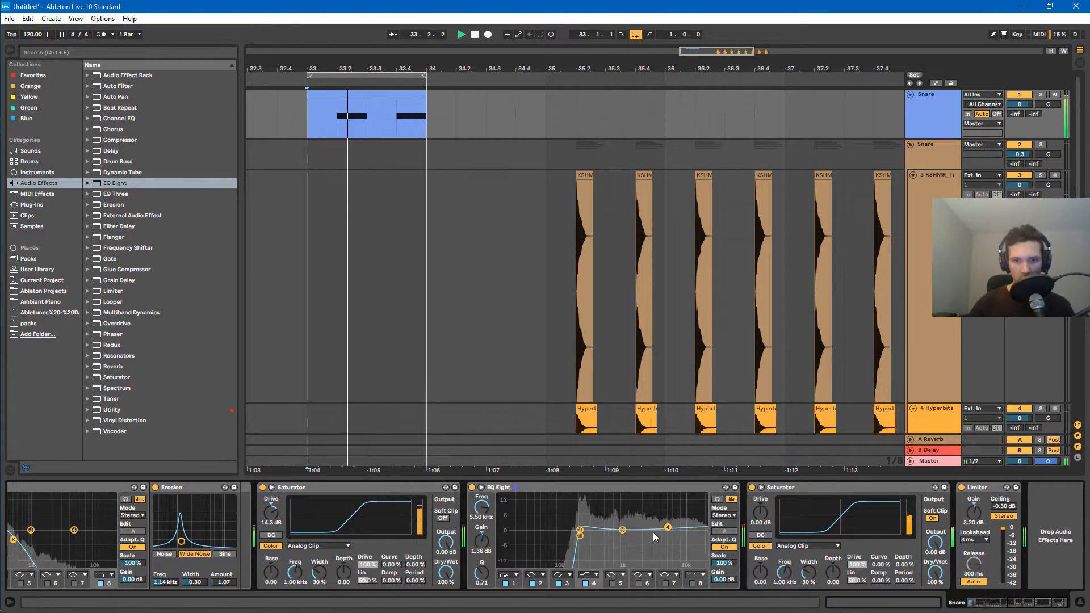
# - Cut EQ Eight band 3 by 3.35 dB at 843 Hz with a Q of 1.19, and boost band 2 by 2.60 dB at 186 Hz
pyautogui.moveTo(619, 546); pyautogui.dragTo(618, 537)
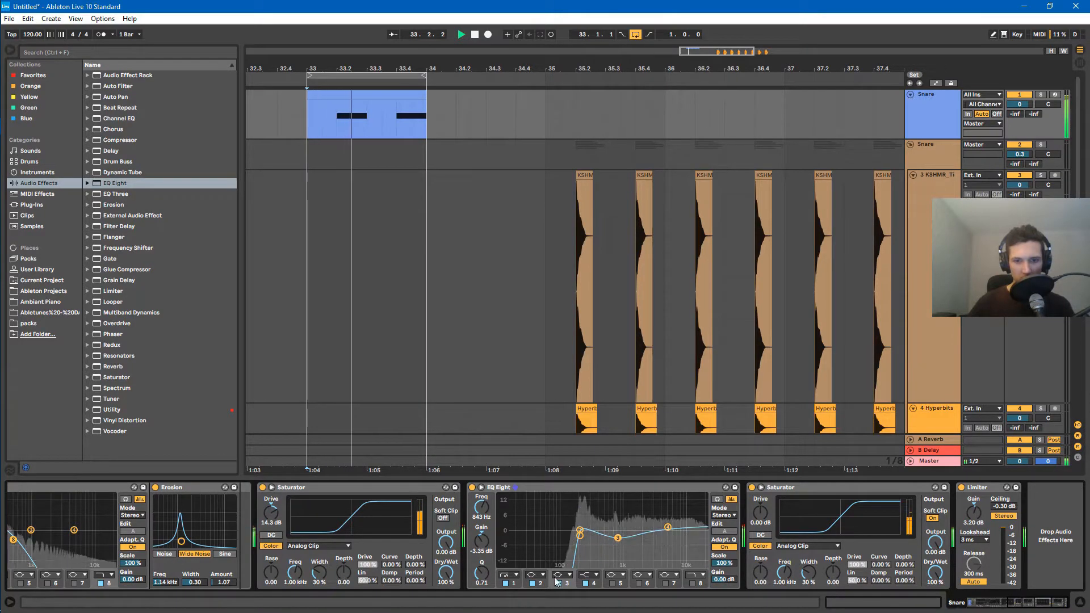
pyautogui.moveTo(478, 578); pyautogui.dragTo(478, 569)
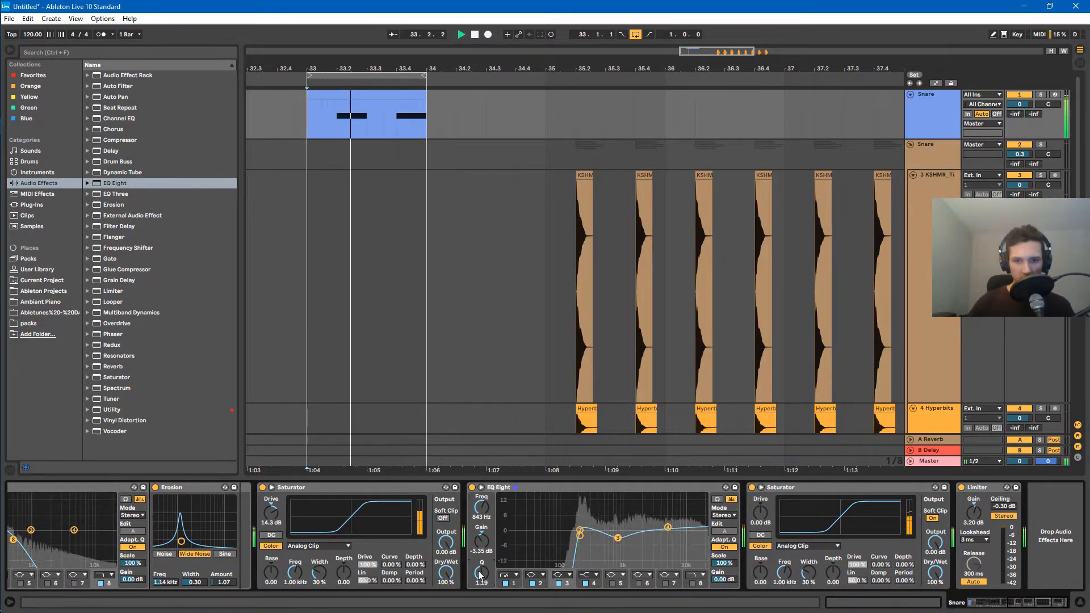
pyautogui.moveTo(580, 531); pyautogui.dragTo(577, 525)
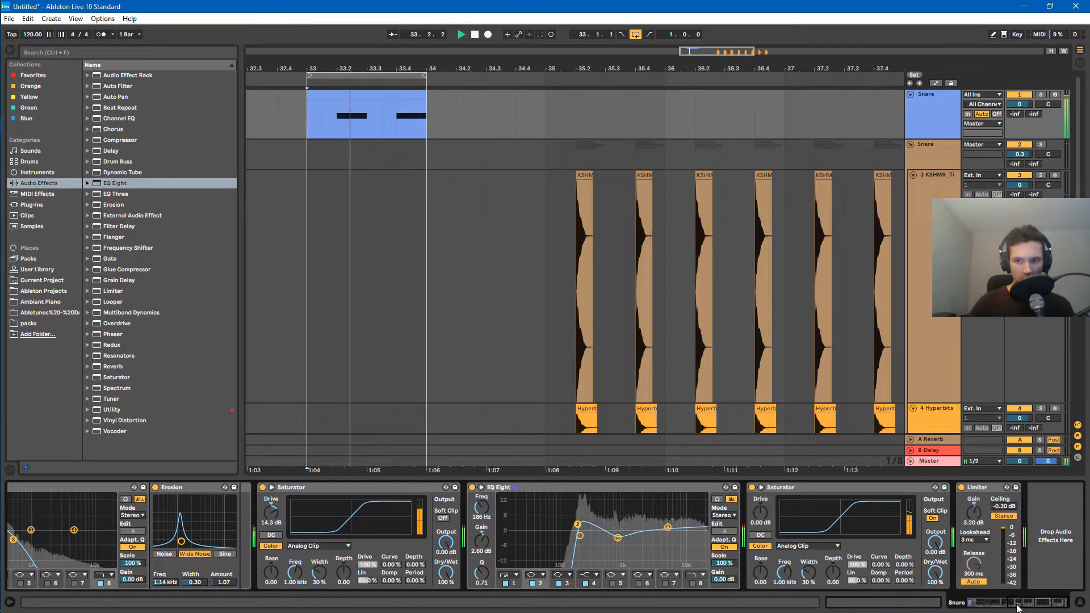
# - Add a Reverb after the new EQ Eight with a 567 ms decay and 20% dry/wet, and compare it bypassed and active
pyautogui.scroll(-1, 221, 345)
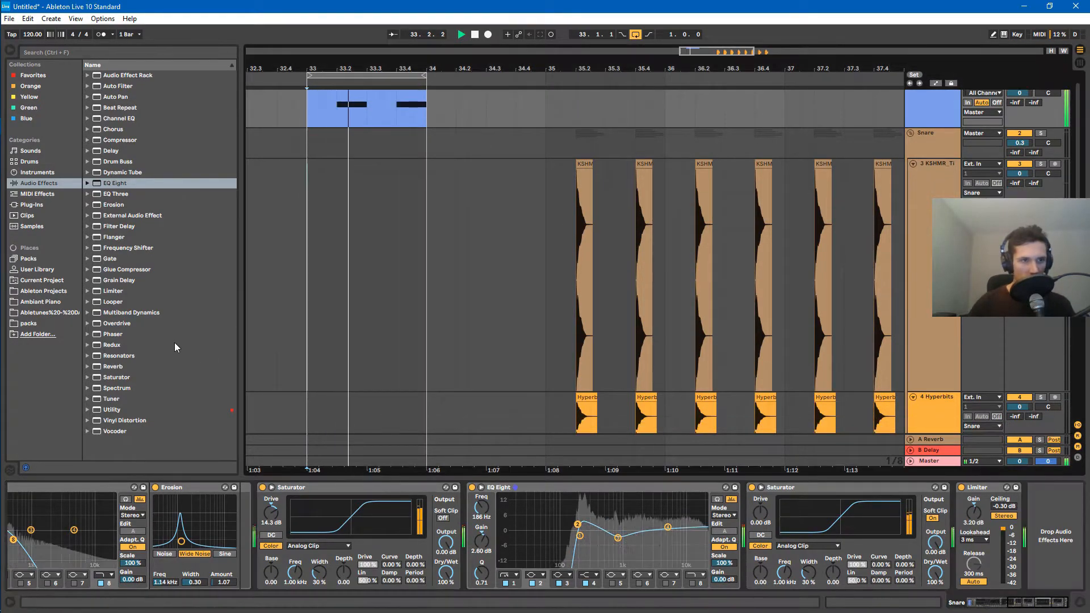
pyautogui.scroll(-11, 573, 301)
pyautogui.scroll(12, 341, 317)
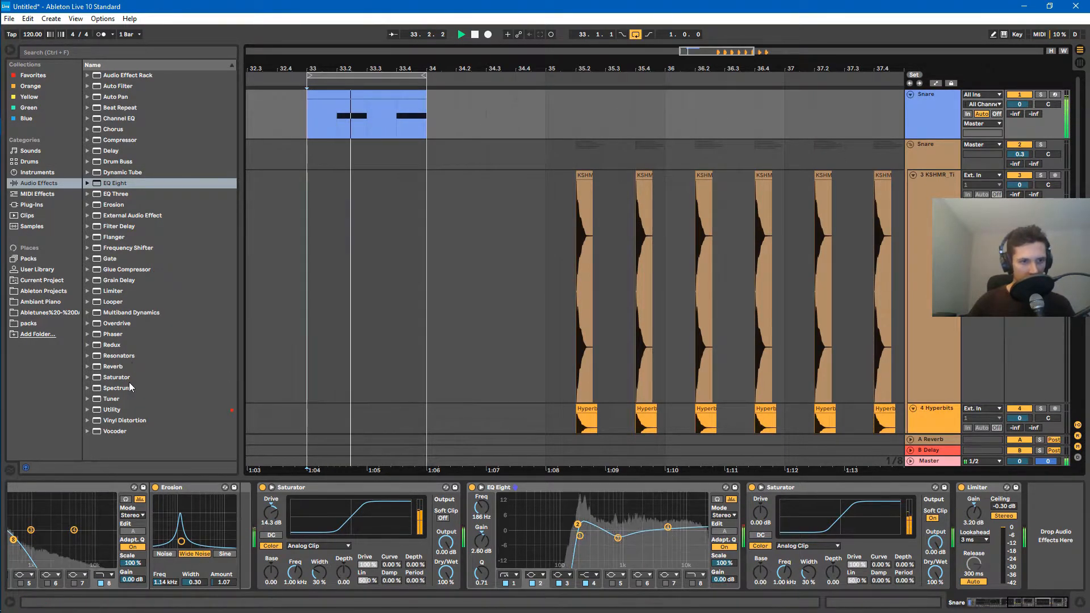
pyautogui.moveTo(113, 366); pyautogui.dragTo(676, 511)
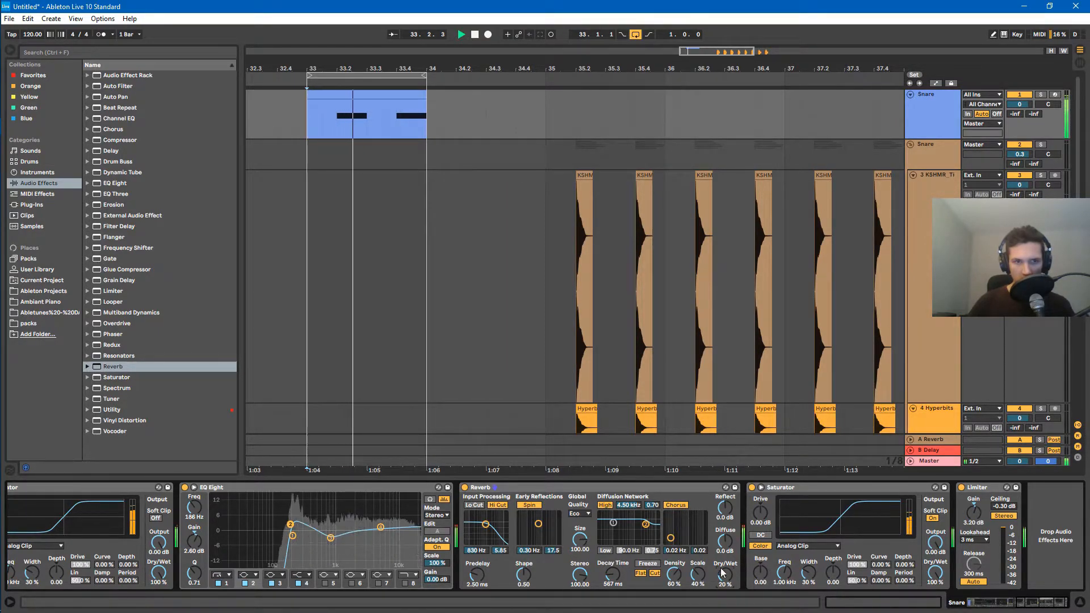
pyautogui.click(465, 488)
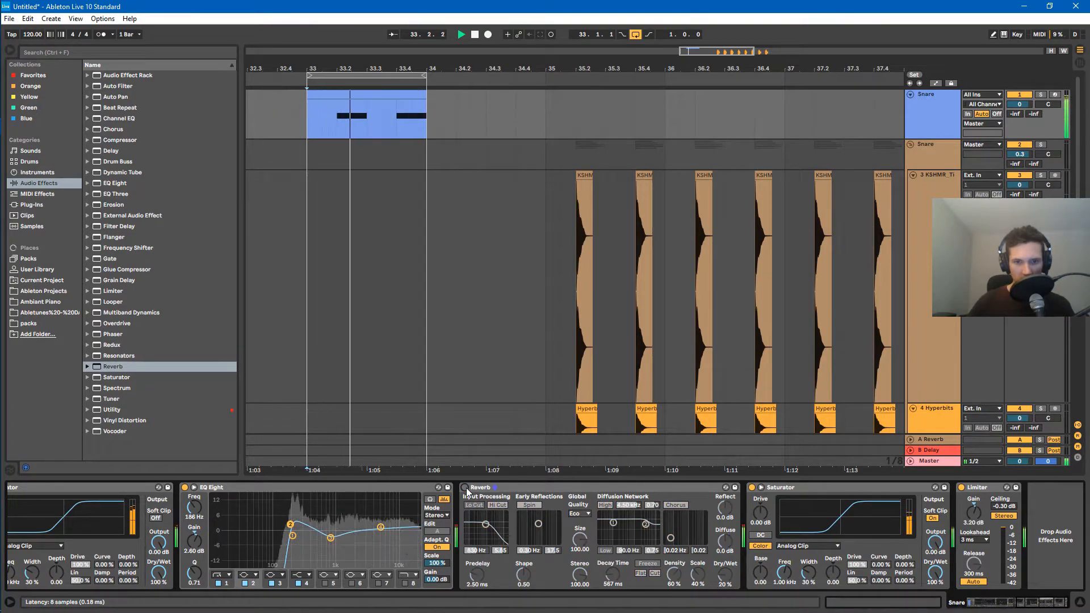
pyautogui.click(465, 488)
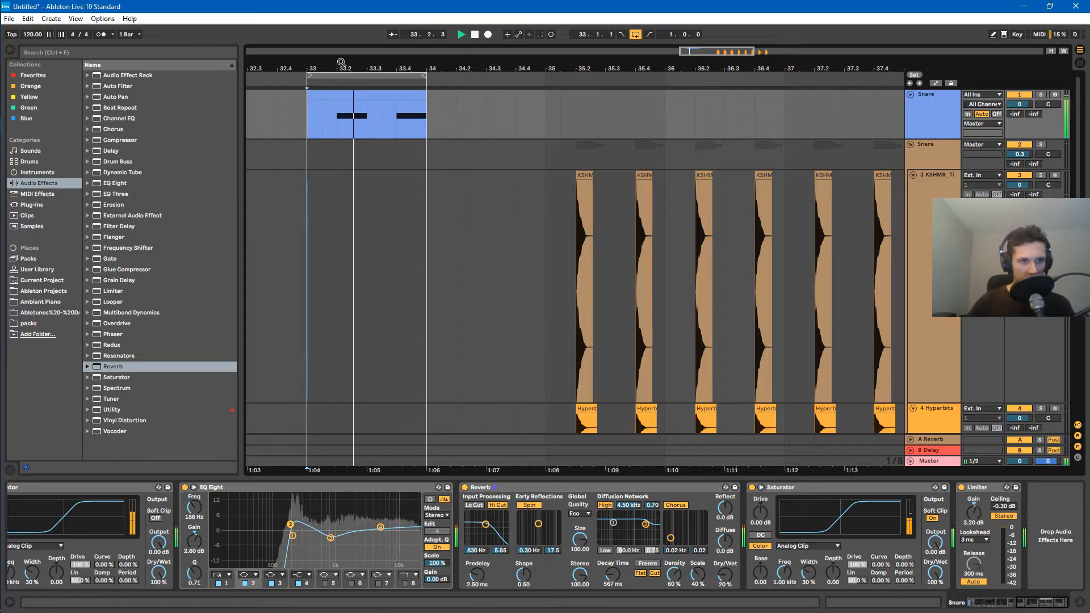
# - Search the audio effects for "ott" and insert the OTT Multiband Dynamics preset between EQ Eight and the Reverb
pyautogui.moveTo(354, 69); pyautogui.dragTo(489, 103)
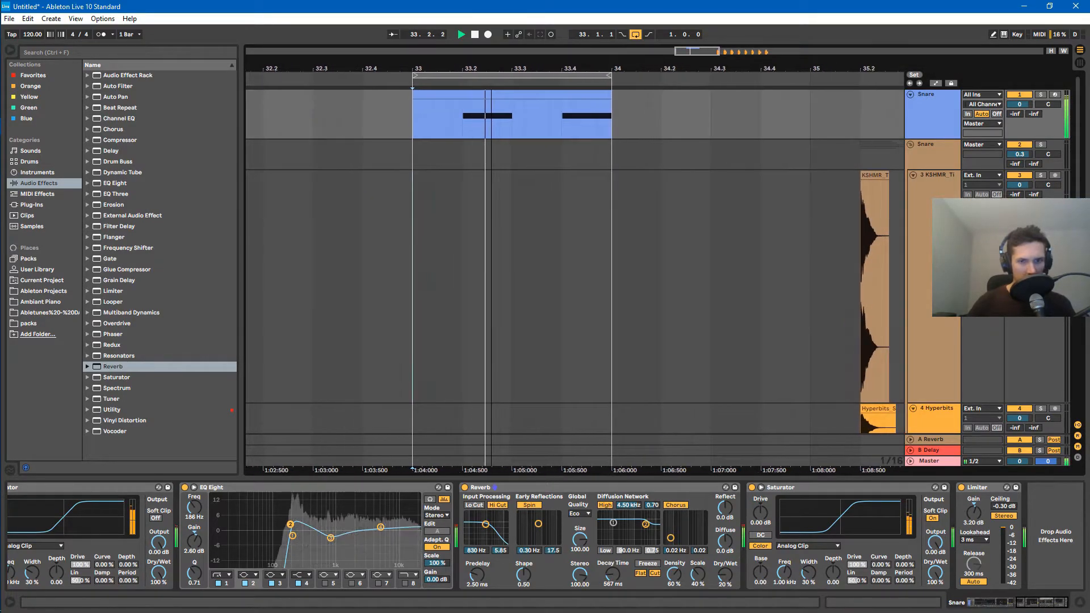
pyautogui.moveTo(1007, 603); pyautogui.dragTo(1042, 603)
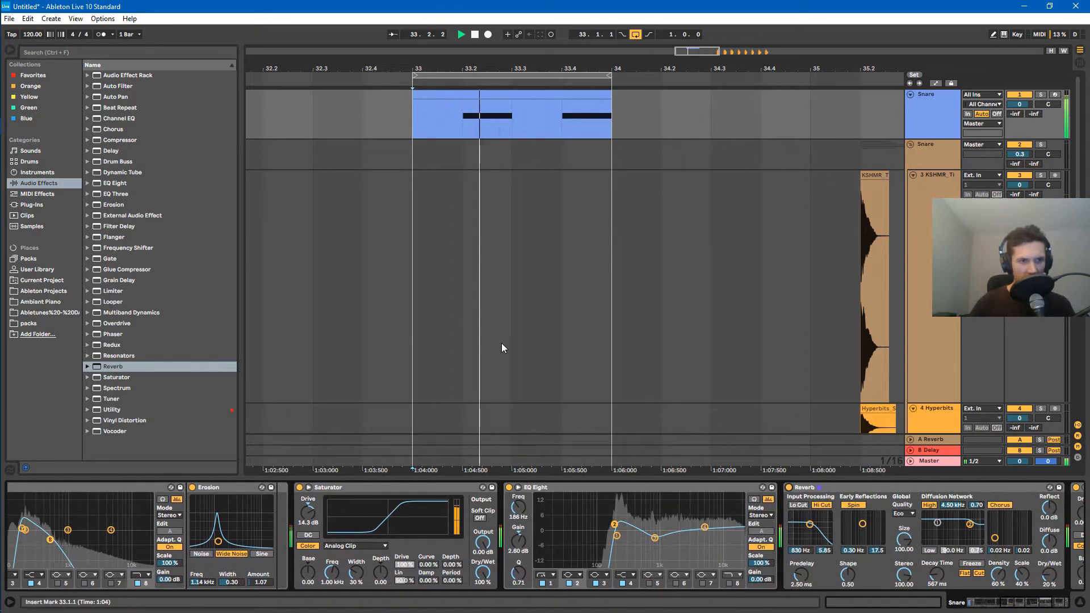
pyautogui.click(100, 313)
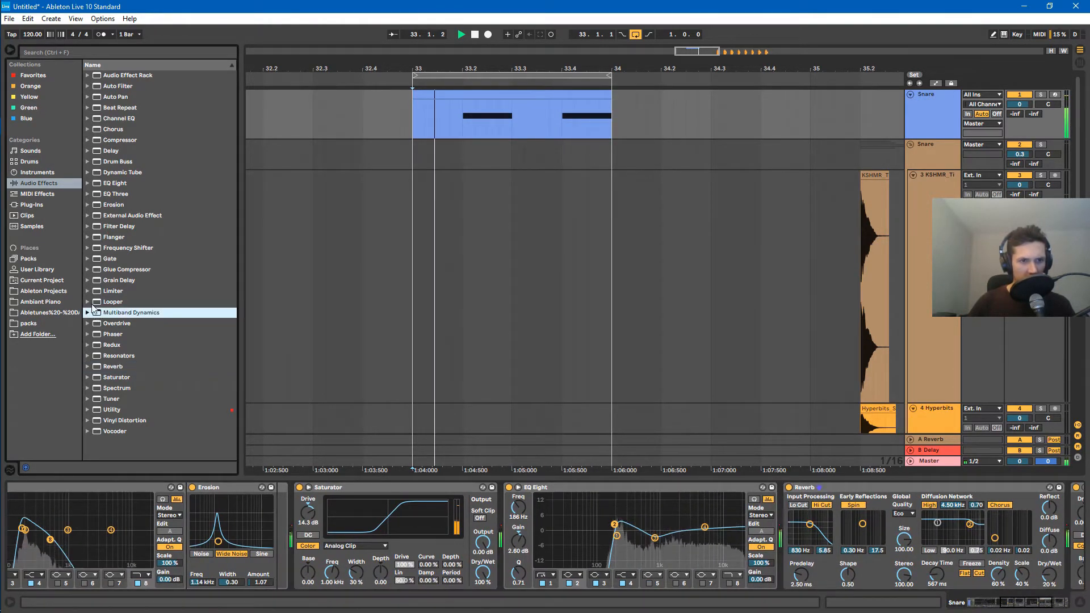
pyautogui.click(64, 52)
pyautogui.write('ott')
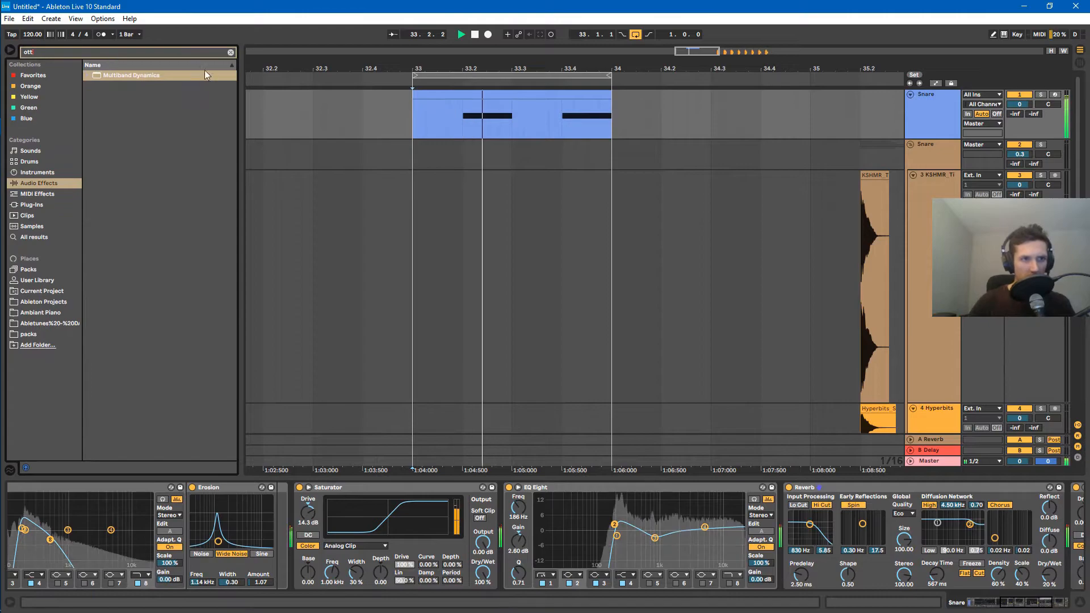
pyautogui.click(88, 76)
pyautogui.moveTo(113, 86); pyautogui.dragTo(835, 575)
pyautogui.moveTo(1024, 601); pyautogui.dragTo(1054, 602)
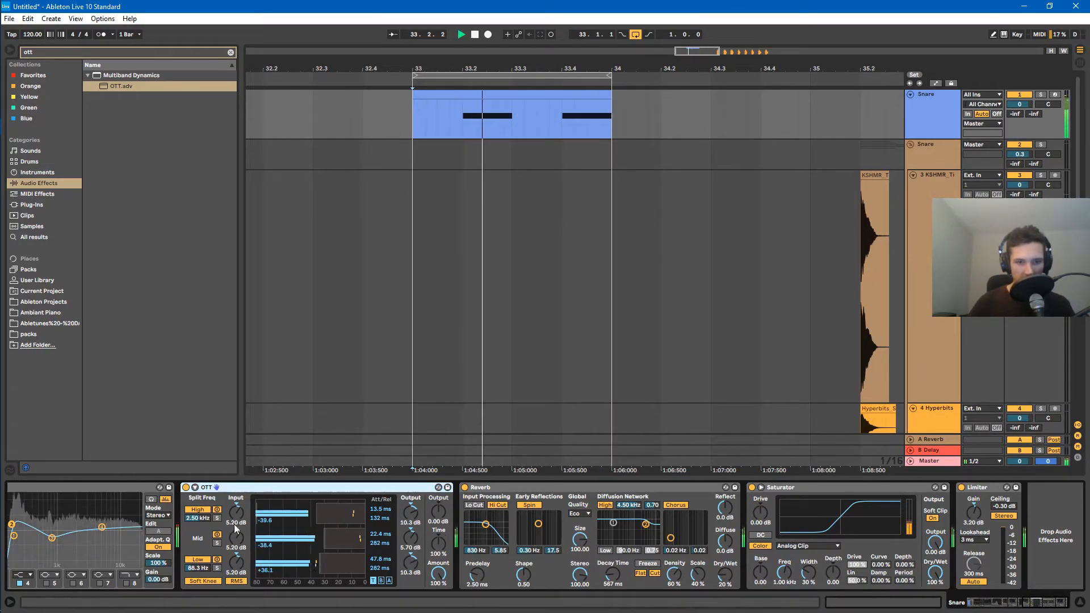
# - Raise the input gain of all three OTT bands to 24.0 dB and reduce the amount to 13%
pyautogui.moveTo(235, 515); pyautogui.dragTo(235, 458)
pyautogui.moveTo(232, 540); pyautogui.dragTo(232, 484)
pyautogui.moveTo(237, 562); pyautogui.dragTo(236, 511)
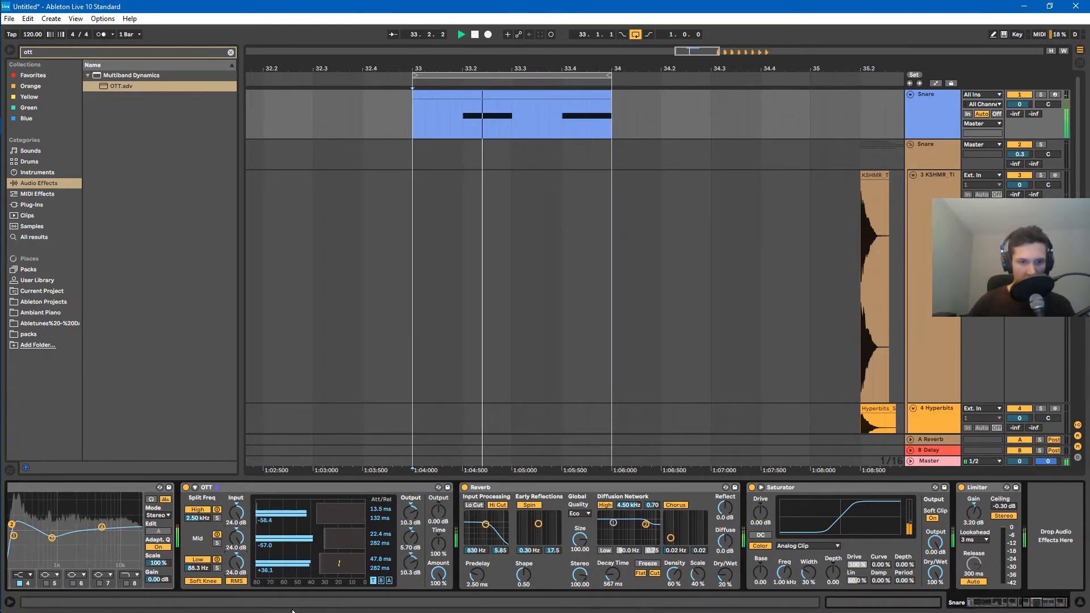
pyautogui.moveTo(441, 584)
pyautogui.mouseDown()
pyautogui.moveTo(438, 608)
pyautogui.moveTo(438, 571)
pyautogui.mouseUp()
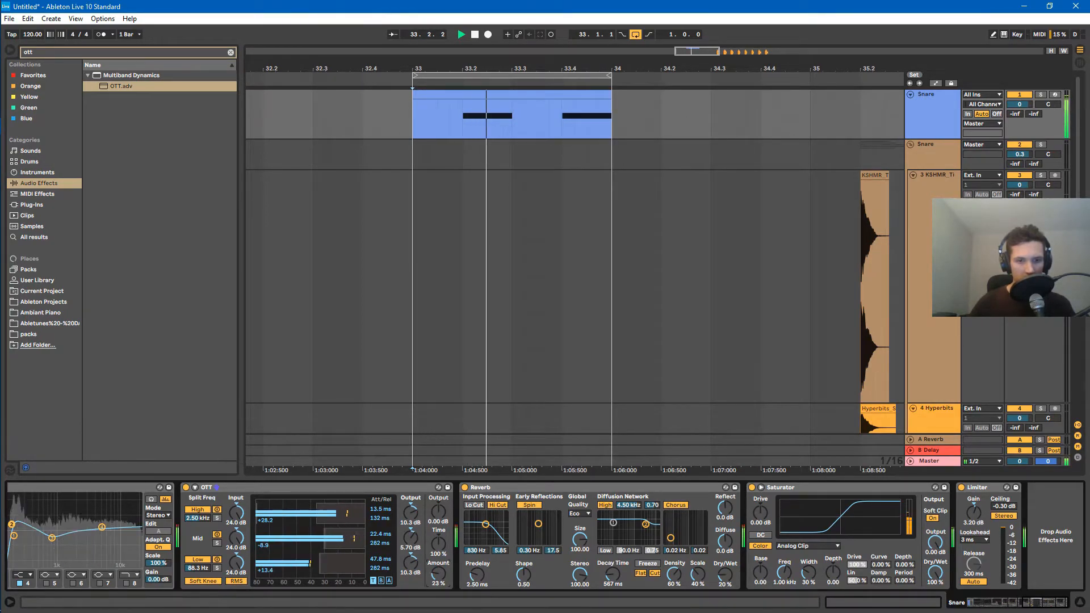
# - Duplicate OTT and set the copy's high, mid and low inputs to 8.70, 2.00 and 5.90 dB, high attack to 144 ms and amount to 29%
pyautogui.click(311, 487)
pyautogui.hotkey('ctrl', 'd')
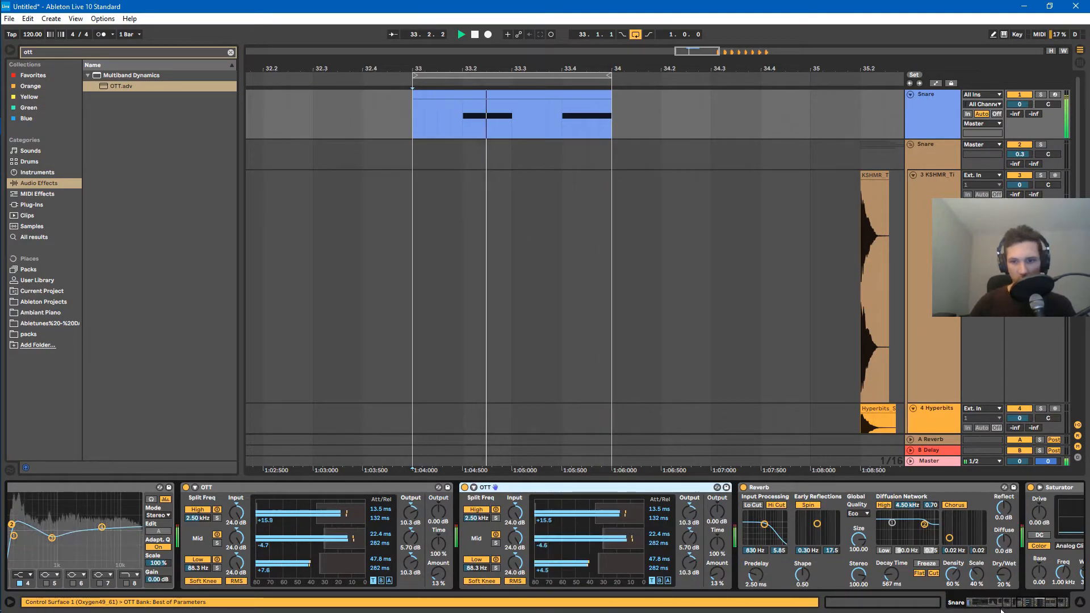
pyautogui.moveTo(659, 509); pyautogui.dragTo(659, 489)
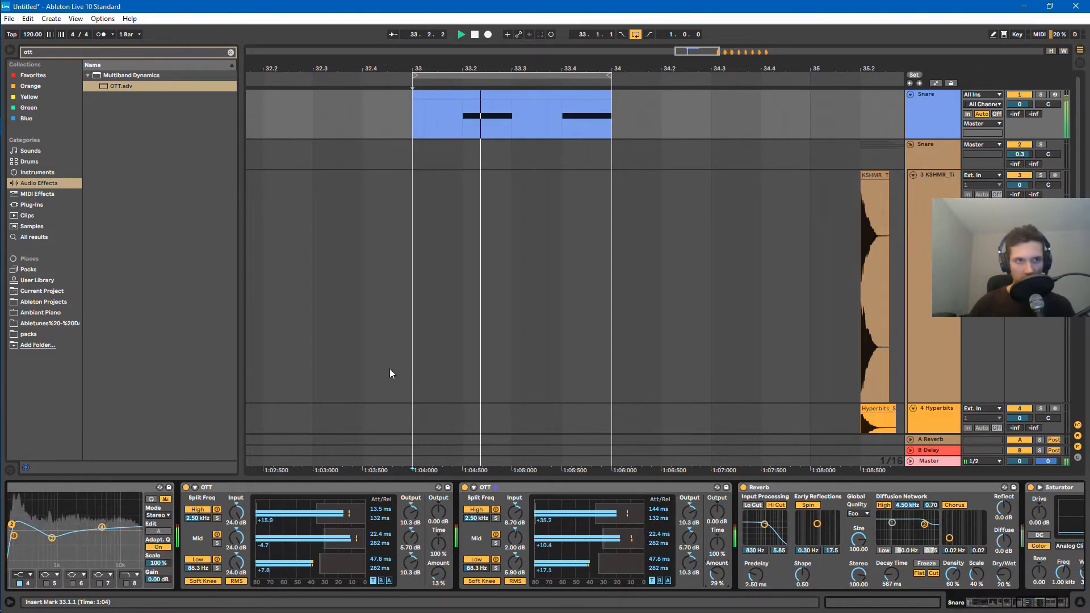
# - Clear the browser search, insert the XLNT Kick_Snare Glue Compressor preset before the first OTT and set its makeup to 4.76 dB
pyautogui.click(72, 53)
pyautogui.press('BackSpace')
pyautogui.press('BackSpace')
pyautogui.press('BackSpace')
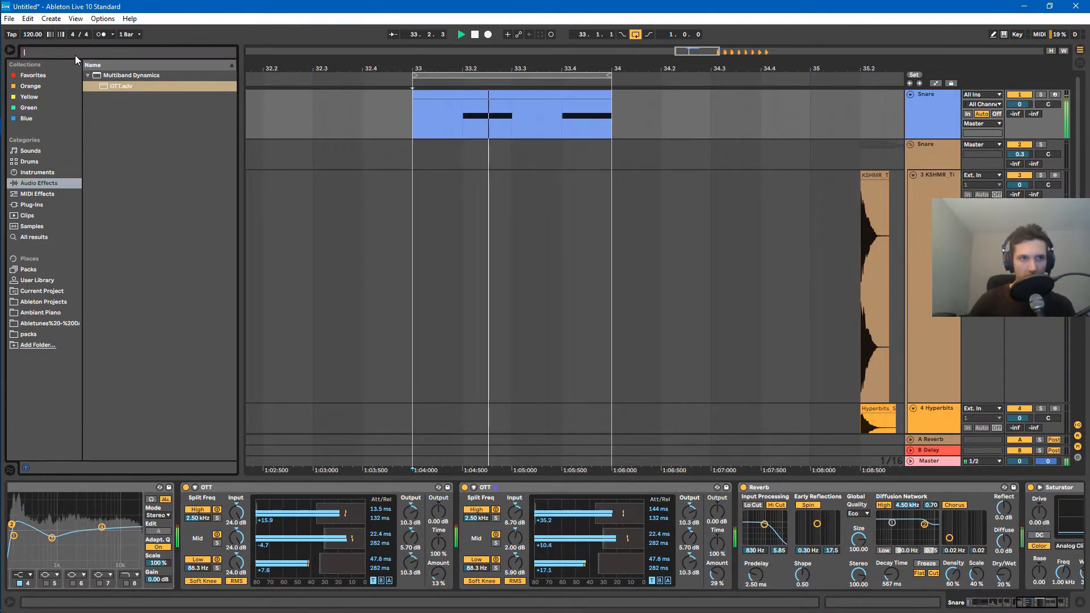
pyautogui.scroll(-3, 152, 257)
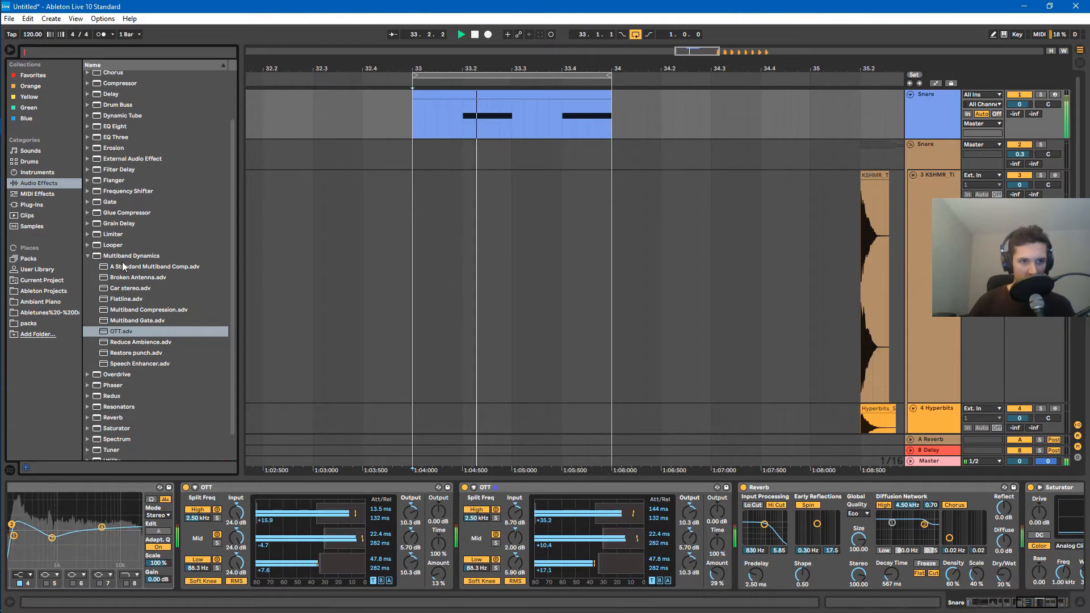
pyautogui.click(88, 229)
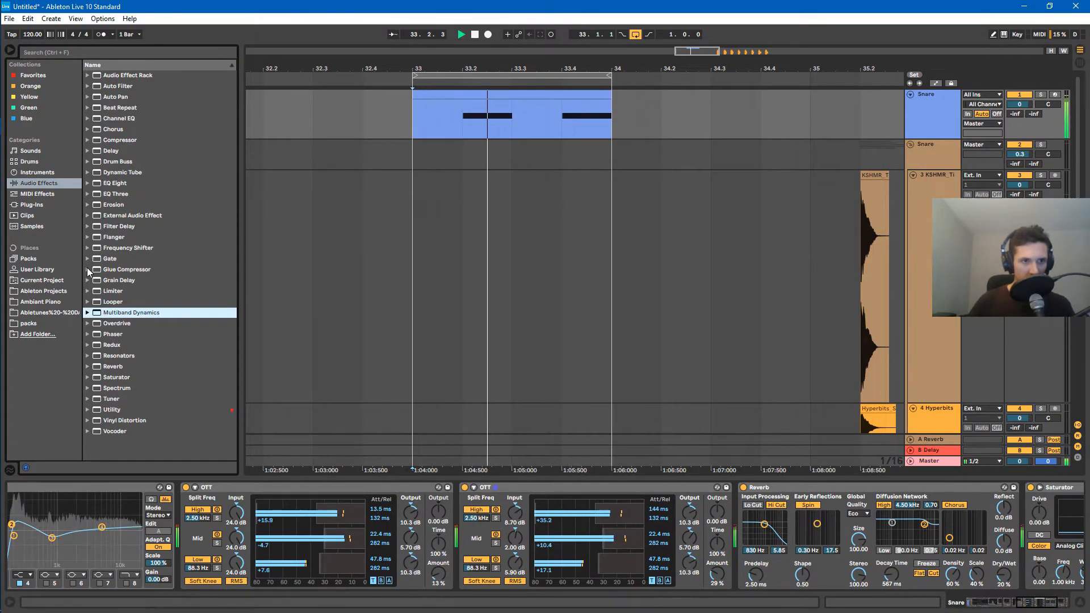
pyautogui.click(141, 270)
pyautogui.scroll(-4, 142, 275)
pyautogui.moveTo(139, 304); pyautogui.dragTo(201, 536)
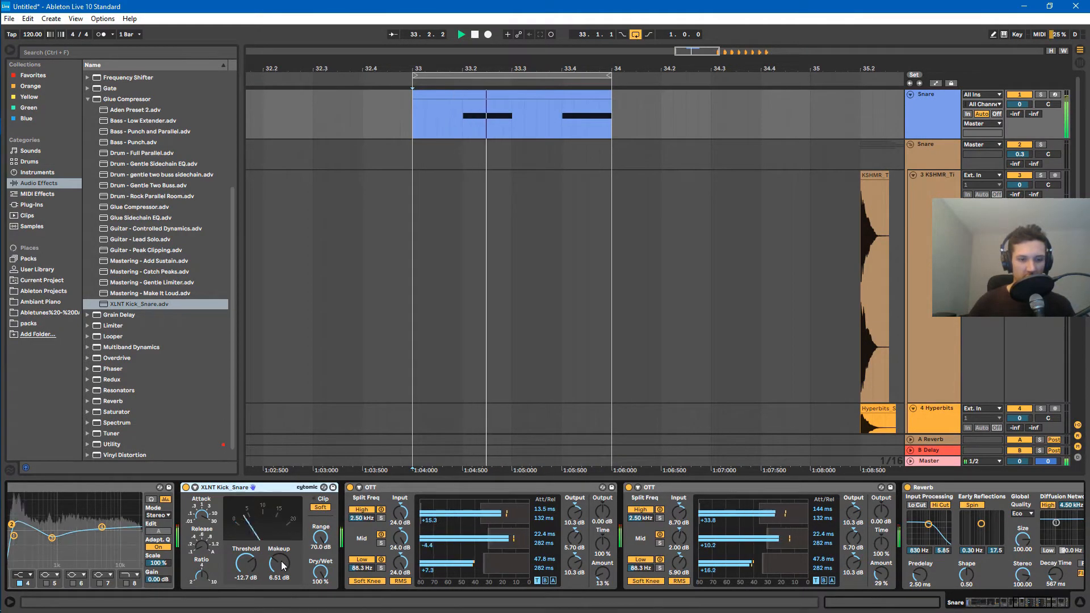
pyautogui.moveTo(284, 567)
pyautogui.mouseDown()
pyautogui.moveTo(283, 582)
pyautogui.moveTo(284, 522)
pyautogui.moveTo(284, 576)
pyautogui.mouseUp()
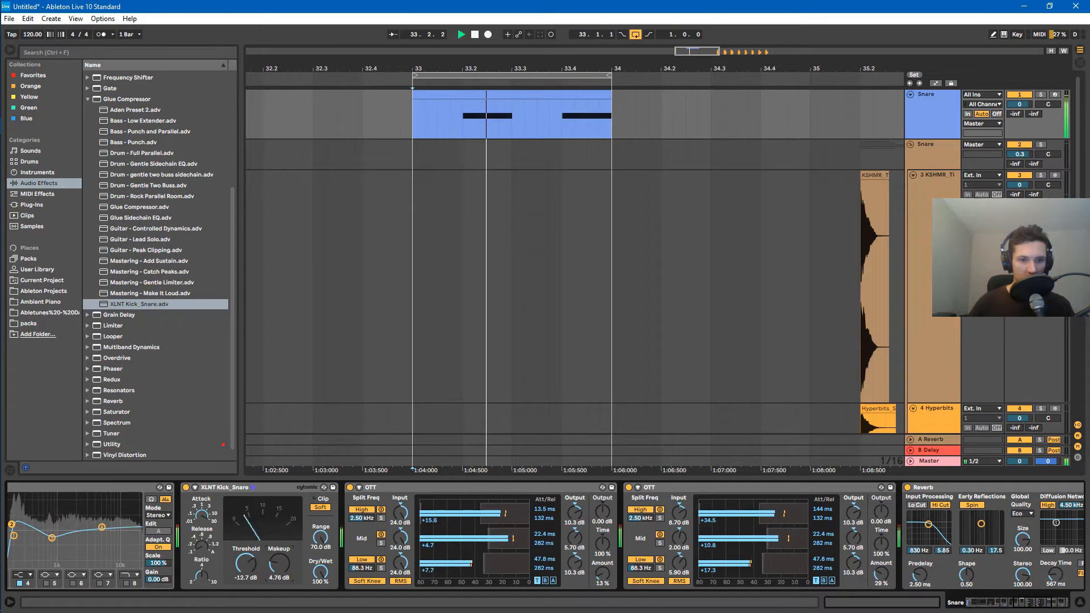
# - Add a default Glue Compressor between the Reverb and the second Saturator with its threshold at -5.40 dB
pyautogui.click(1017, 606)
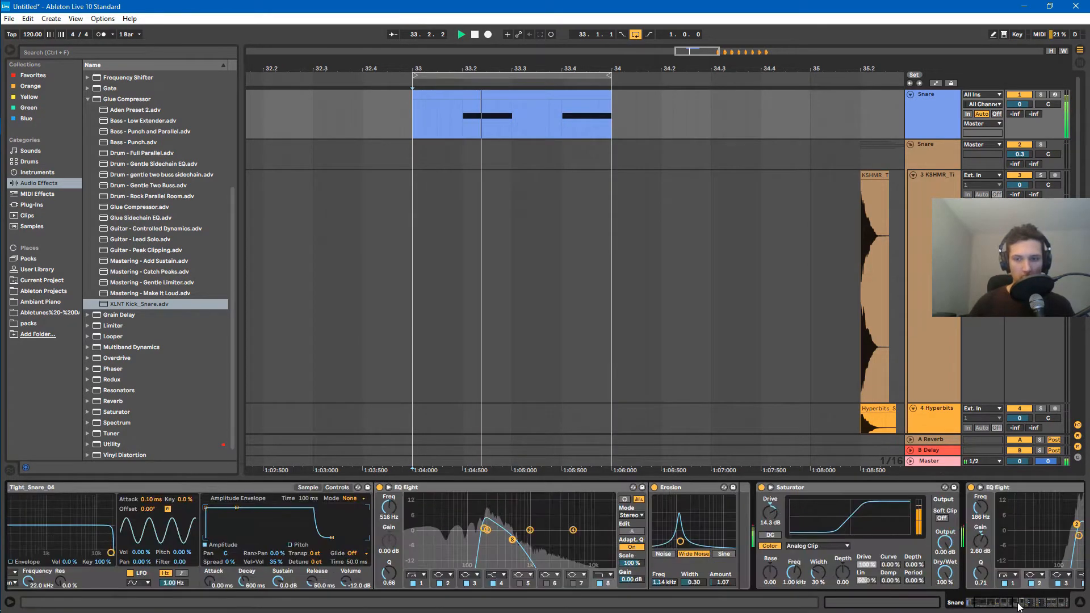
pyautogui.moveTo(1030, 606); pyautogui.dragTo(1054, 606)
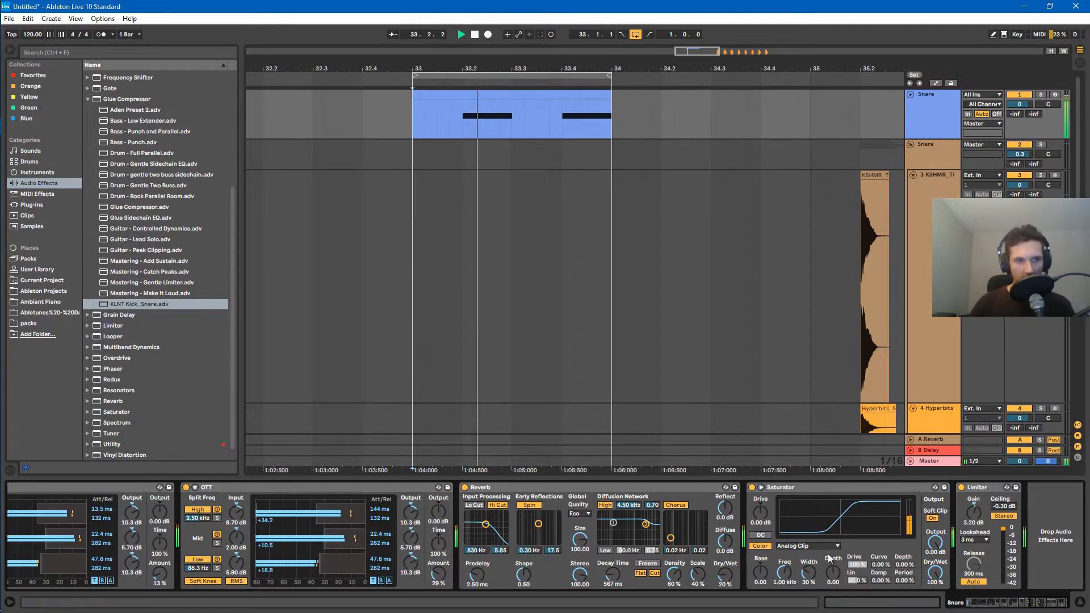
pyautogui.click(123, 100)
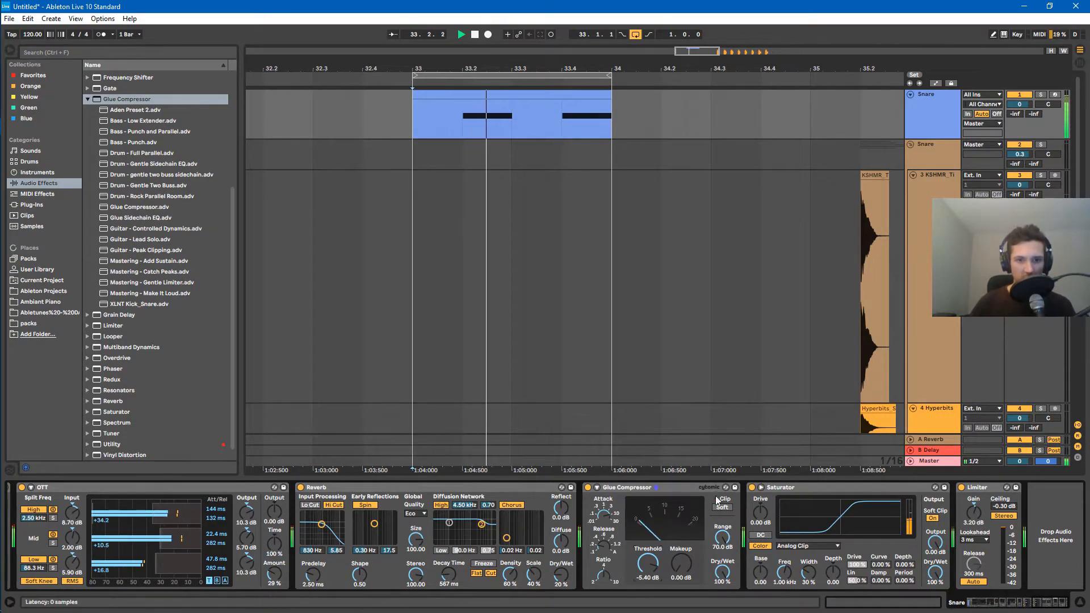
# - Insert the High_Pass EQ preset from the Favorites between the Reverb and the Glue Compressor and lower its output gain to about -5.19 dB
pyautogui.click(33, 75)
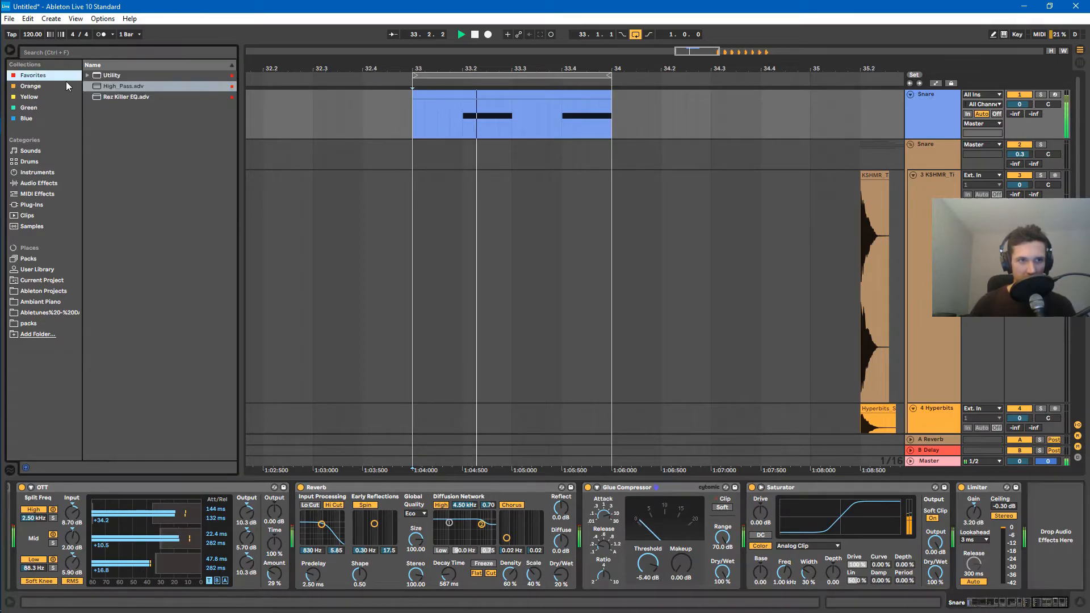
pyautogui.moveTo(492, 503); pyautogui.dragTo(586, 502)
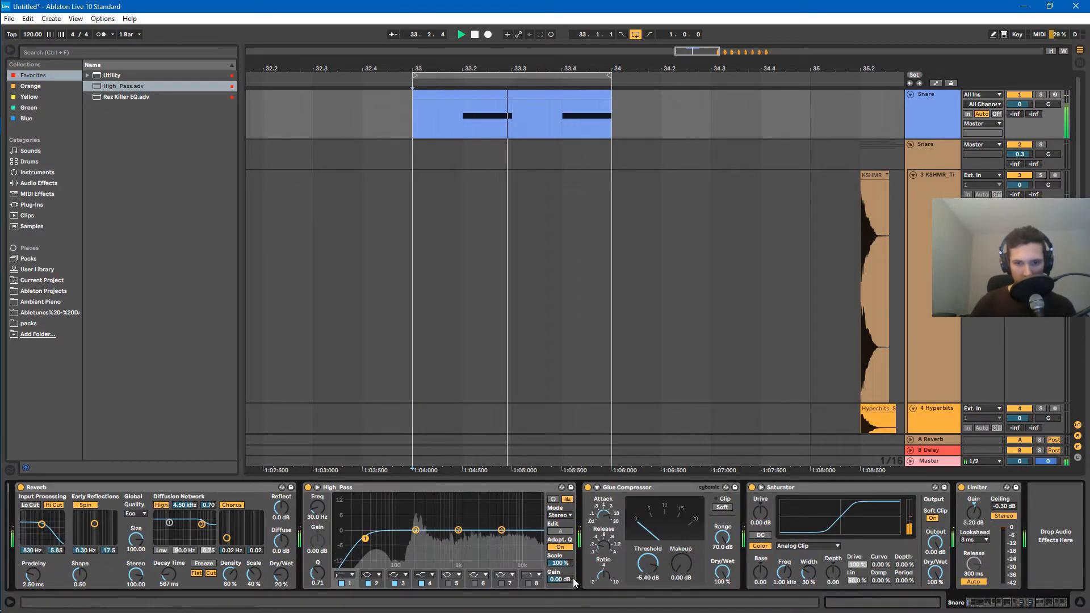
pyautogui.moveTo(566, 579); pyautogui.dragTo(565, 607)
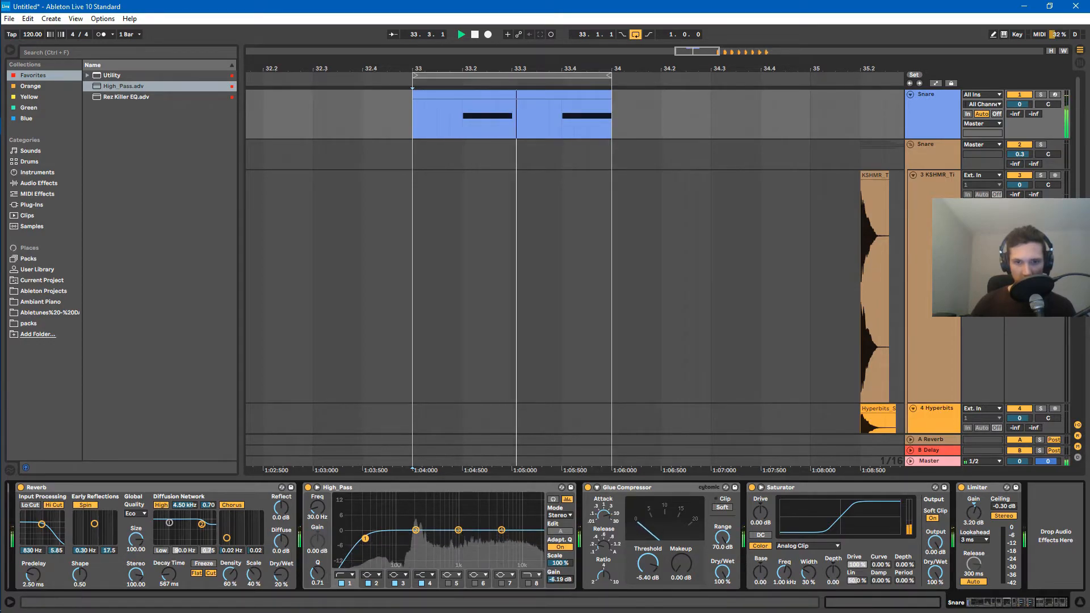
# - Set the Glue Compressor's threshold to -28.3 dB and makeup to 5.08 dB, and the High_Pass output gain to -9.00 dB
pyautogui.moveTo(648, 564); pyautogui.dragTo(647, 601)
pyautogui.moveTo(681, 563); pyautogui.dragTo(681, 540)
pyautogui.moveTo(560, 579); pyautogui.dragTo(561, 571)
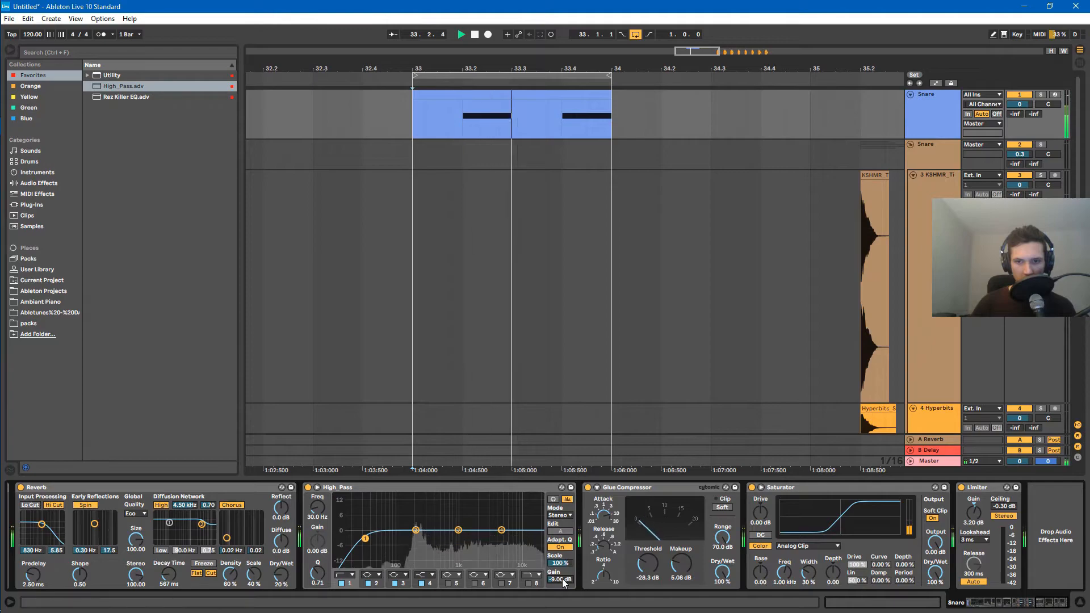
# - Add a Utility between the Glue Compressor and the second Saturator and set its gain to 9 dB
pyautogui.click(118, 88)
pyautogui.moveTo(113, 76); pyautogui.dragTo(686, 524)
pyautogui.click(1062, 603)
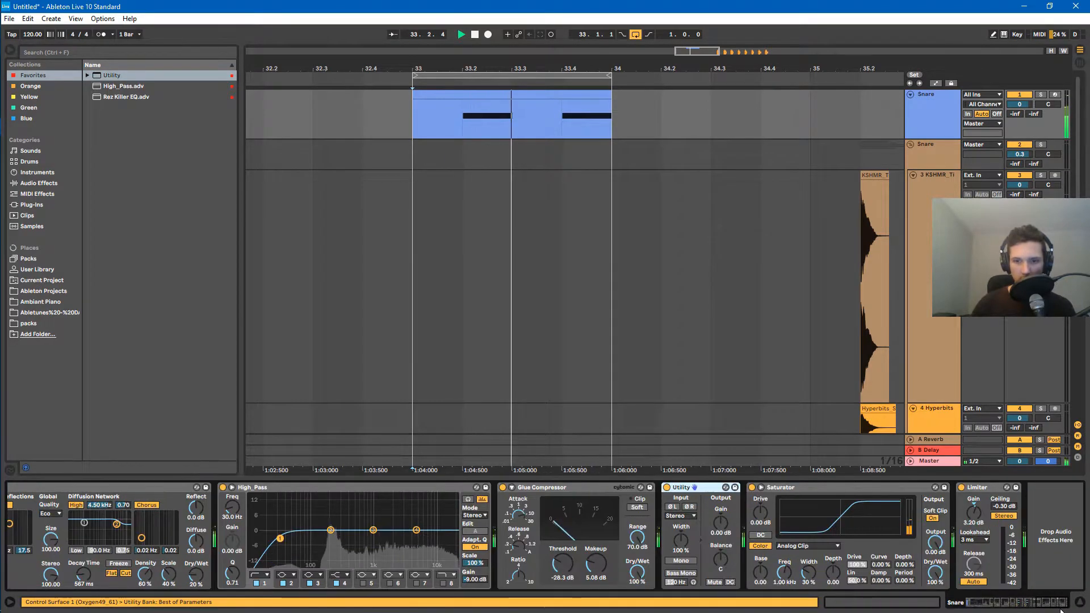
pyautogui.click(721, 533)
pyautogui.write('9')
pyautogui.press('Return')
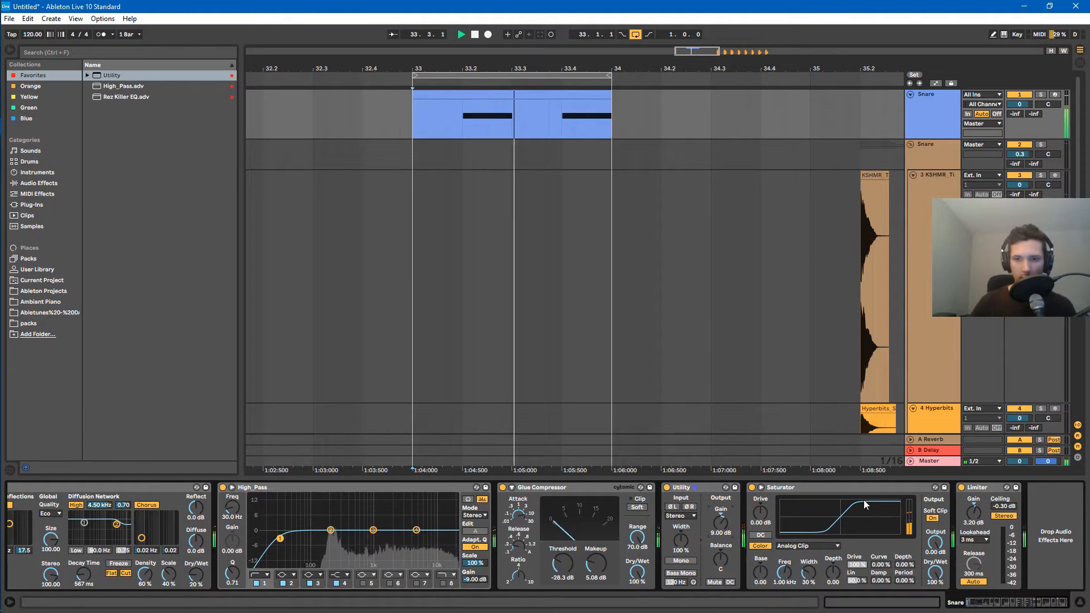
# - Shape the High_Pass EQ with its low cut at 225 Hz and Q 1.43, and set the Glue Compressor's threshold to -21.0 dB with 4.76 dB makeup
pyautogui.moveTo(1022, 603); pyautogui.dragTo(1045, 603)
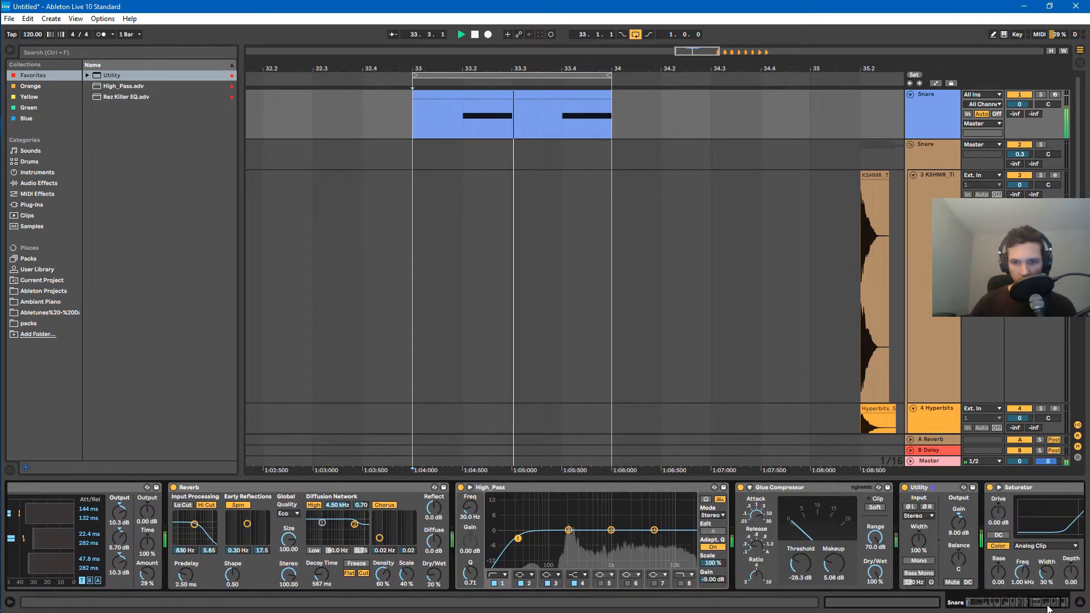
pyautogui.moveTo(518, 538); pyautogui.dragTo(599, 538)
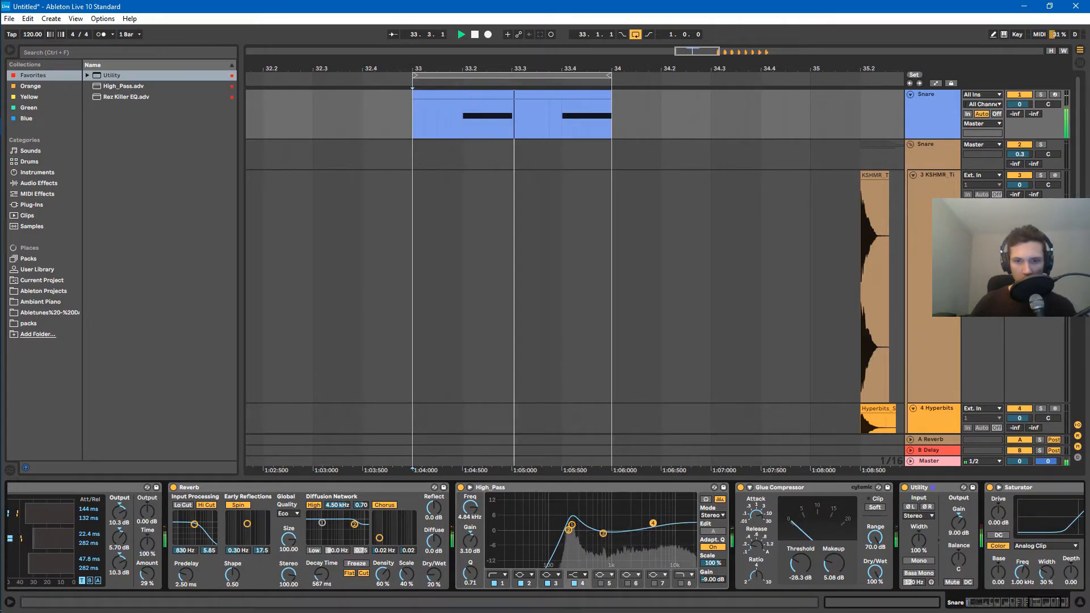
pyautogui.click(571, 525)
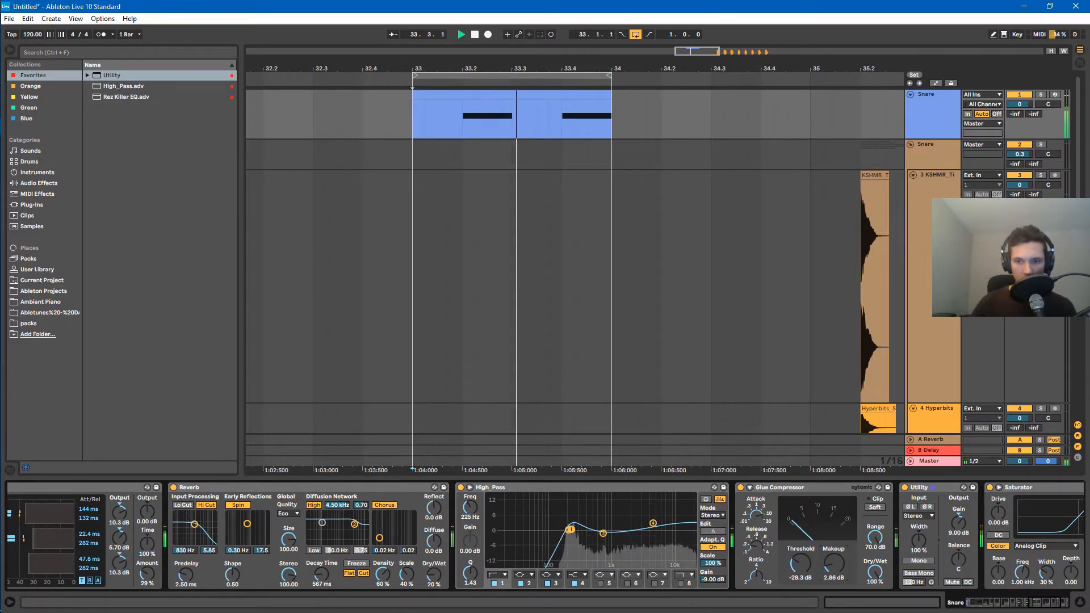
pyautogui.moveTo(806, 571); pyautogui.dragTo(806, 593)
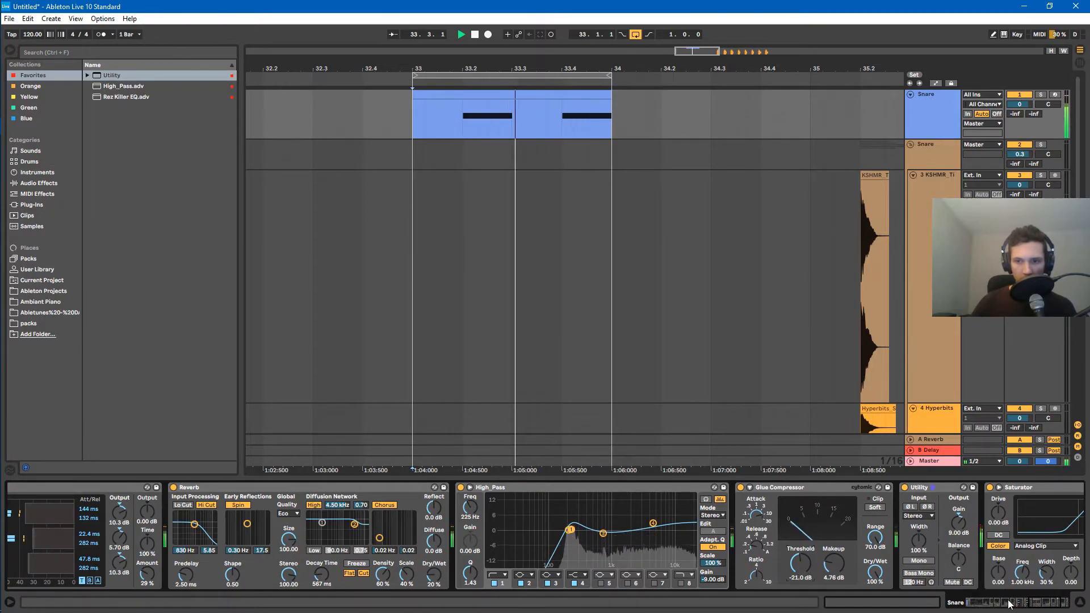
# - Insert a default Vocoder from the audio effects between the second OTT and the Reverb
pyautogui.moveTo(1010, 607)
pyautogui.mouseDown()
pyautogui.moveTo(927, 609)
pyautogui.moveTo(1018, 610)
pyautogui.mouseUp()
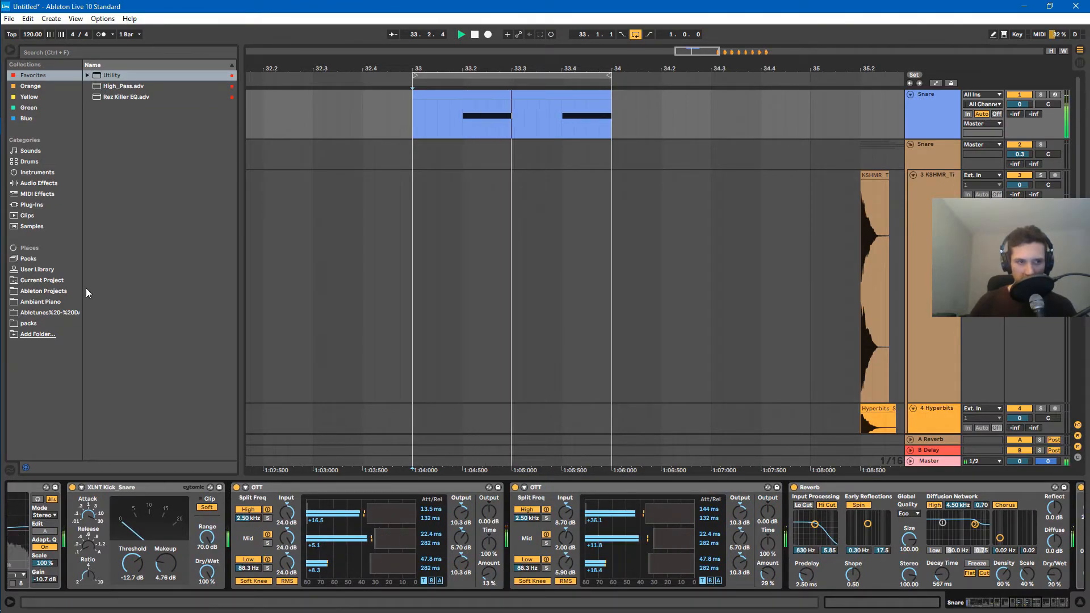
pyautogui.click(26, 206)
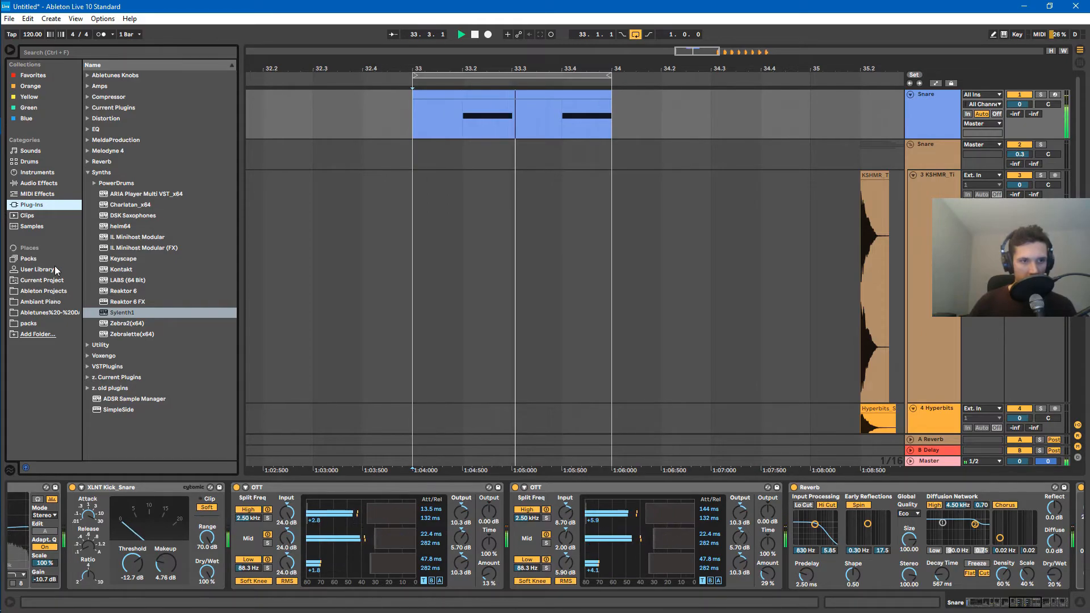
pyautogui.click(39, 183)
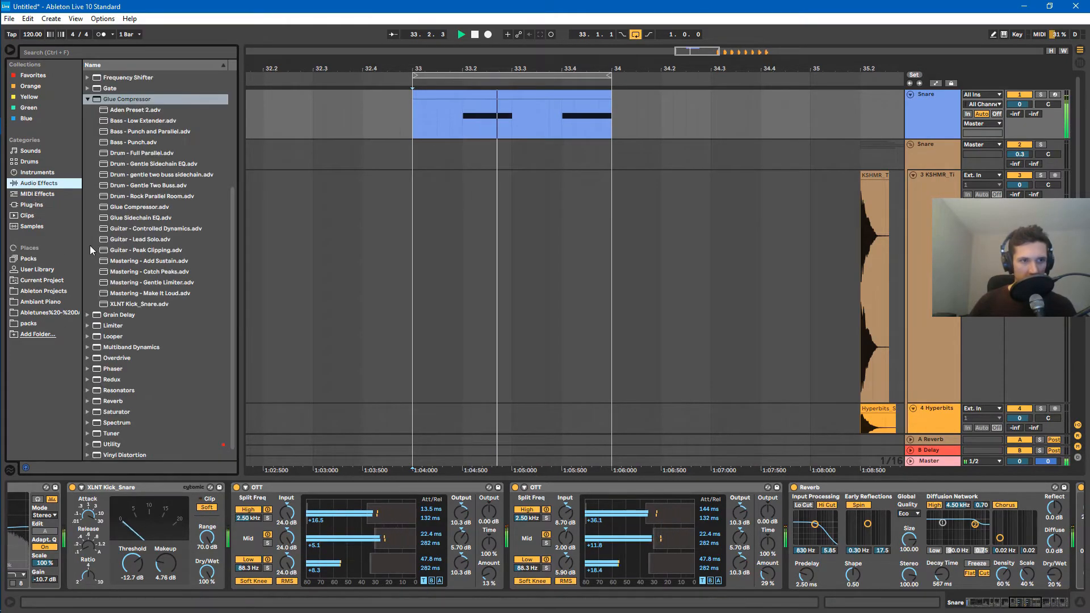
pyautogui.click(87, 454)
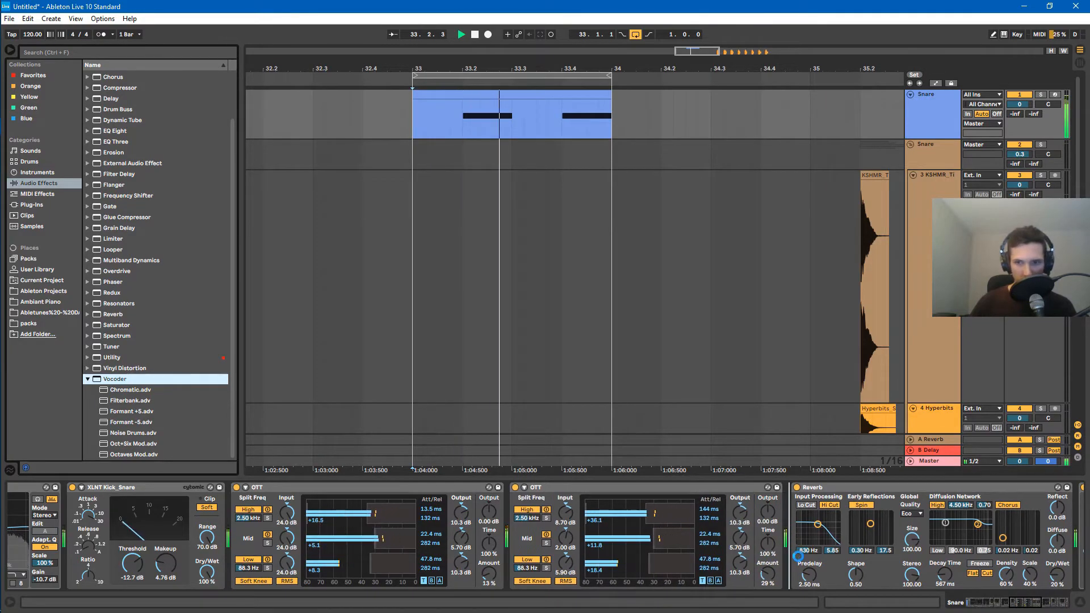
pyautogui.moveTo(1022, 603)
pyautogui.mouseDown()
pyautogui.moveTo(1047, 608)
pyautogui.moveTo(1030, 608)
pyautogui.mouseUp()
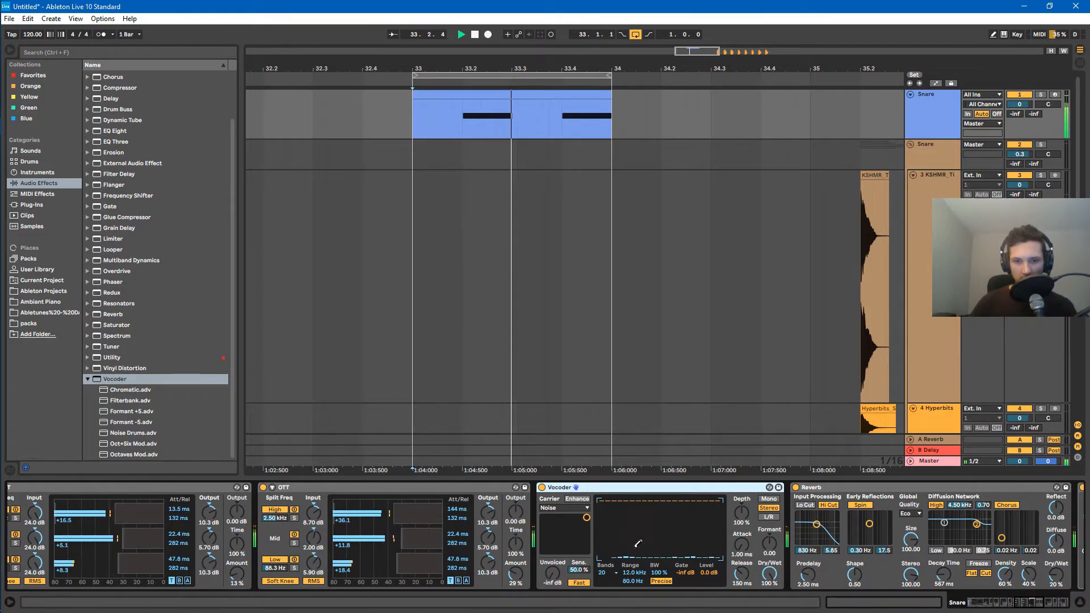
# - Reduce the Vocoder to 4 bands and redraw their levels, with the first and third lower than the second and fourth
pyautogui.click(608, 572)
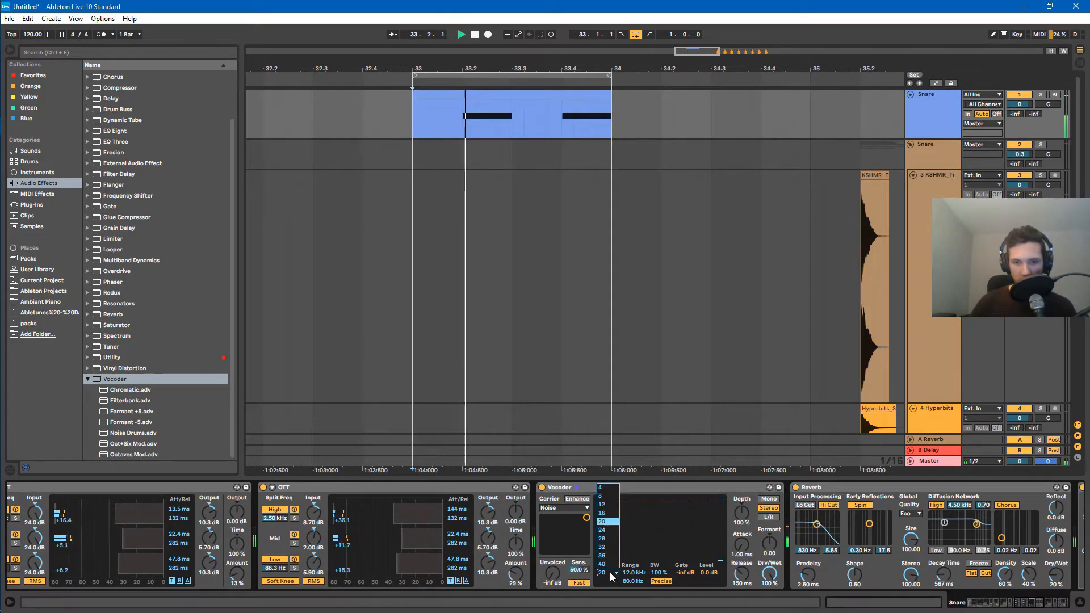
pyautogui.click(612, 488)
pyautogui.moveTo(625, 501); pyautogui.dragTo(625, 528)
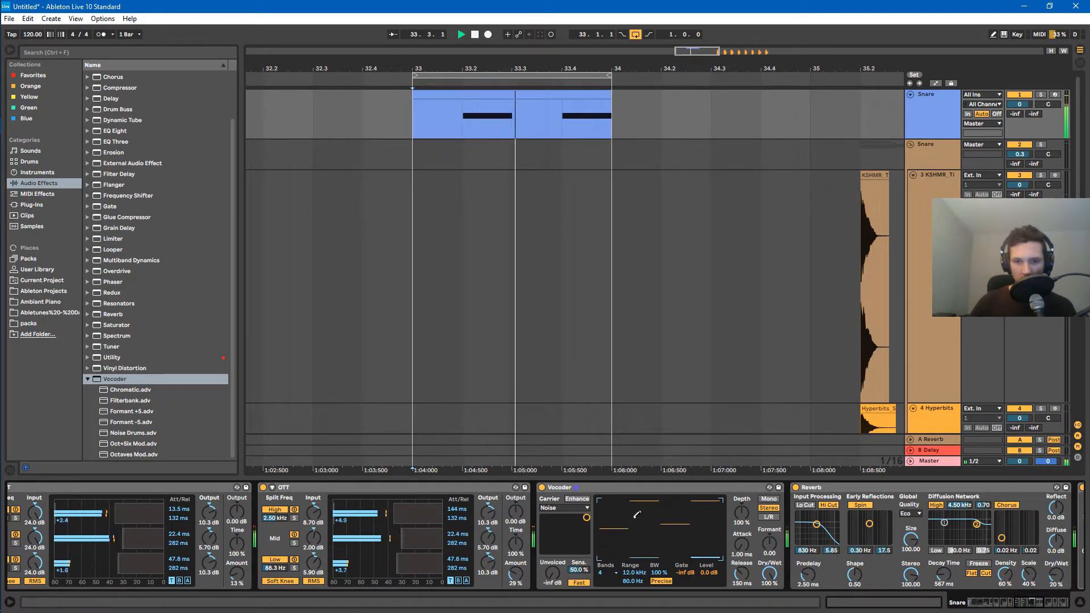
pyautogui.moveTo(685, 507)
pyautogui.mouseDown()
pyautogui.moveTo(709, 536)
pyautogui.moveTo(717, 503)
pyautogui.moveTo(713, 513)
pyautogui.mouseUp()
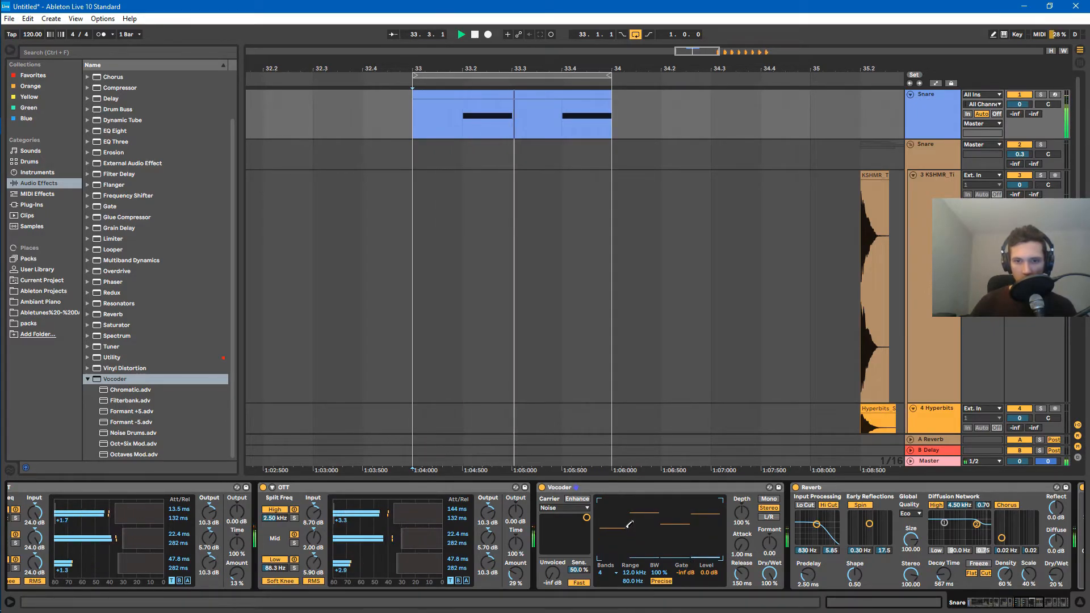
pyautogui.moveTo(649, 513); pyautogui.dragTo(649, 509)
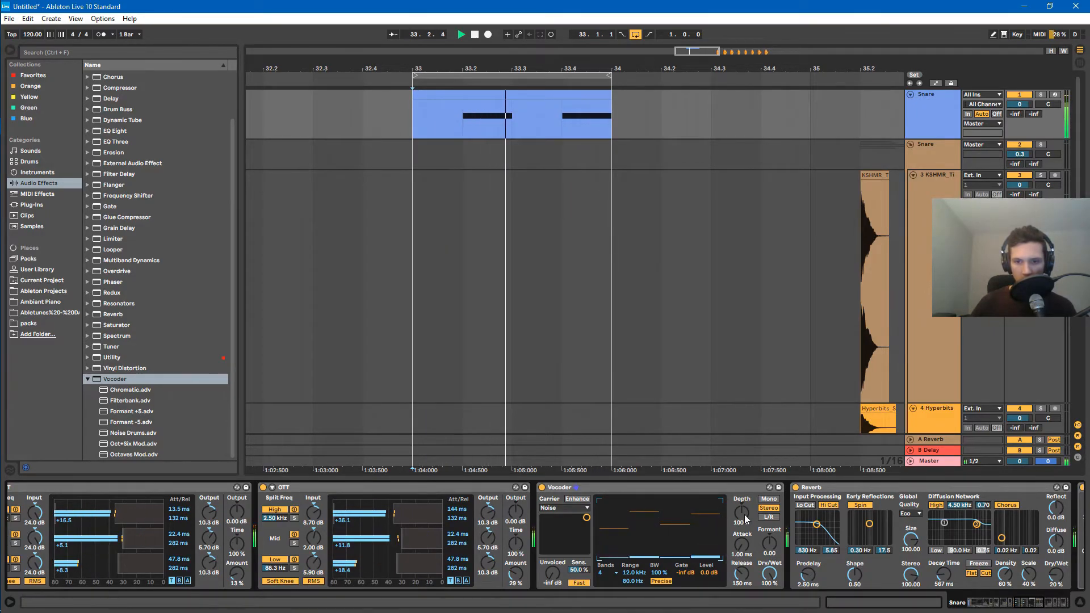
# - Set the Vocoder's formant to -6.60 and dry/wet to 17.2%, and raise the second OTT's low band output to 16.9 dB
pyautogui.moveTo(770, 544); pyautogui.dragTo(769, 551)
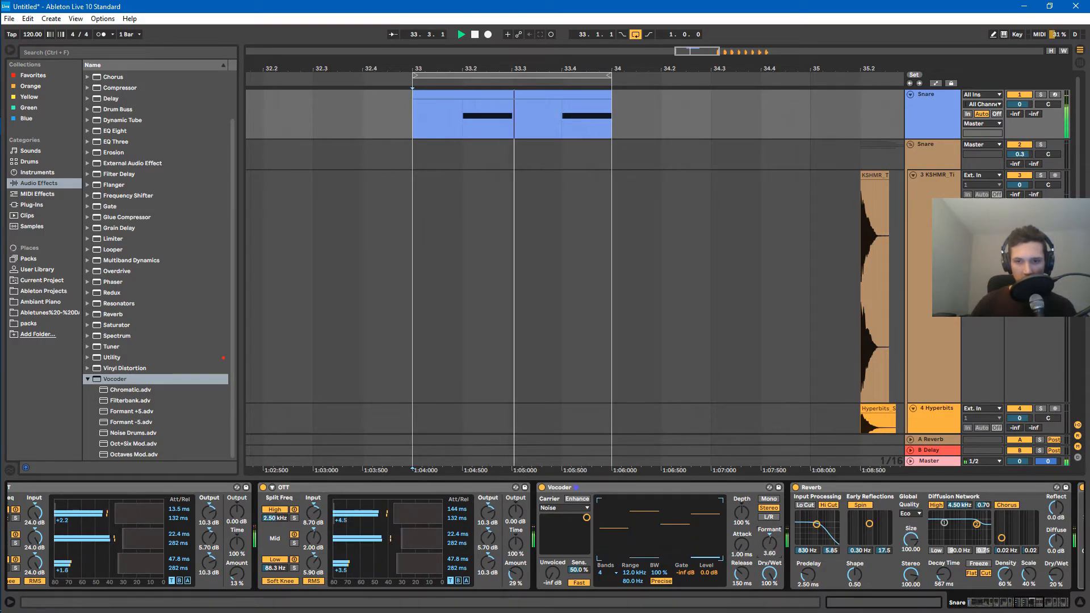
pyautogui.moveTo(769, 545); pyautogui.dragTo(769, 536)
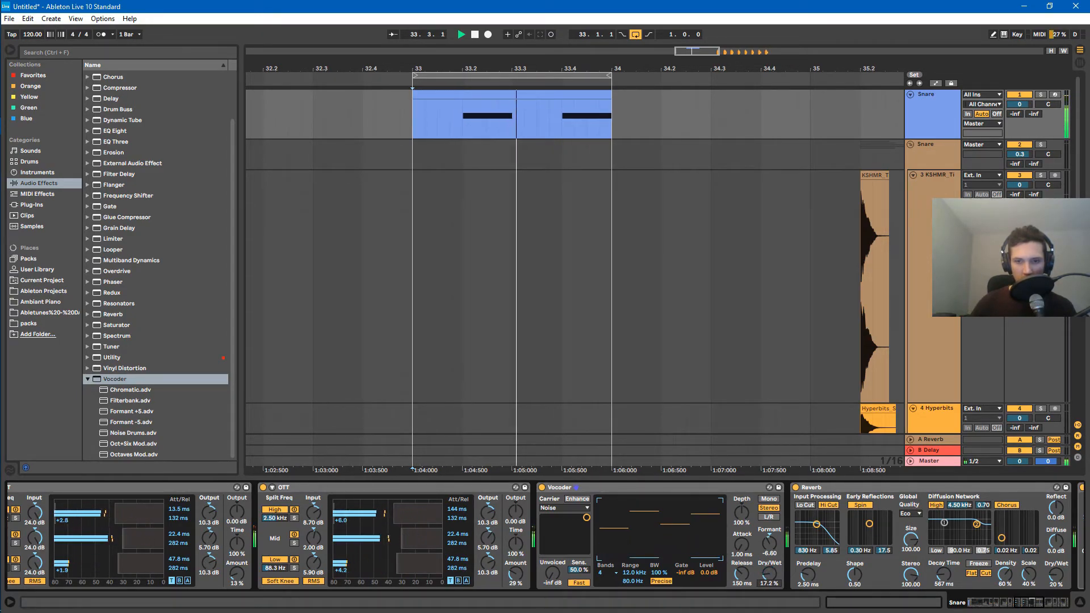
pyautogui.moveTo(1020, 603)
pyautogui.mouseDown()
pyautogui.moveTo(1058, 609)
pyautogui.moveTo(975, 609)
pyautogui.moveTo(1012, 611)
pyautogui.mouseUp()
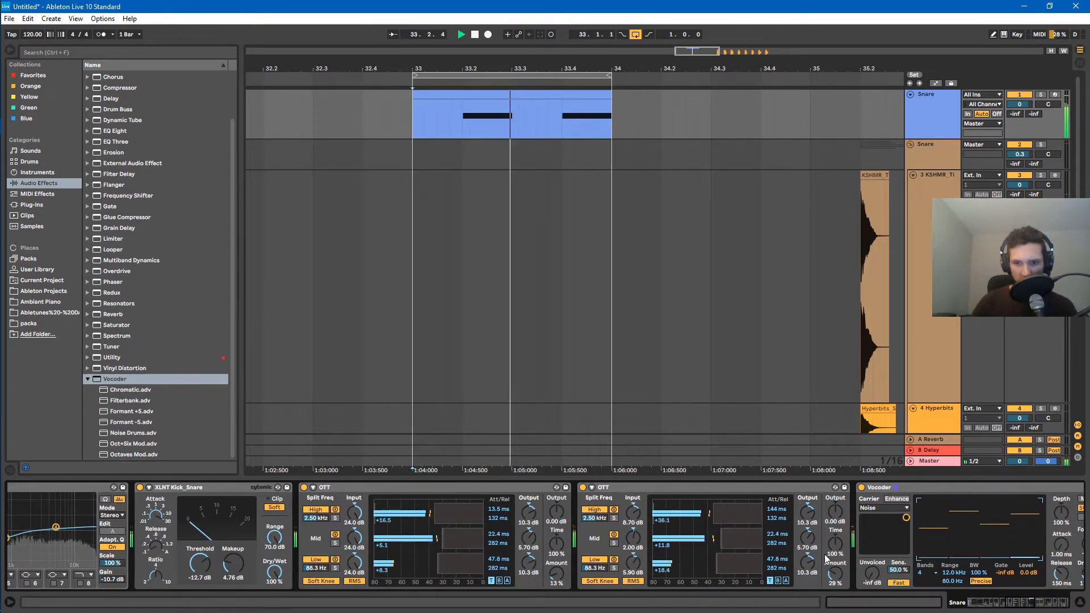
pyautogui.moveTo(809, 563); pyautogui.dragTo(809, 548)
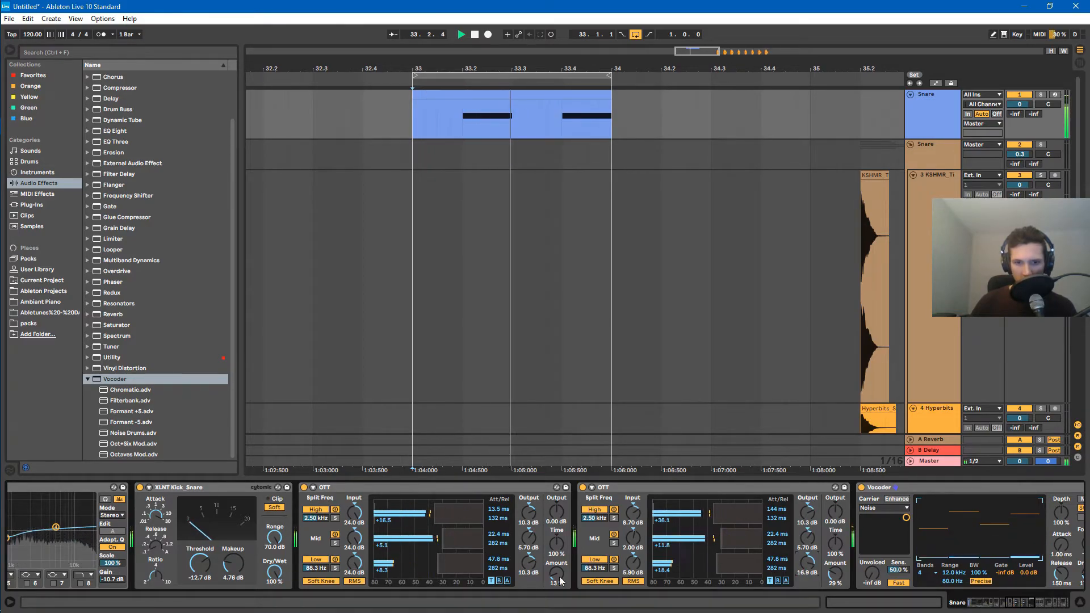
# - Insert the Kuassa basiQ EQ plug-in between the High_Pass EQ and the Glue Compressor and move its window over the arrangement
pyautogui.moveTo(1026, 604); pyautogui.dragTo(1059, 610)
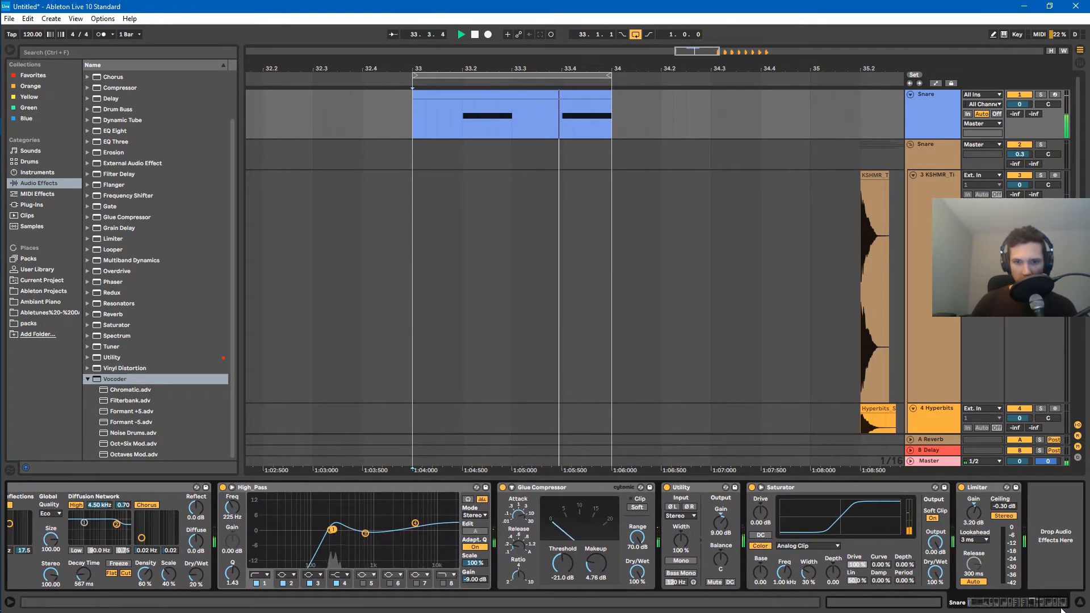
pyautogui.click(32, 204)
pyautogui.click(94, 129)
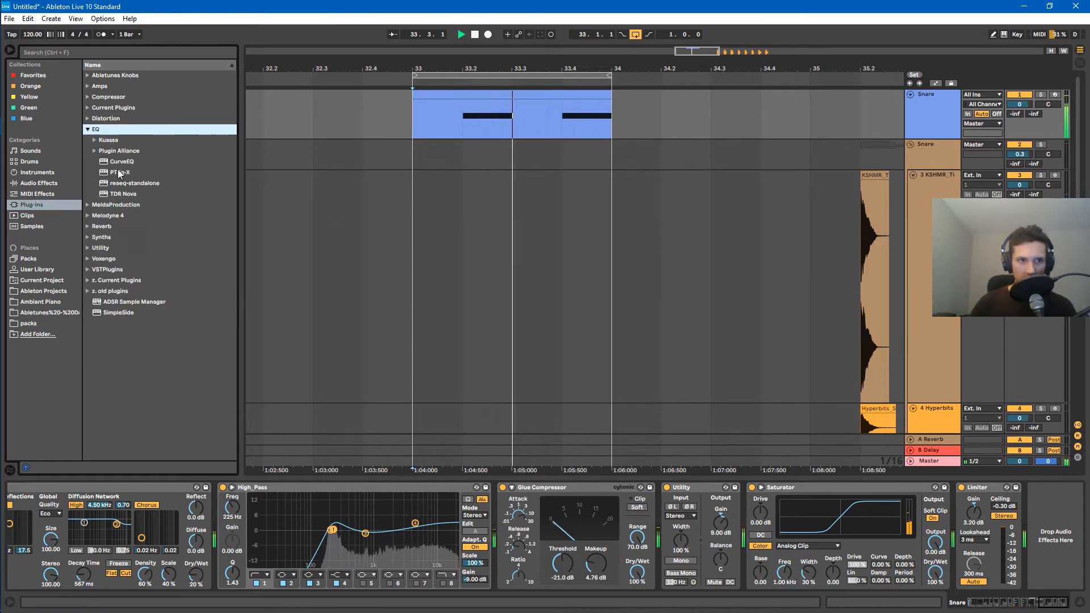
pyautogui.click(94, 139)
pyautogui.moveTo(122, 150)
pyautogui.mouseDown()
pyautogui.moveTo(608, 553)
pyautogui.moveTo(488, 538)
pyautogui.mouseUp()
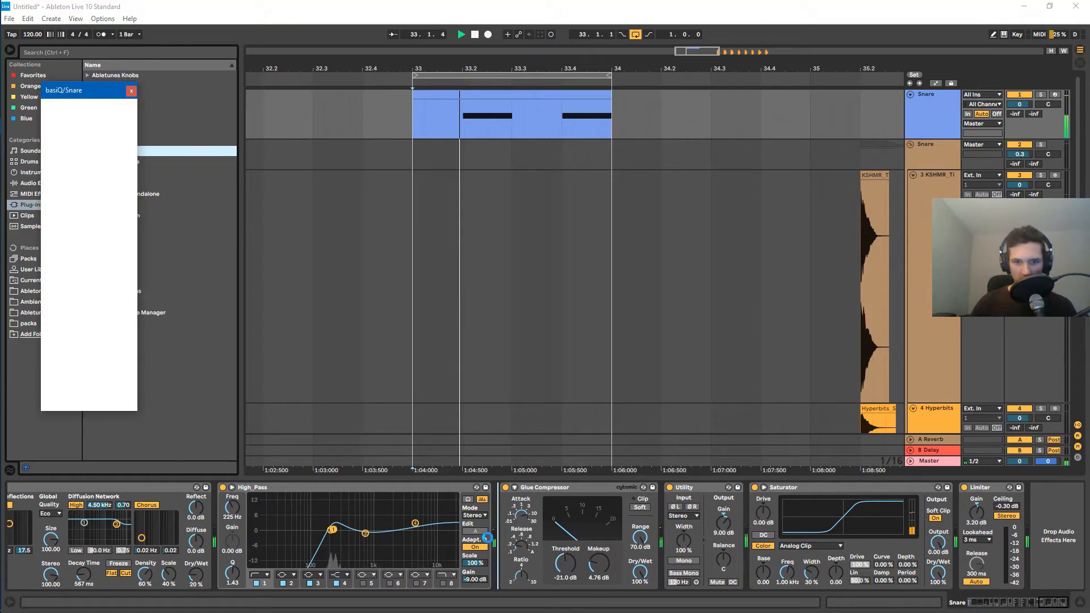
pyautogui.moveTo(73, 91); pyautogui.dragTo(448, 155)
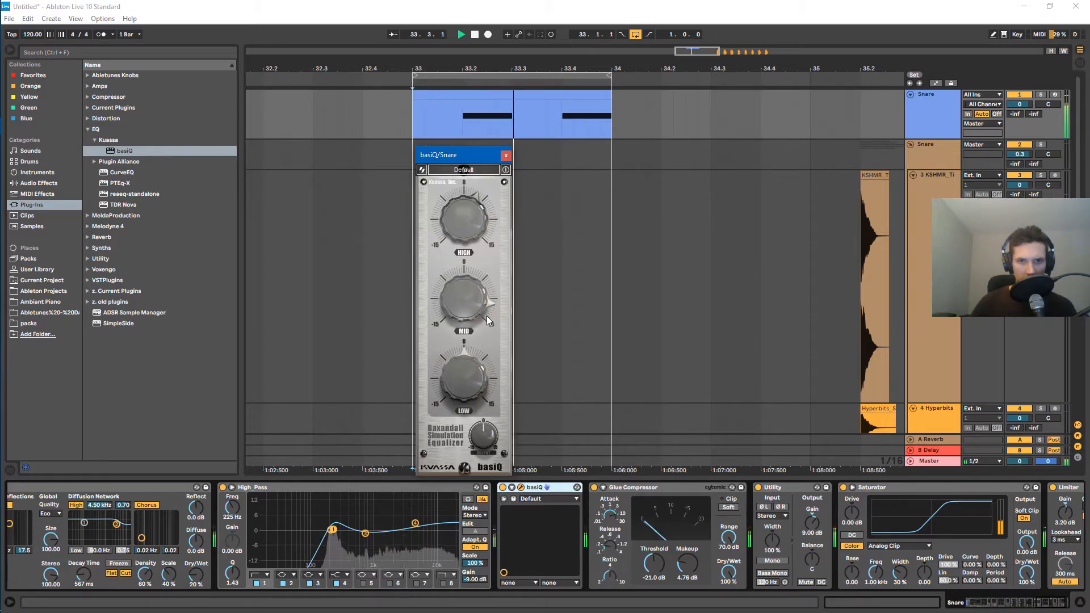
# - Boost the Mid, High and Low bands of basiQ, close its window and compare the sound with the plug-in bypassed
pyautogui.moveTo(486, 335)
pyautogui.mouseDown()
pyautogui.moveTo(476, 374)
pyautogui.moveTo(476, 334)
pyautogui.mouseUp()
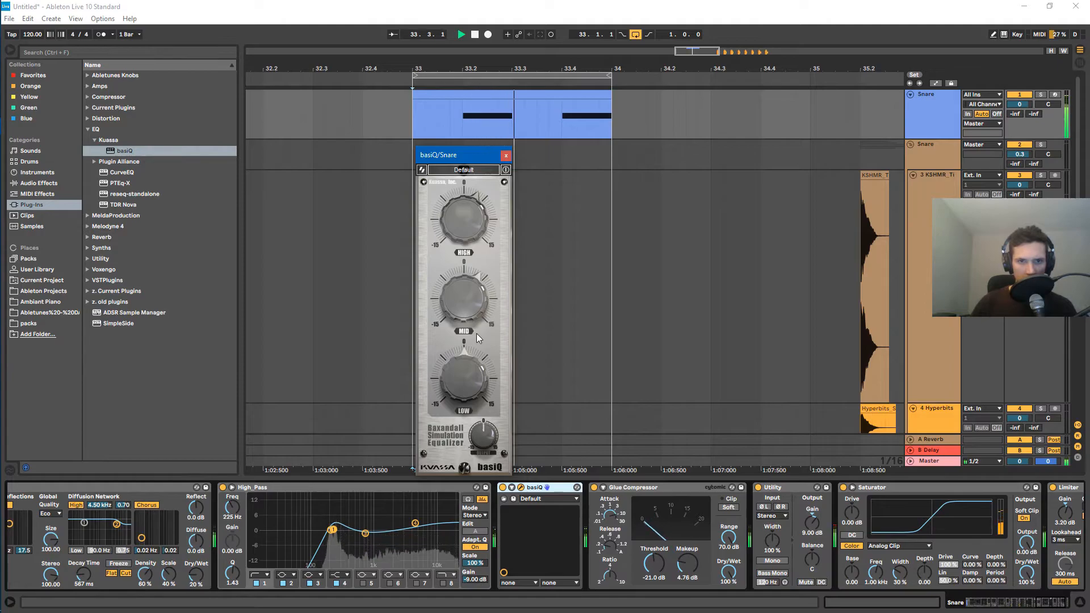
pyautogui.moveTo(484, 262)
pyautogui.mouseDown()
pyautogui.moveTo(472, 332)
pyautogui.moveTo(478, 273)
pyautogui.mouseUp()
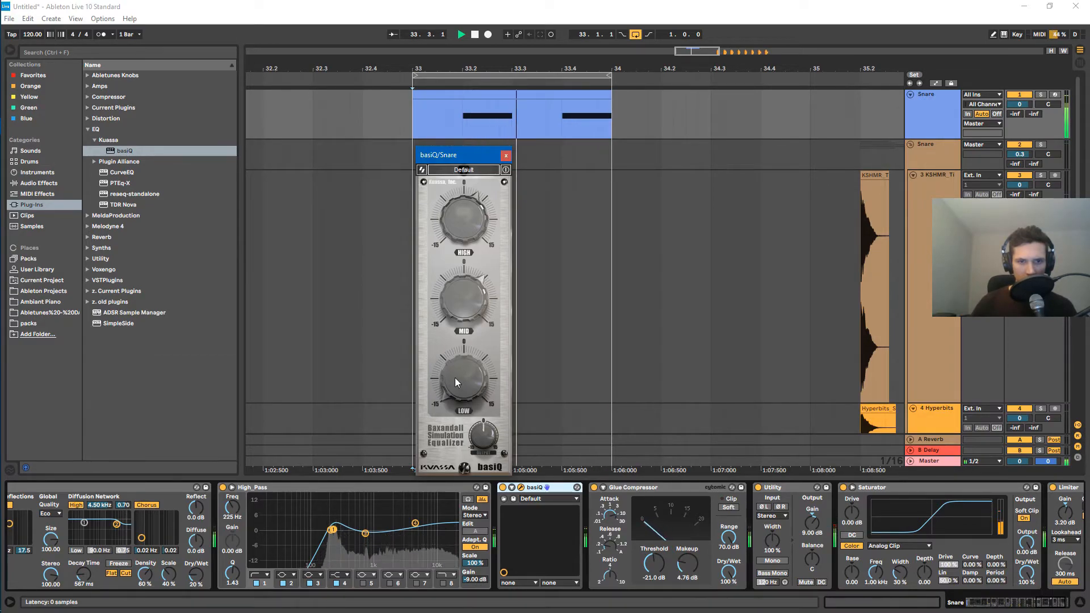
pyautogui.moveTo(466, 375); pyautogui.dragTo(469, 318)
pyautogui.moveTo(469, 382); pyautogui.dragTo(475, 422)
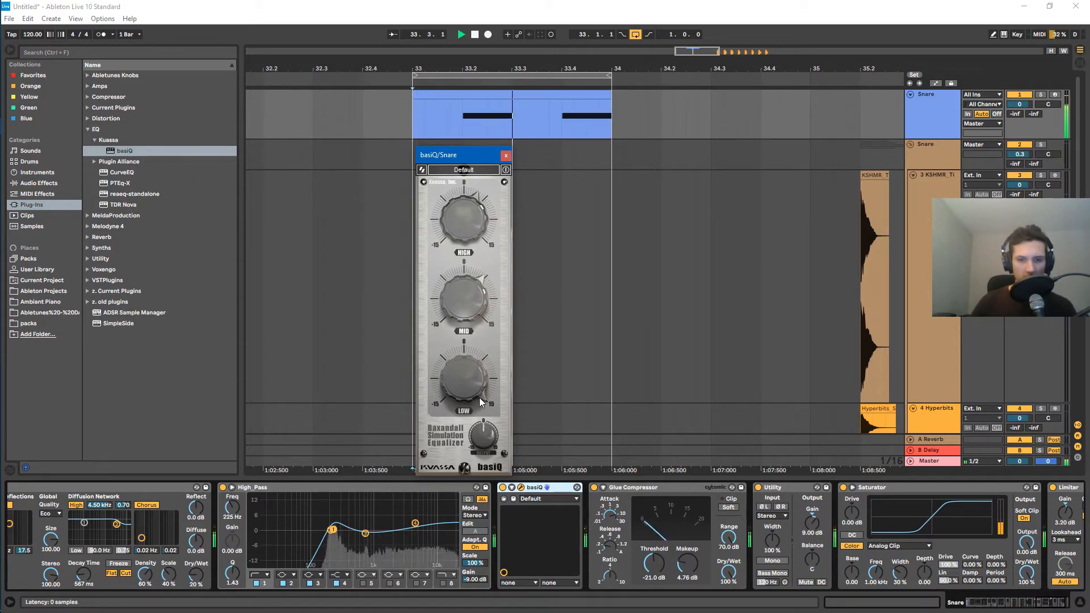
pyautogui.click(506, 157)
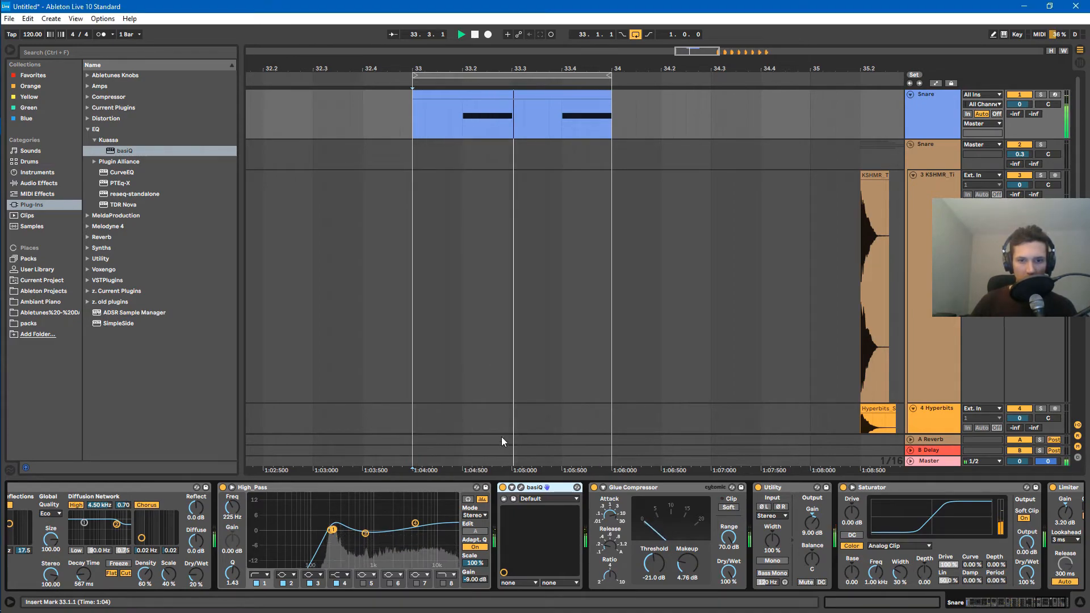
pyautogui.click(502, 488)
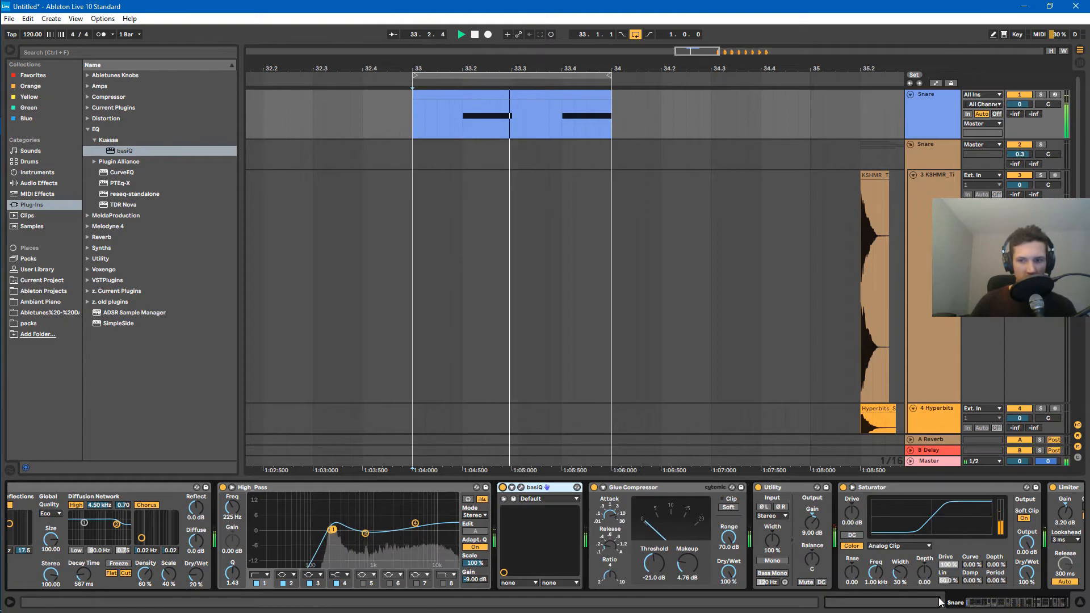
# - Set the last Saturator's drive to 6.29 dB and move the high cut of the Low chain's EQ Eight to 599 Hz with Q 0.75
pyautogui.moveTo(1032, 603); pyautogui.dragTo(1072, 600)
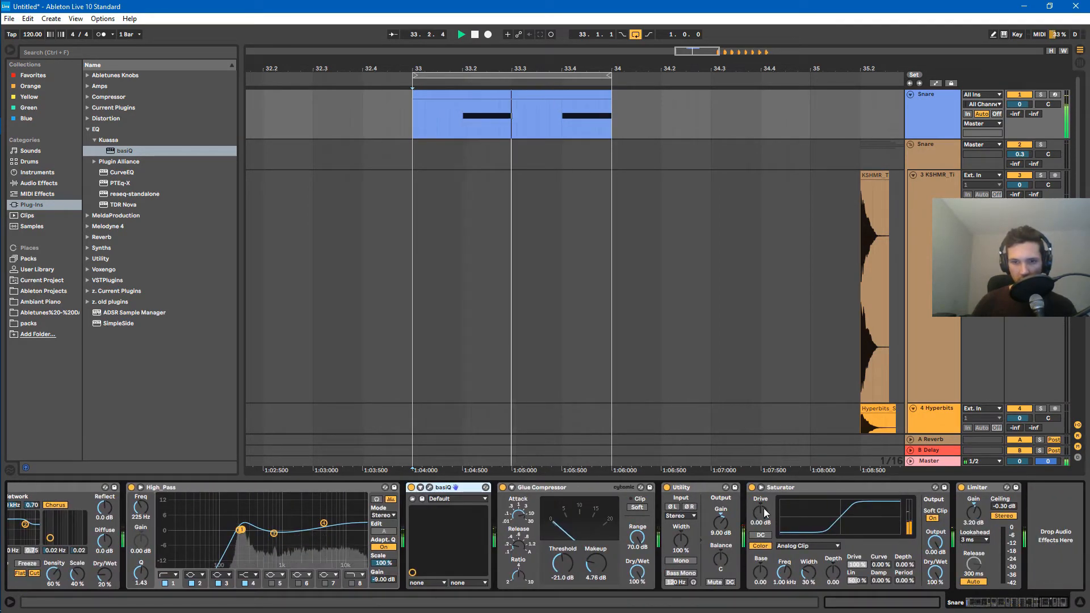
pyautogui.moveTo(760, 513)
pyautogui.mouseDown()
pyautogui.moveTo(761, 489)
pyautogui.moveTo(761, 516)
pyautogui.mouseUp()
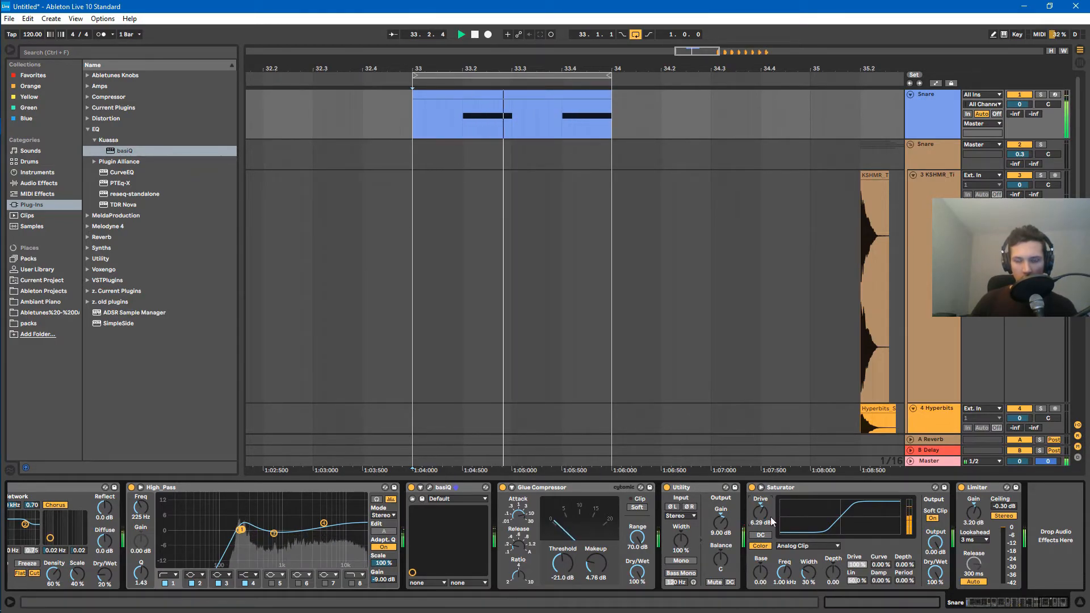
pyautogui.scroll(10, 941, 591)
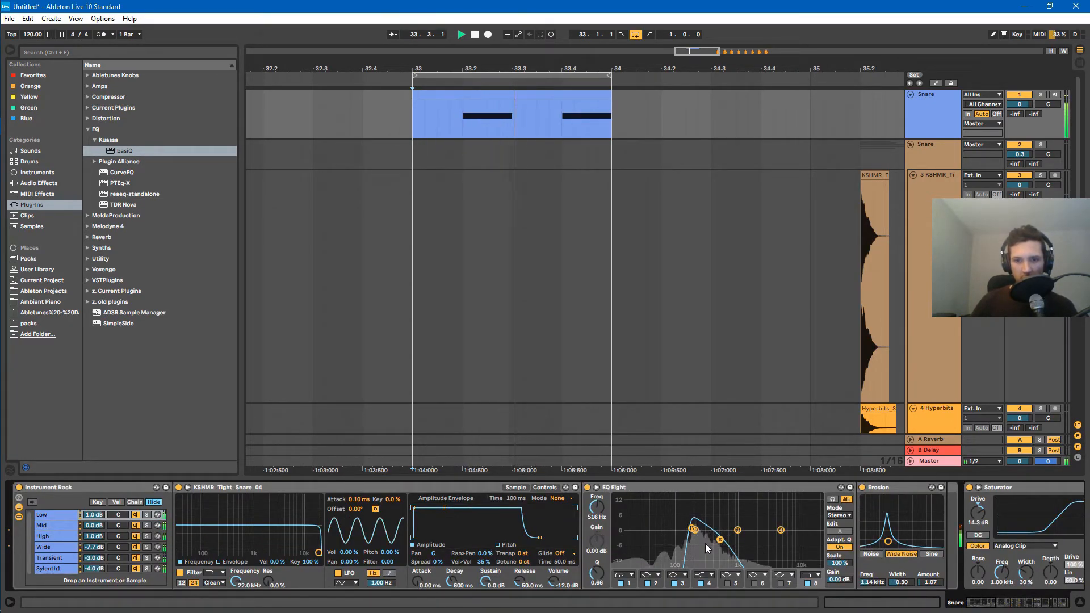
pyautogui.moveTo(720, 540)
pyautogui.mouseDown()
pyautogui.moveTo(798, 532)
pyautogui.moveTo(696, 537)
pyautogui.moveTo(724, 536)
pyautogui.mouseUp()
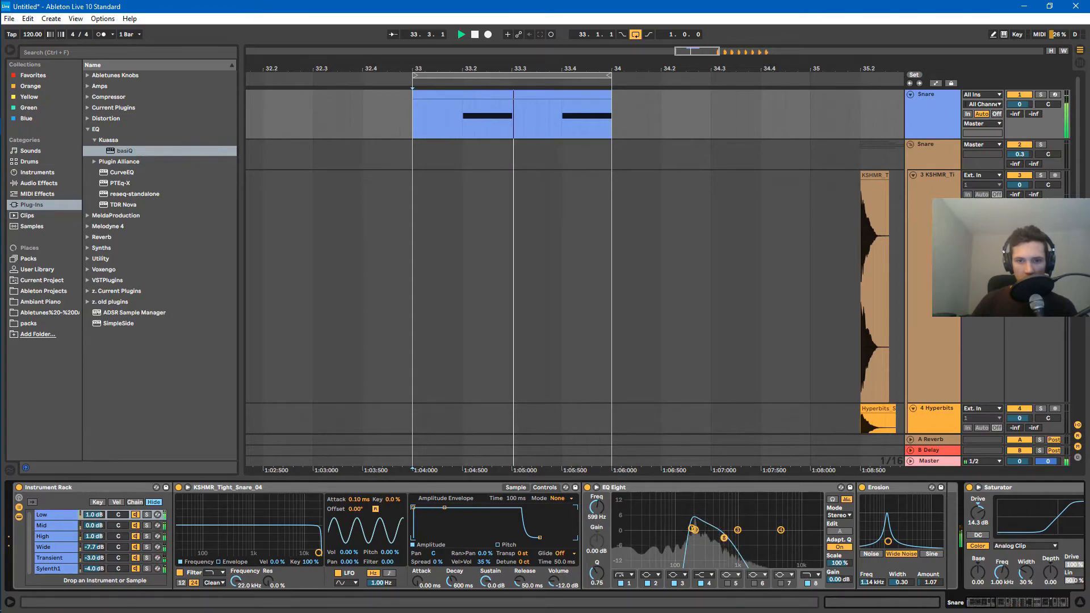
# - Lower the high cut in the Mid chain's EQ Eight and add a narrow cut of about -11.8 dB at 774 Hz with Q 8.93
pyautogui.click(43, 526)
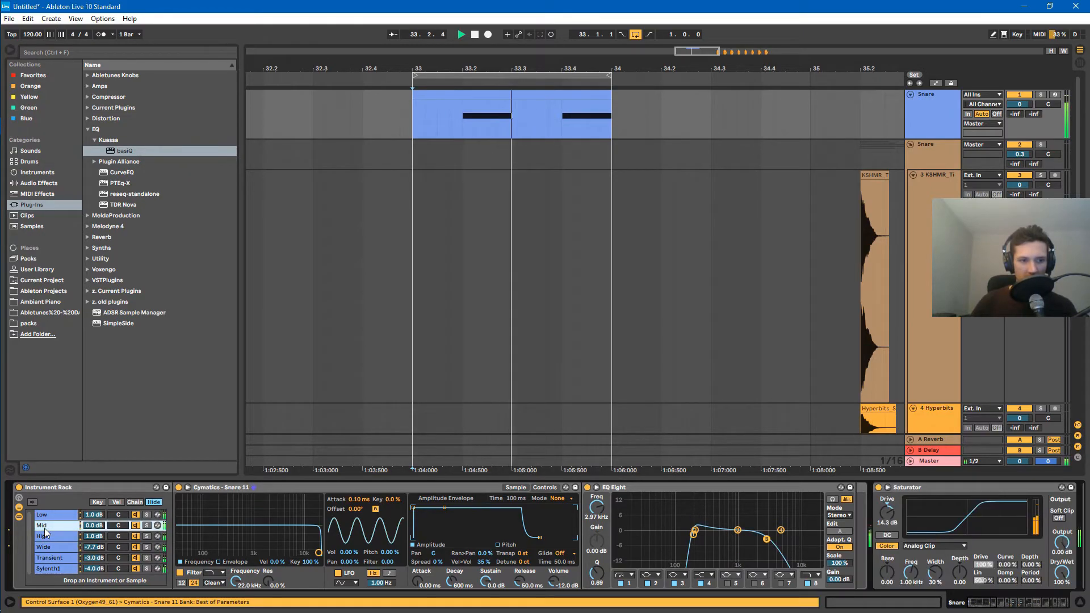
pyautogui.moveTo(767, 539); pyautogui.dragTo(729, 507)
pyautogui.click(738, 531)
pyautogui.moveTo(597, 576); pyautogui.dragTo(597, 522)
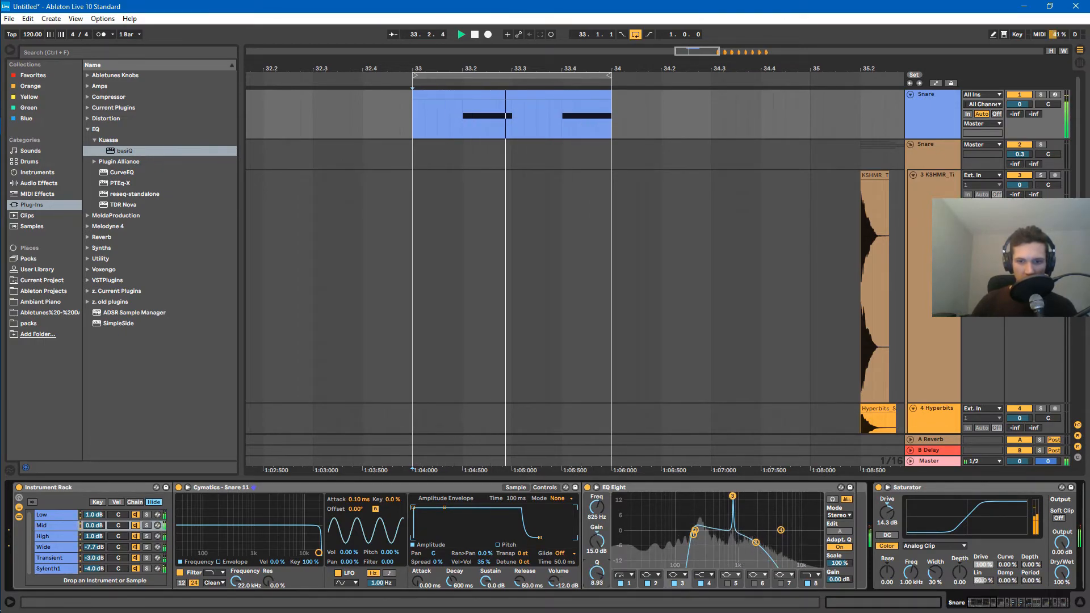
pyautogui.moveTo(732, 496); pyautogui.dragTo(731, 557)
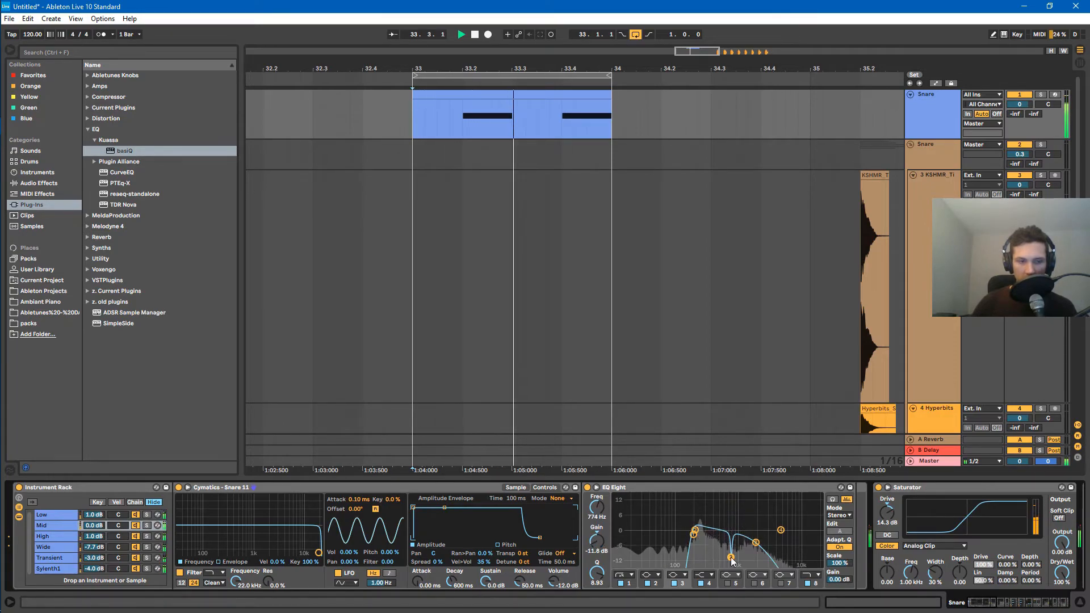
# - Solo the High chain and refine its EQ Eight curve by adjusting the low cut and rolling off the top end
pyautogui.click(143, 536)
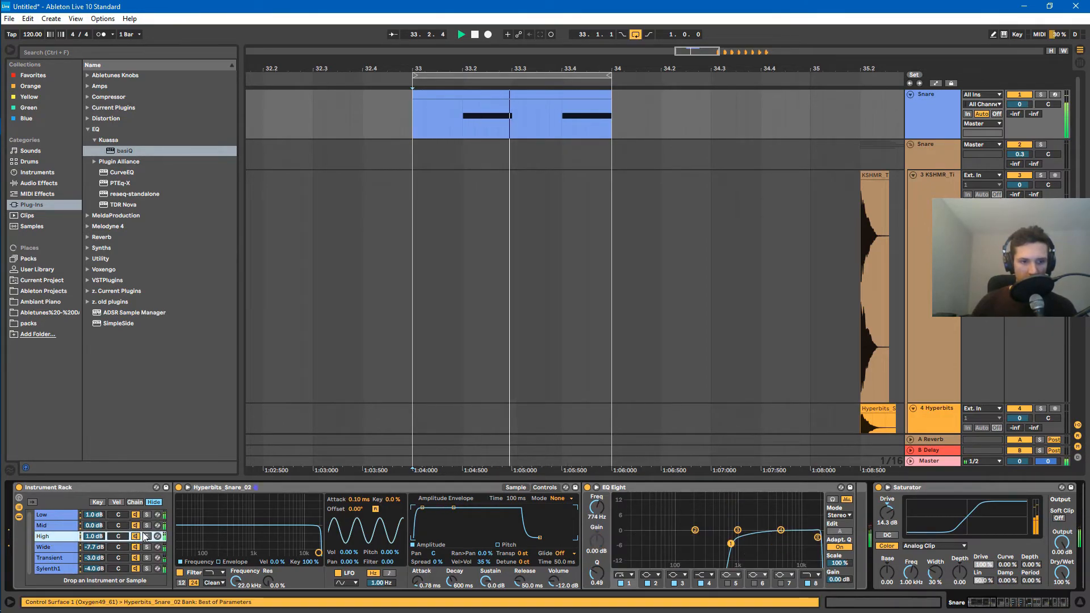
pyautogui.click(146, 537)
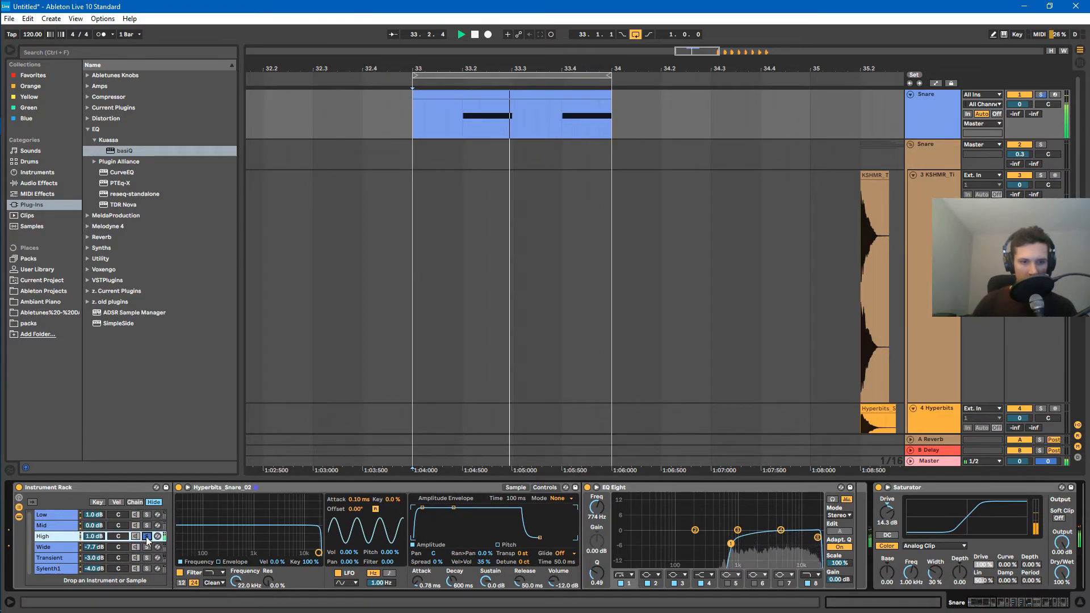
pyautogui.moveTo(731, 543); pyautogui.dragTo(793, 540)
# - Lower the Sylenth1 chain's volume to -7.4 dB in the Instrument Rack
pyautogui.click(51, 570)
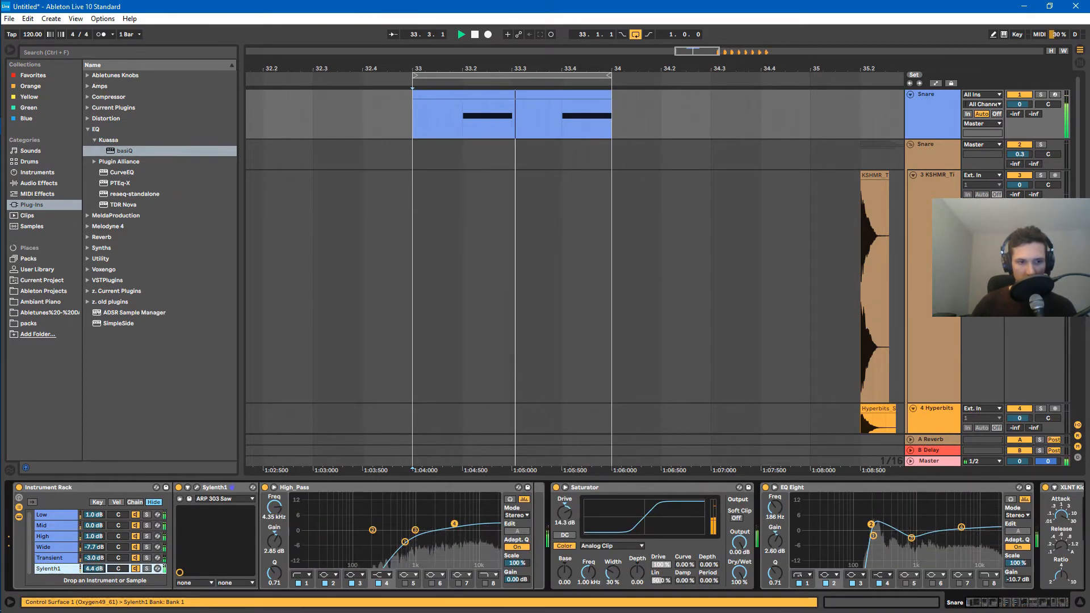
pyautogui.moveTo(94, 569); pyautogui.dragTo(94, 578)
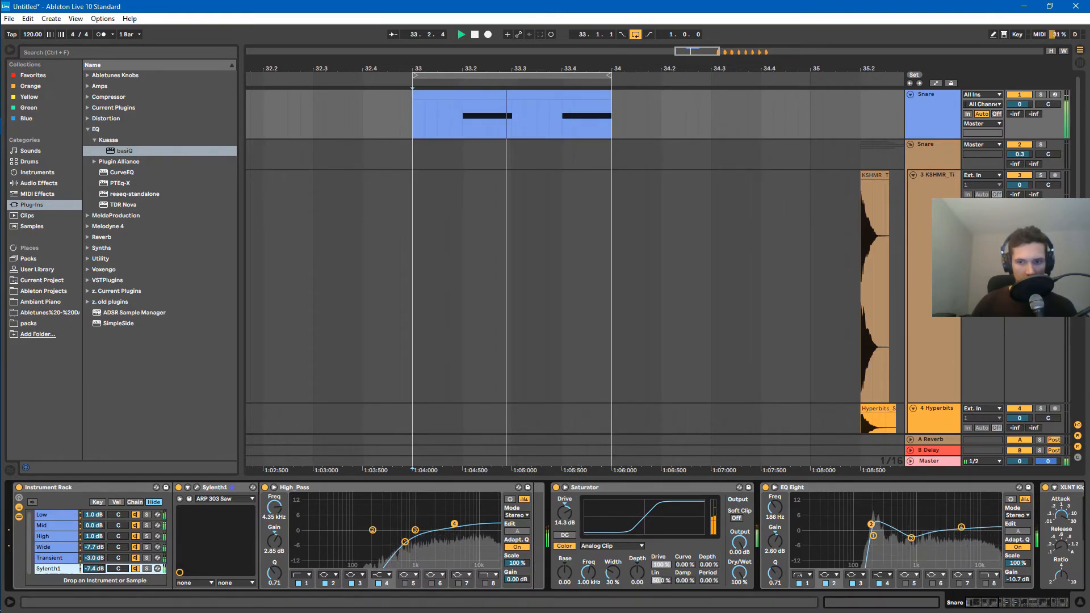
# - Insert the Rez Killer EQ preset between basiQ and the Glue Compressor and deactivate all its bands except band 2
pyautogui.click(1016, 603)
pyautogui.click(1055, 603)
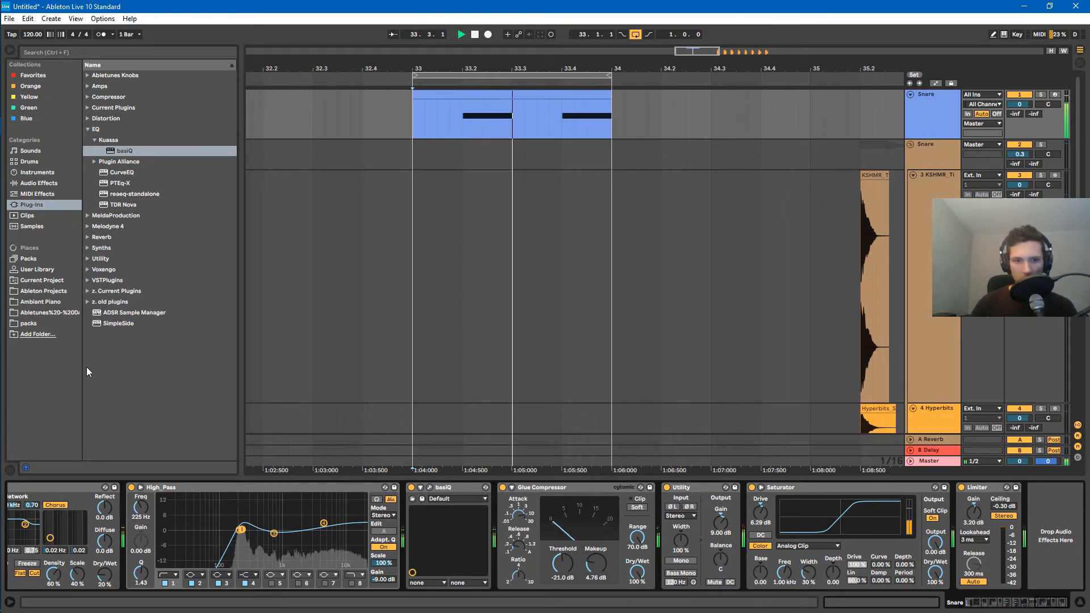
pyautogui.click(33, 75)
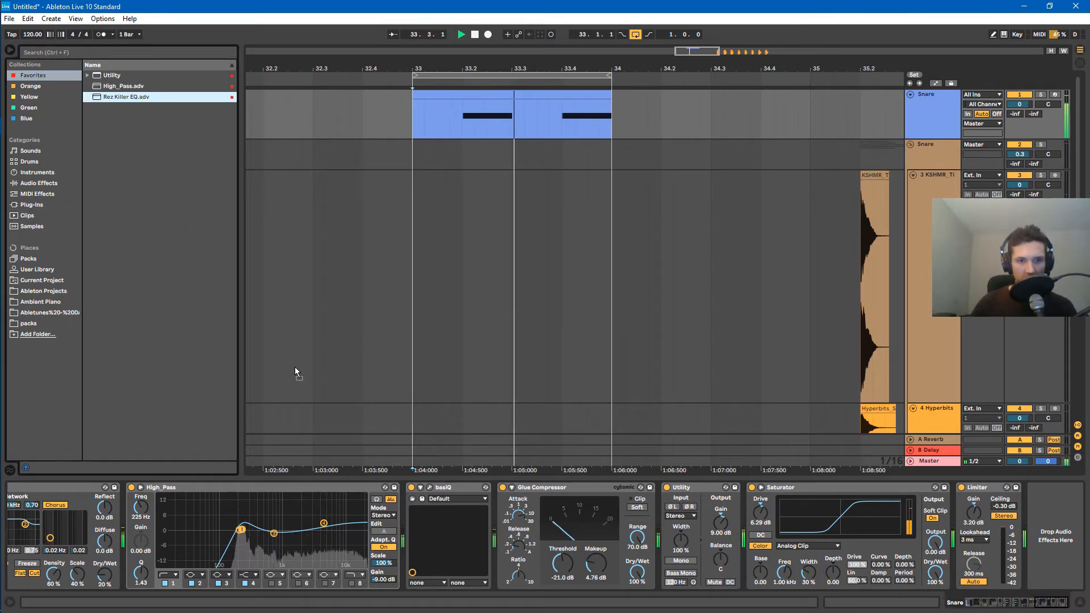
pyautogui.moveTo(437, 514); pyautogui.dragTo(568, 542)
pyautogui.click(589, 583)
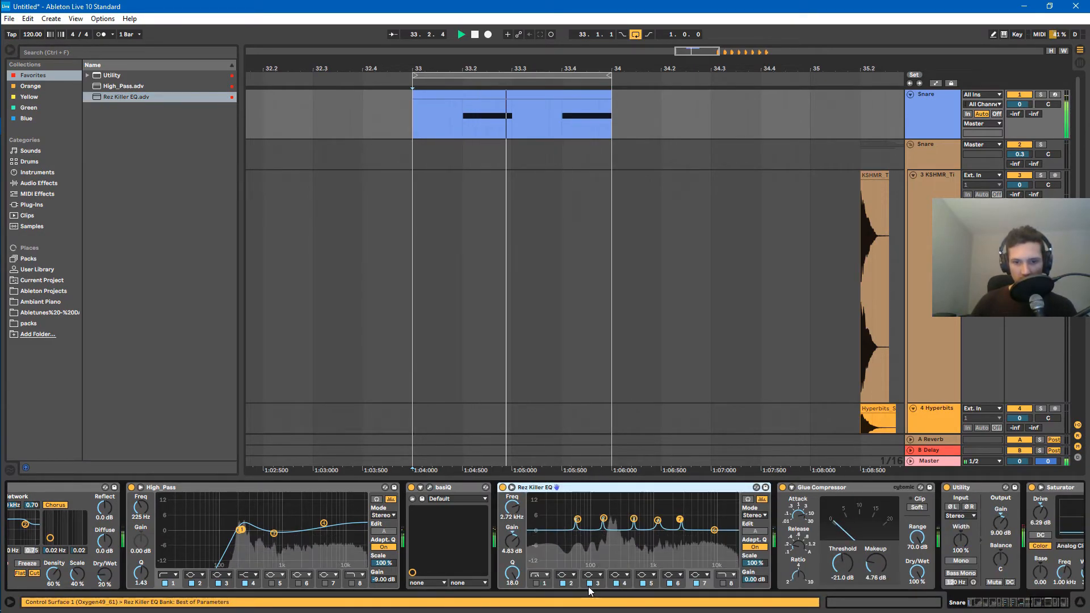
pyautogui.click(616, 584)
pyautogui.click(670, 583)
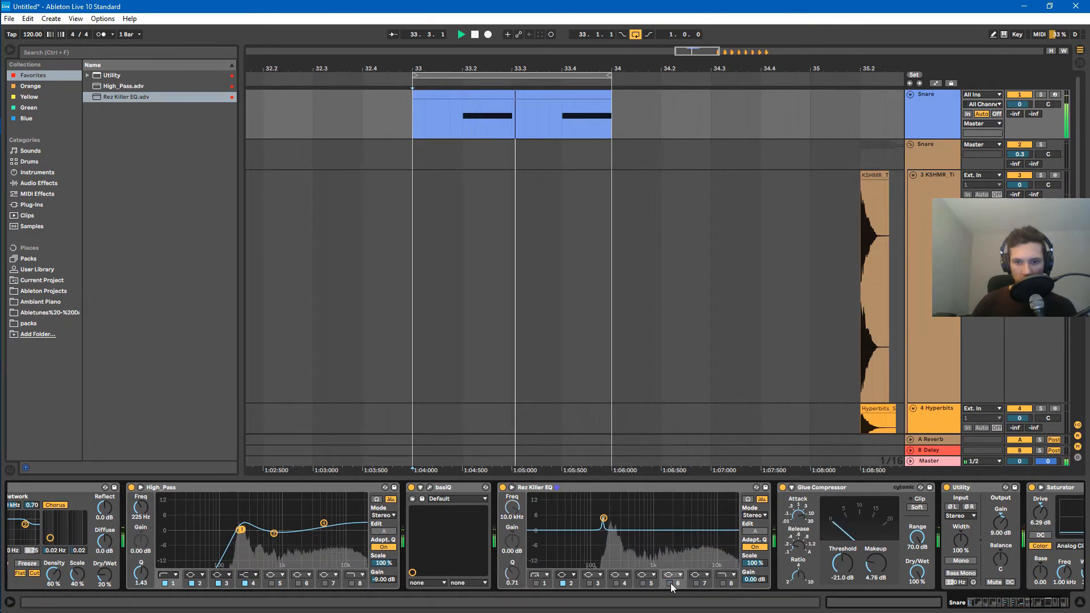
# - Sweep Rez Killer EQ for resonances, make three narrow cuts including -2.86 dB at 918 Hz and 1.47 kHz, and compare with it bypassed
pyautogui.moveTo(604, 518); pyautogui.dragTo(613, 496)
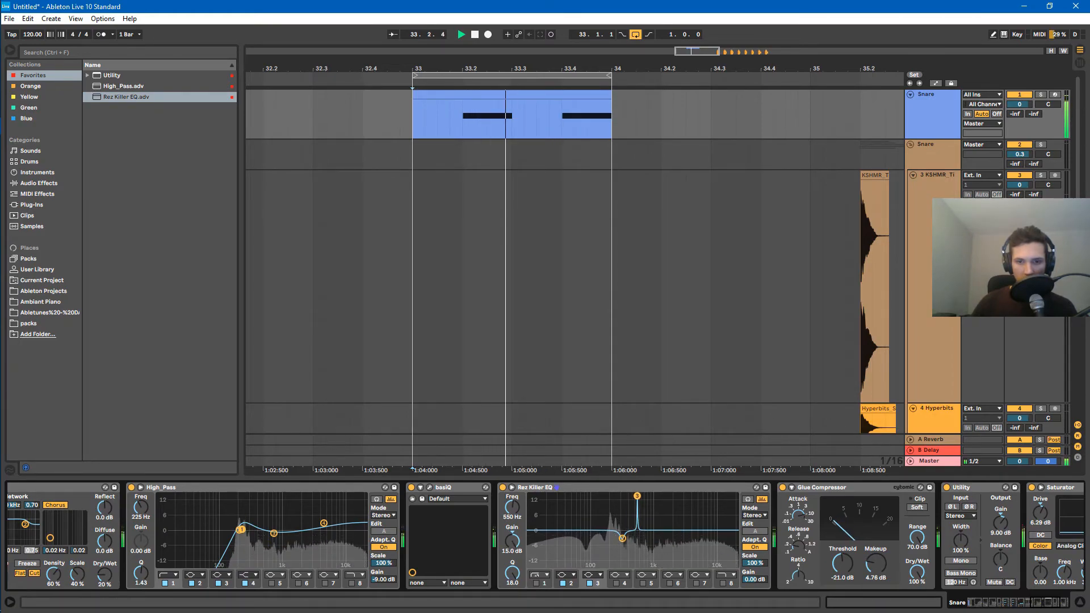
pyautogui.moveTo(637, 496); pyautogui.dragTo(663, 500)
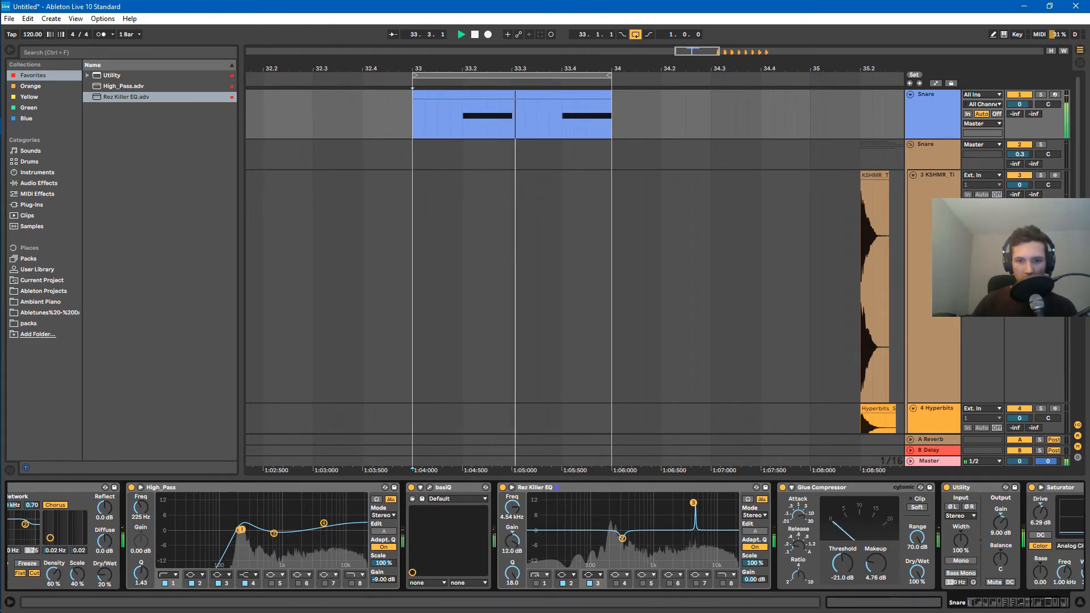
pyautogui.moveTo(699, 504); pyautogui.dragTo(696, 504)
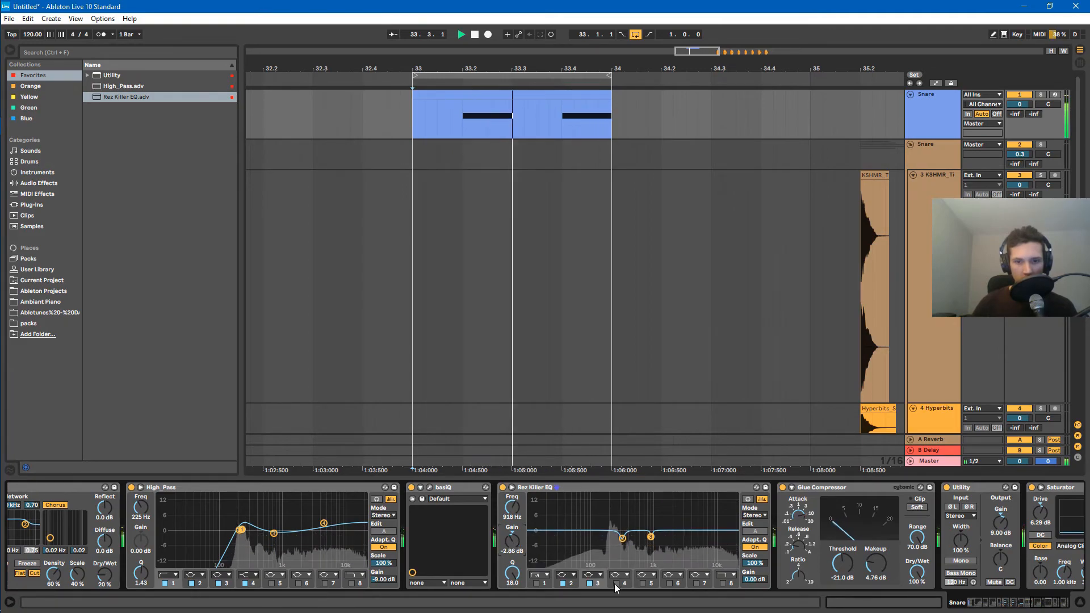
pyautogui.moveTo(660, 523); pyautogui.dragTo(662, 496)
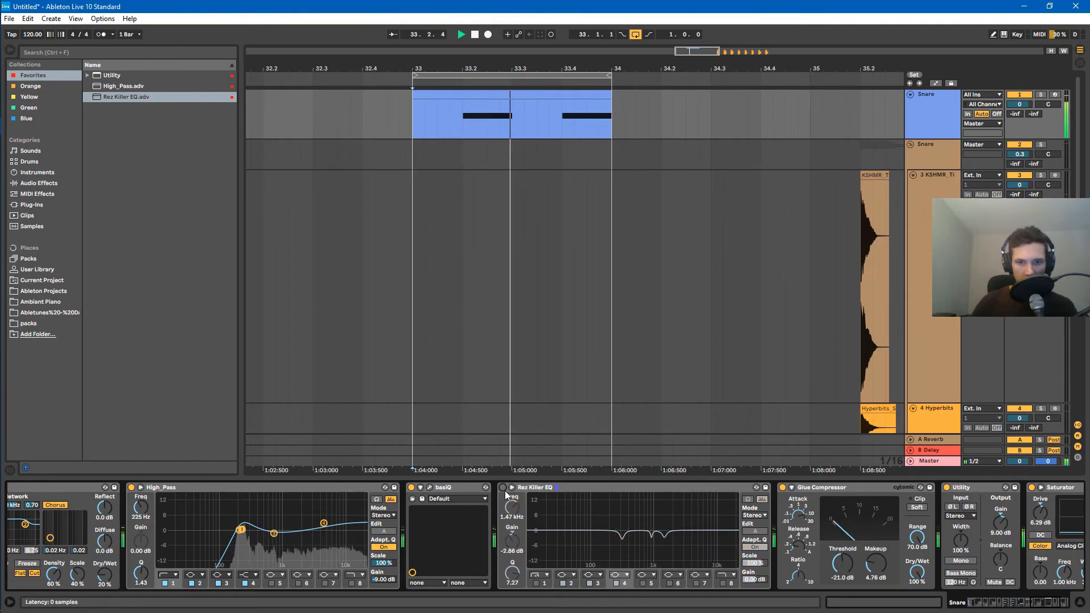
pyautogui.click(503, 488)
# - Raise the Limiter's gain to 5.00 dB at the end of the Snare chain
pyautogui.moveTo(1031, 606); pyautogui.dragTo(1087, 612)
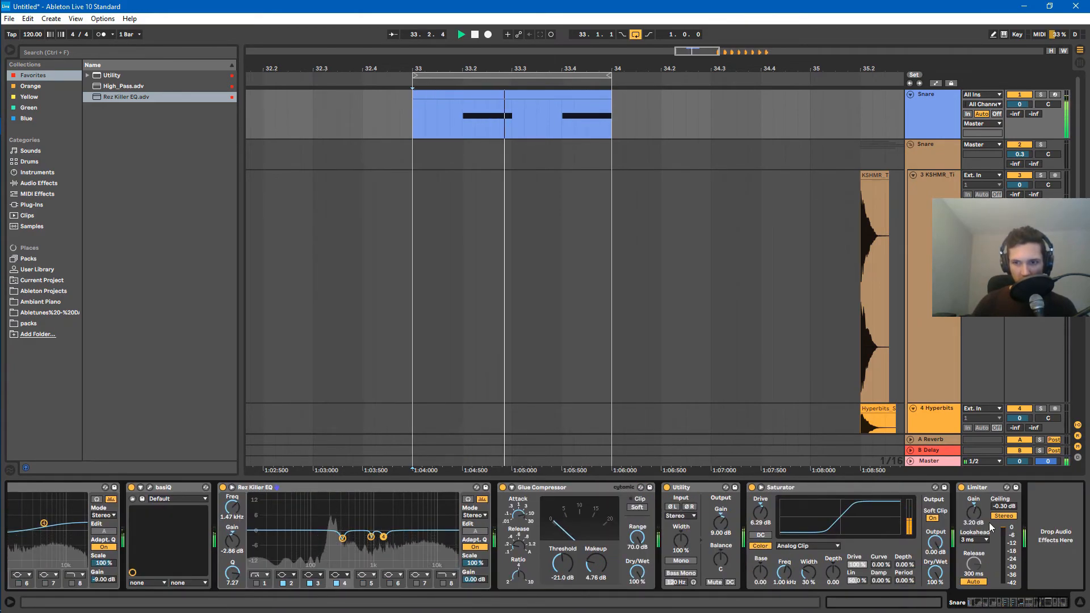
pyautogui.moveTo(974, 512); pyautogui.dragTo(974, 510)
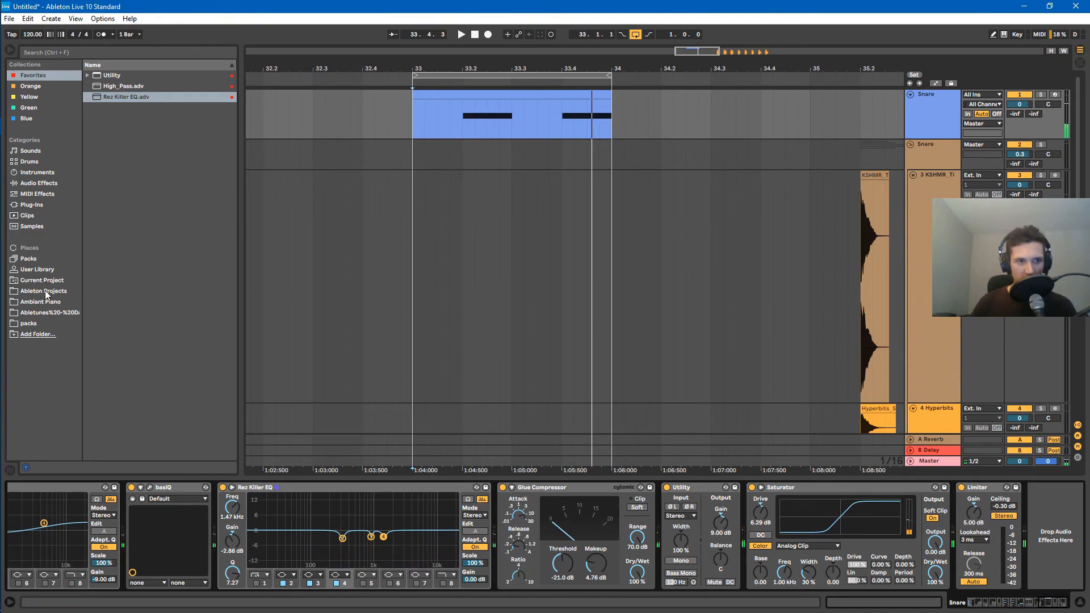
pyautogui.click(40, 269)
pyautogui.click(32, 204)
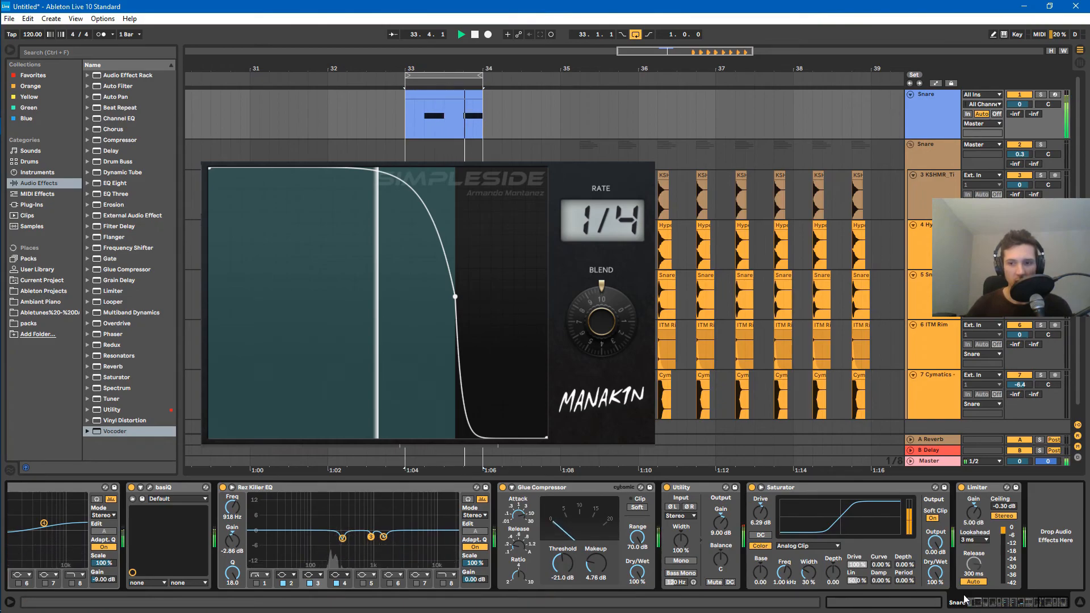
# - Group all Snare track devices, from the Instrument Rack through the Limiter, into one outer Instrument Rack
pyautogui.moveTo(1040, 603); pyautogui.dragTo(970, 605)
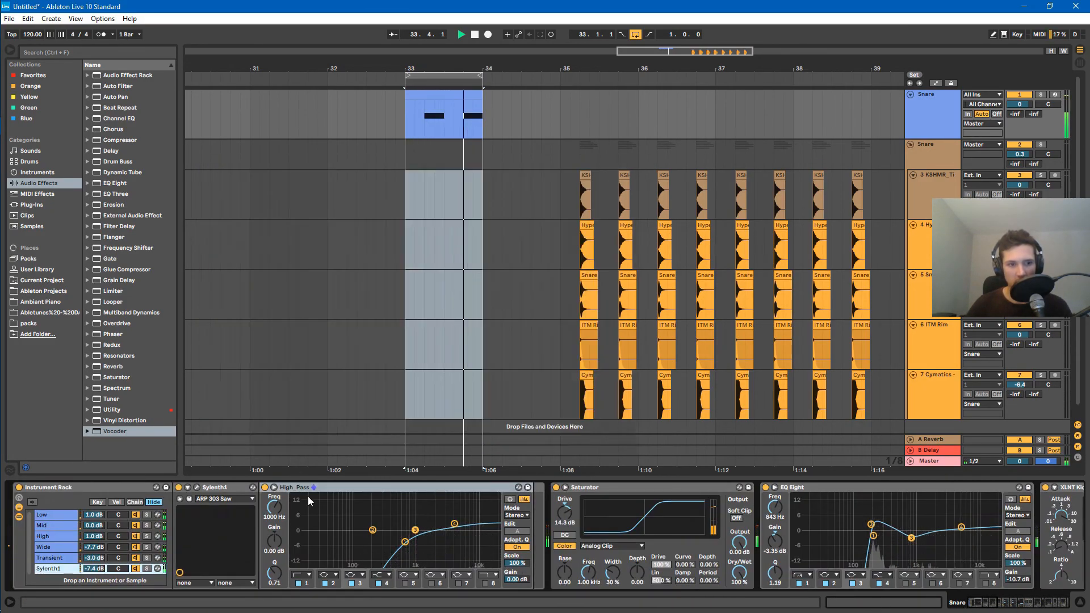
pyautogui.click(132, 488)
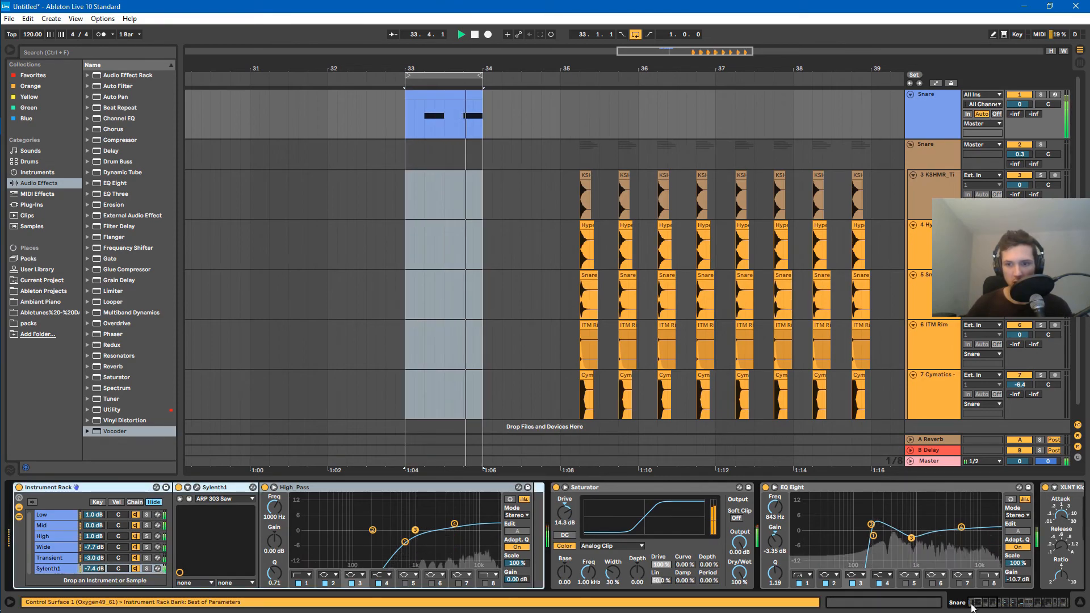
pyautogui.click(1017, 604)
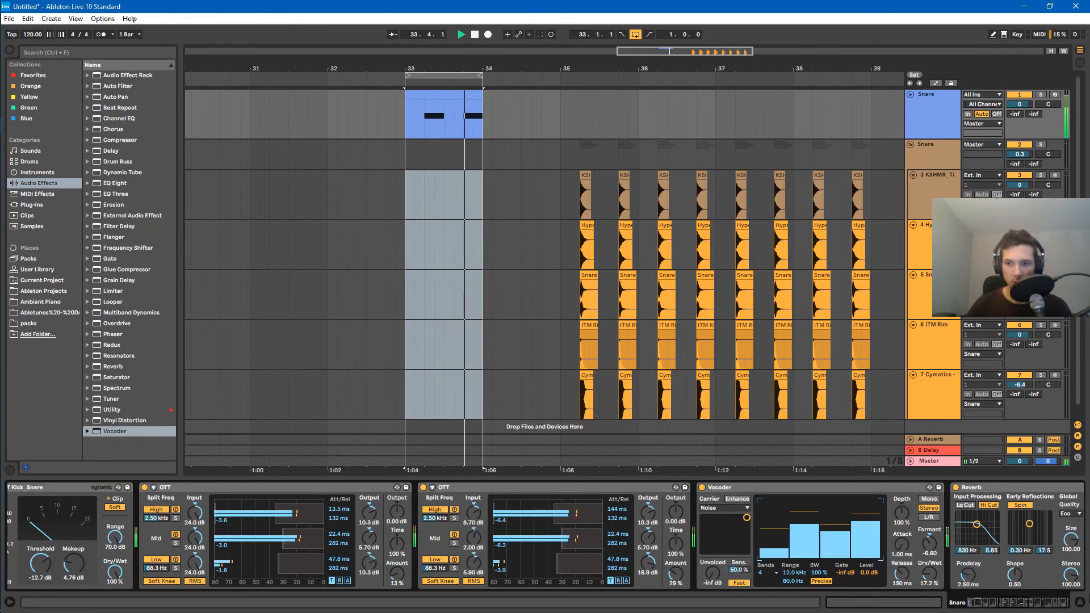
pyautogui.click(1056, 603)
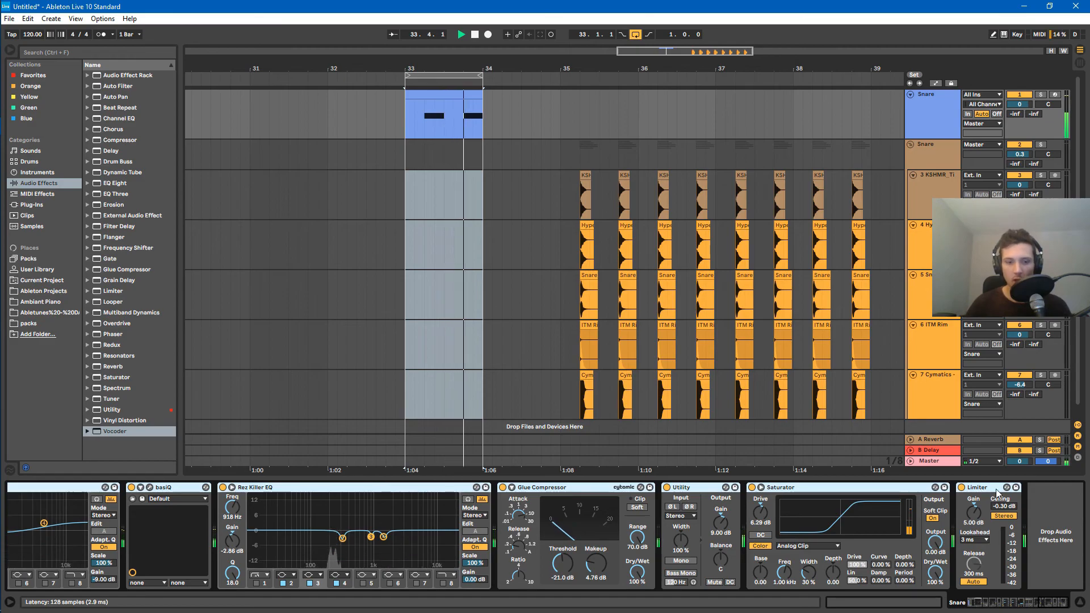
pyautogui.click(1024, 559)
pyautogui.moveTo(1018, 602); pyautogui.dragTo(978, 604)
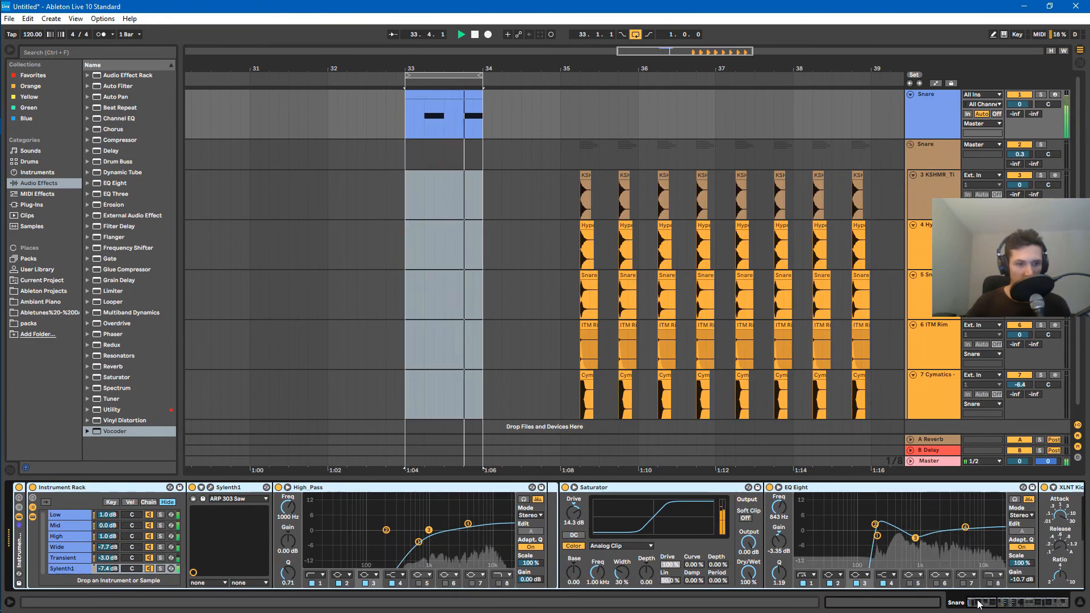
# - Go through the samplers of the rack's chains and set the decay of the Mid chain's Cymatics - Snare 11 to 520 ms
pyautogui.click(70, 568)
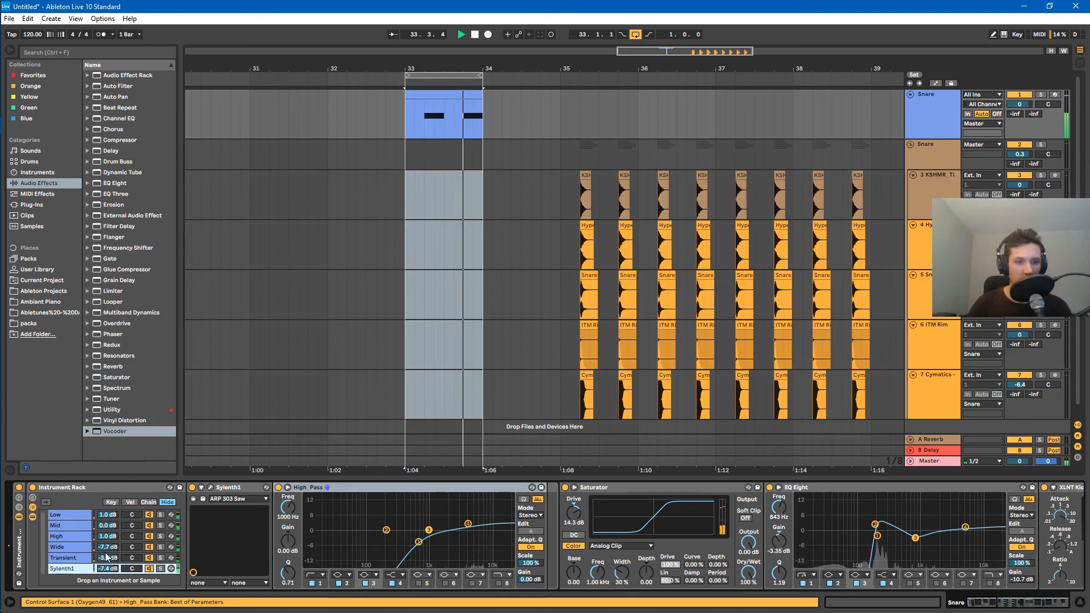
pyautogui.click(63, 523)
pyautogui.click(62, 534)
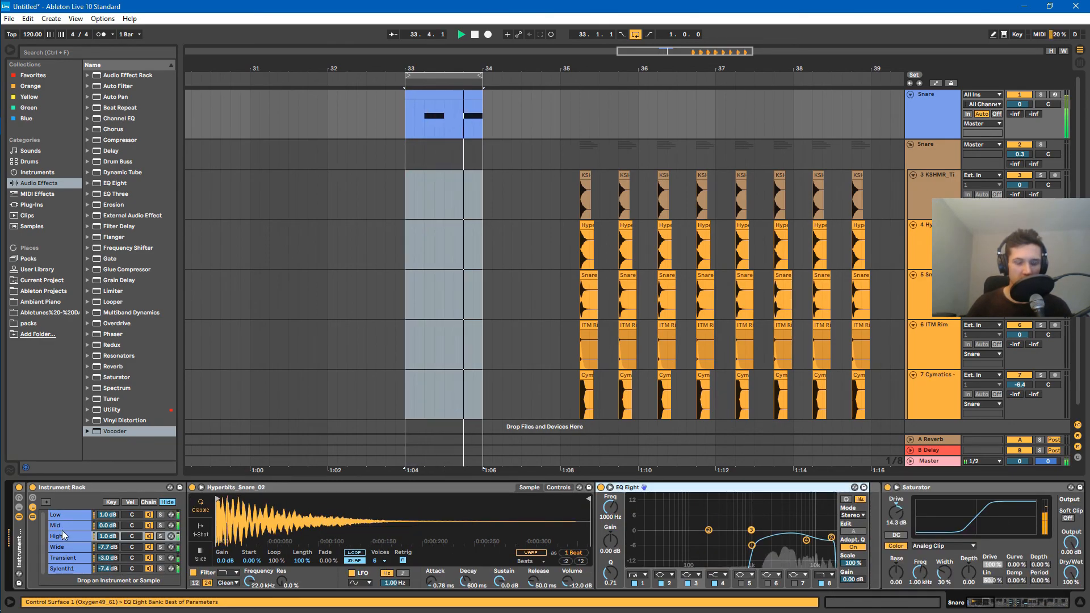
pyautogui.click(73, 515)
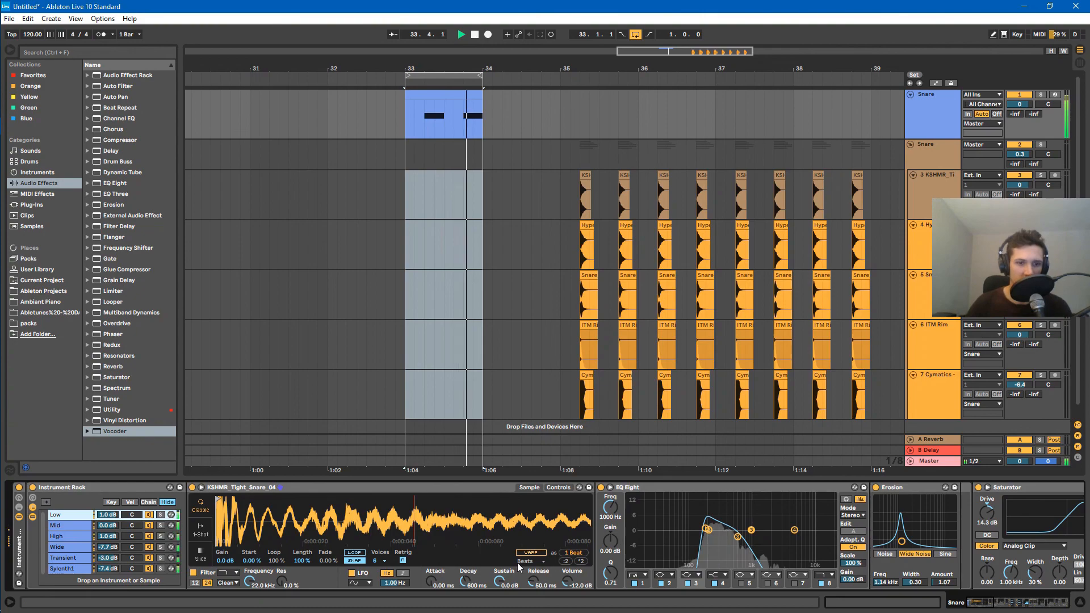
pyautogui.click(79, 526)
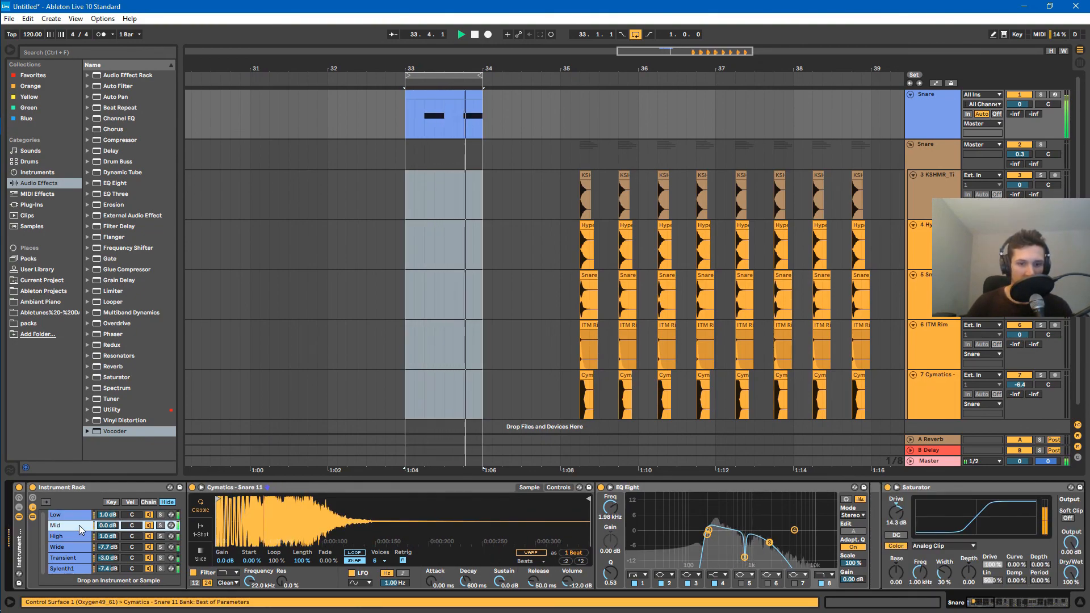
pyautogui.click(558, 488)
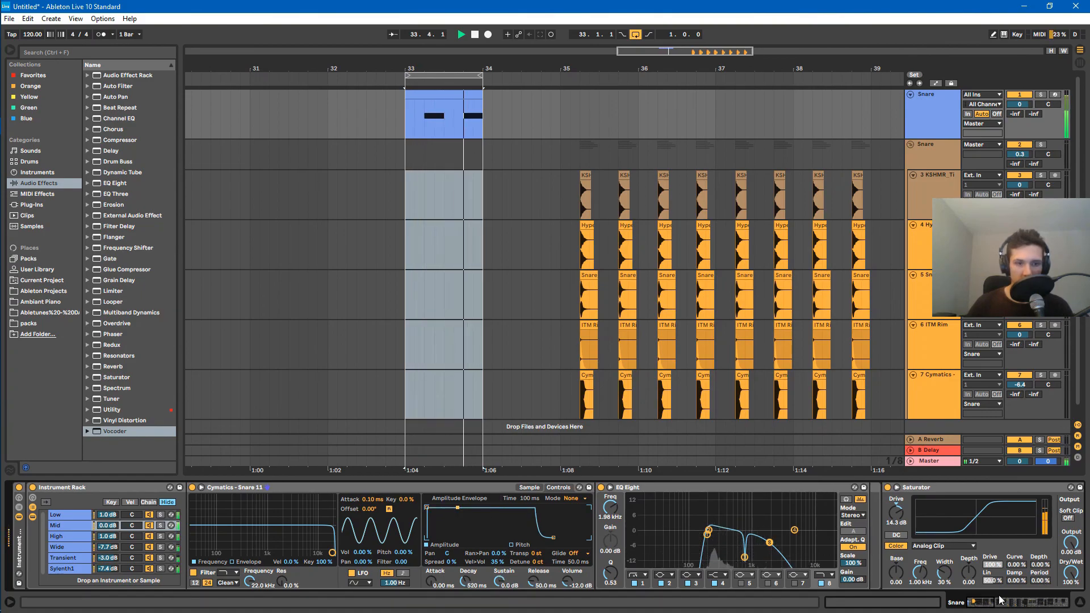
# - Show the outer Instrument Rack's chain list and macro controls and review the device chain through to the Limiter
pyautogui.click(19, 508)
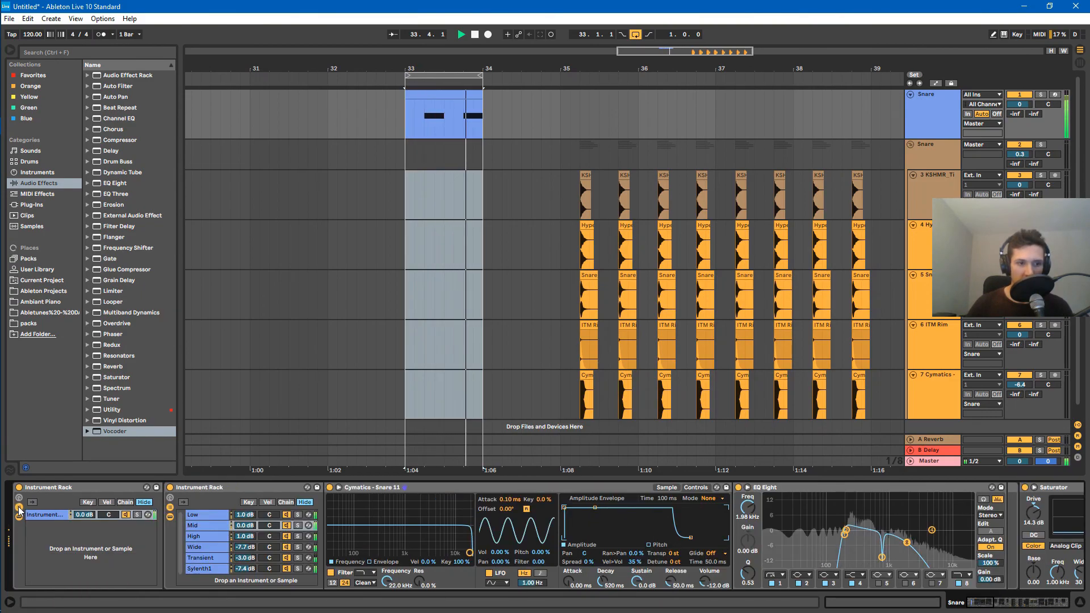
pyautogui.click(19, 498)
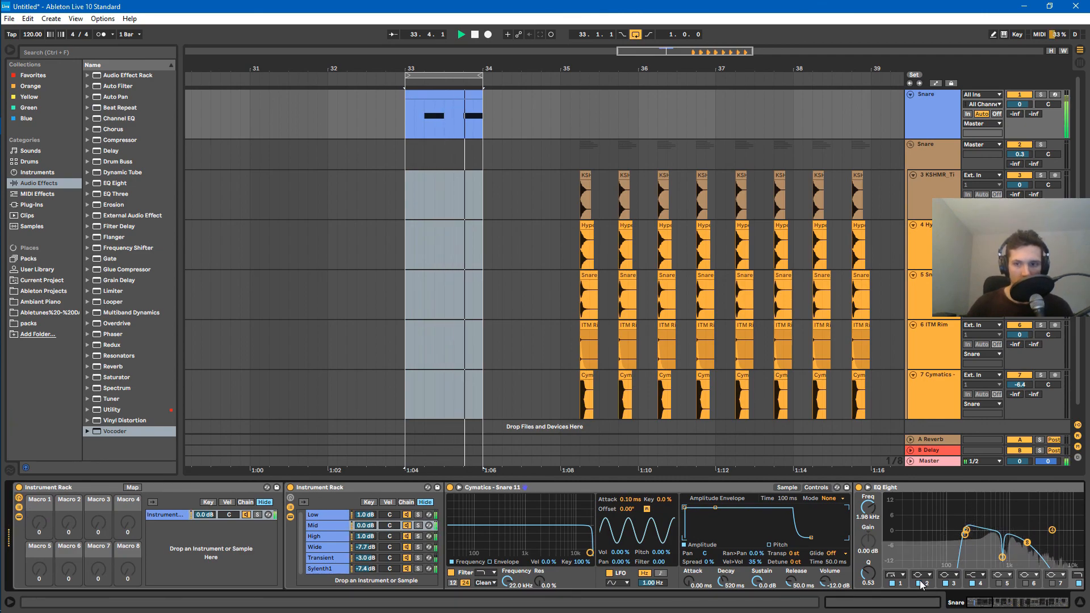
pyautogui.click(1031, 603)
pyautogui.click(1061, 603)
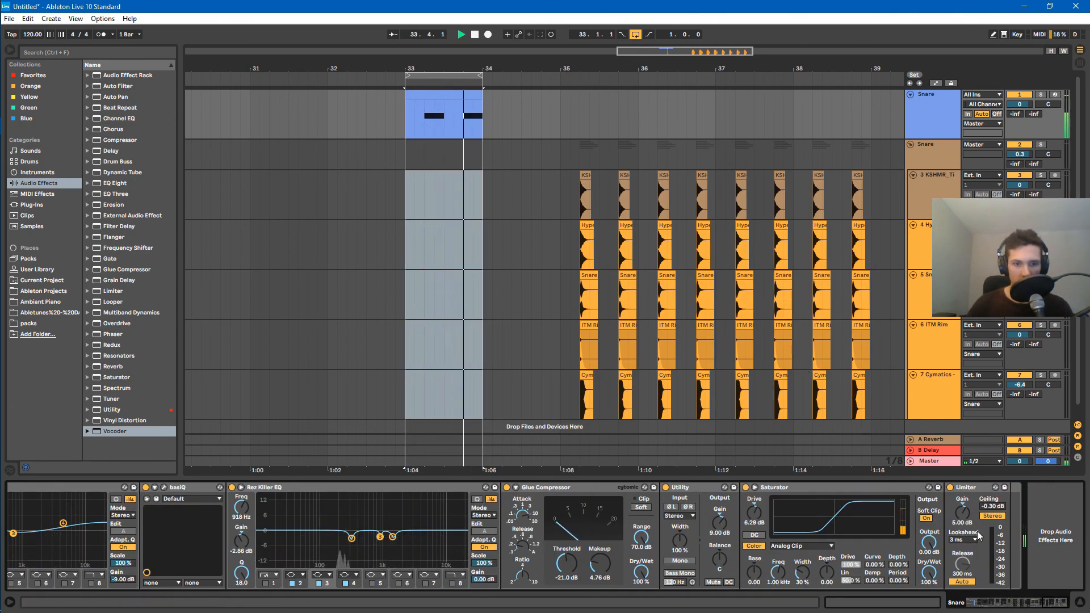
pyautogui.click(1028, 603)
pyautogui.click(1059, 603)
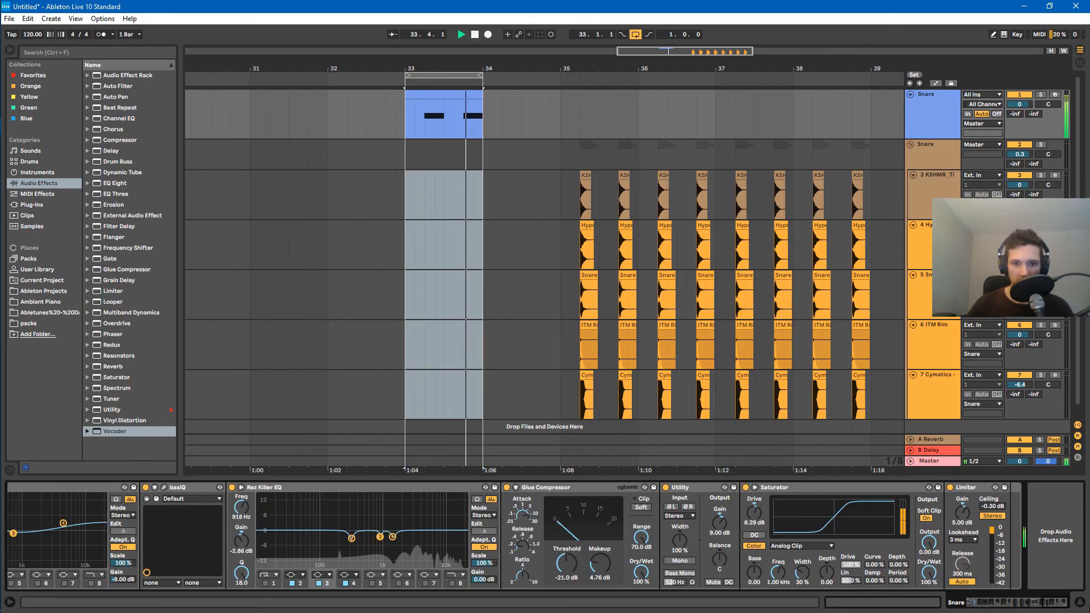